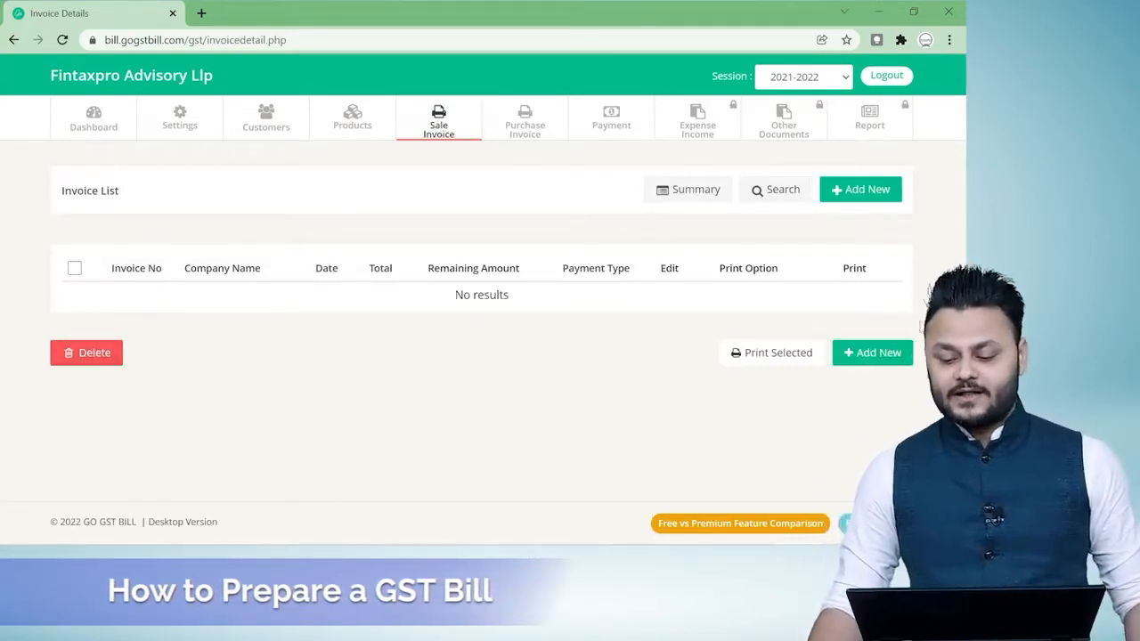
# Start a new sale invoice and open the form for adding a customer.
pyautogui.click(890, 353)
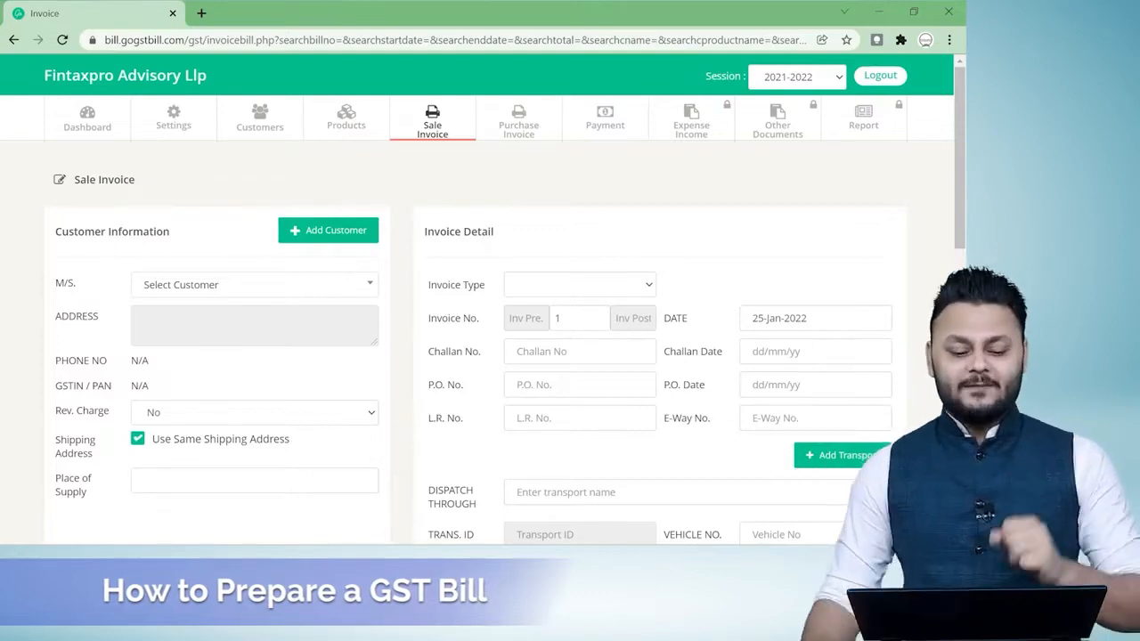
pyautogui.click(319, 233)
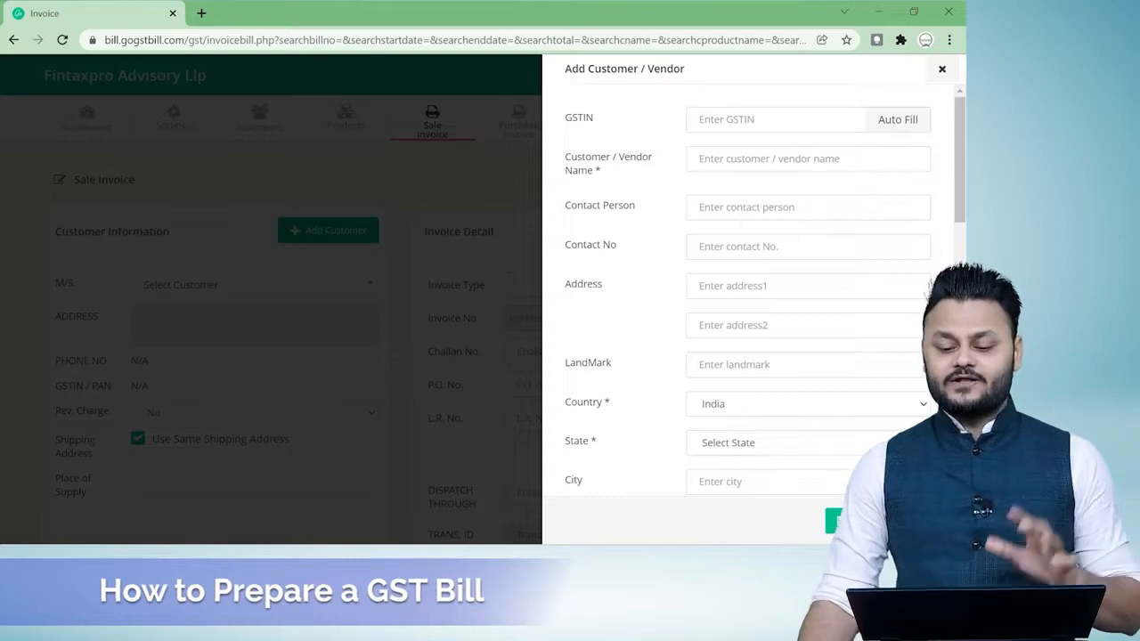
pyautogui.scroll(-2, 777, 347)
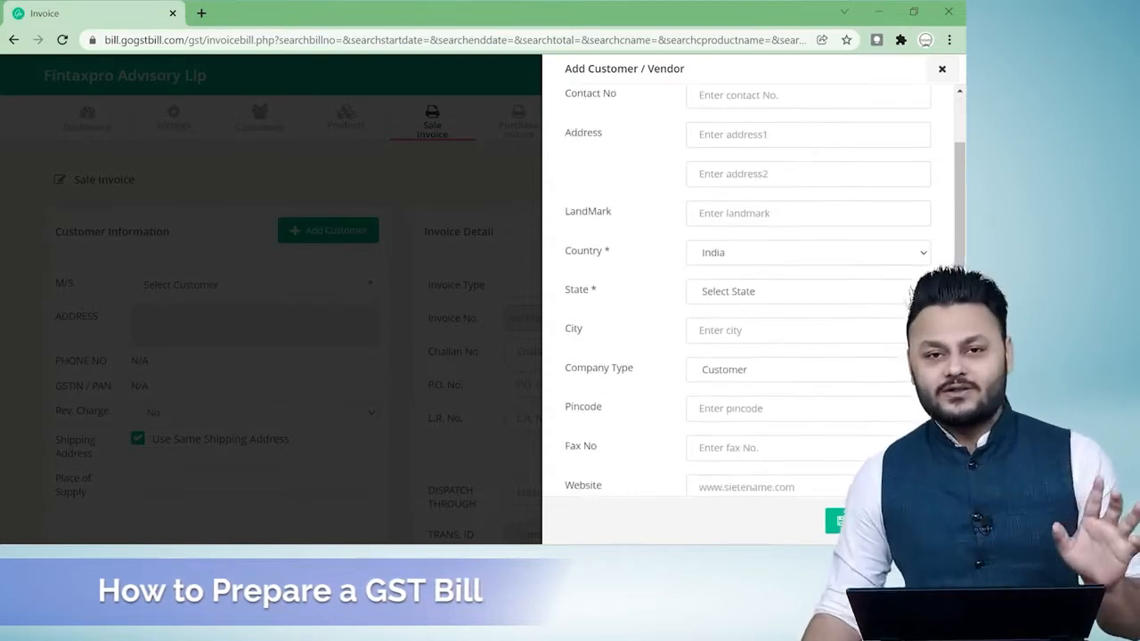
pyautogui.scroll(2, 757, 294)
# Switch to the Excel workbook and copy the first customer's GSTIN from the Customer sheet.
pyautogui.click(771, 120)
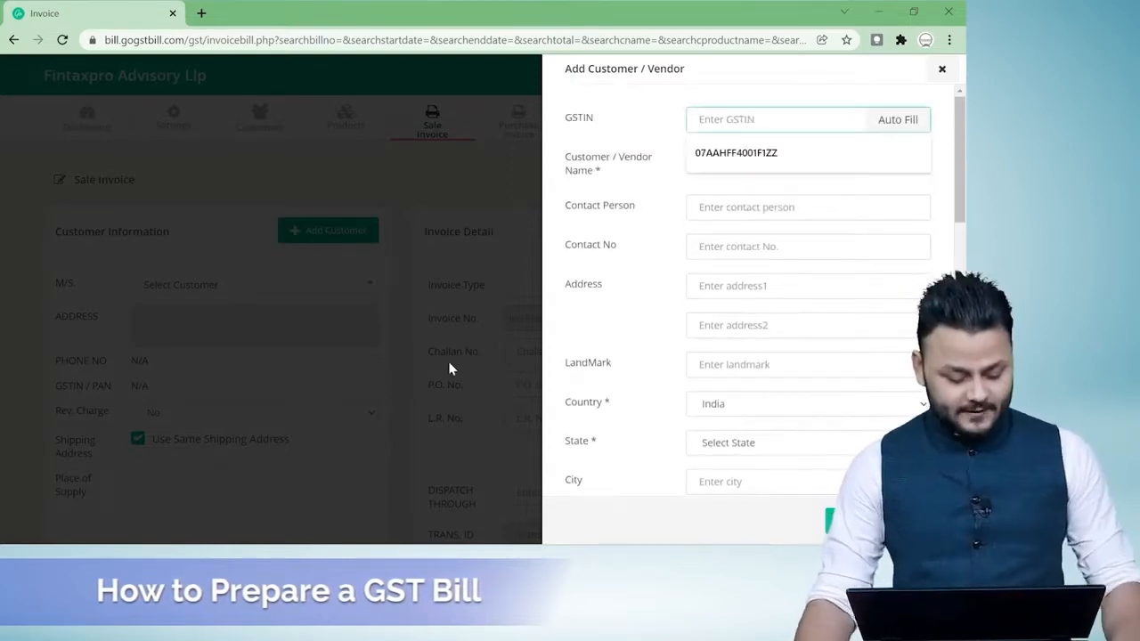
pyautogui.hotkey('alt', 'Tab')
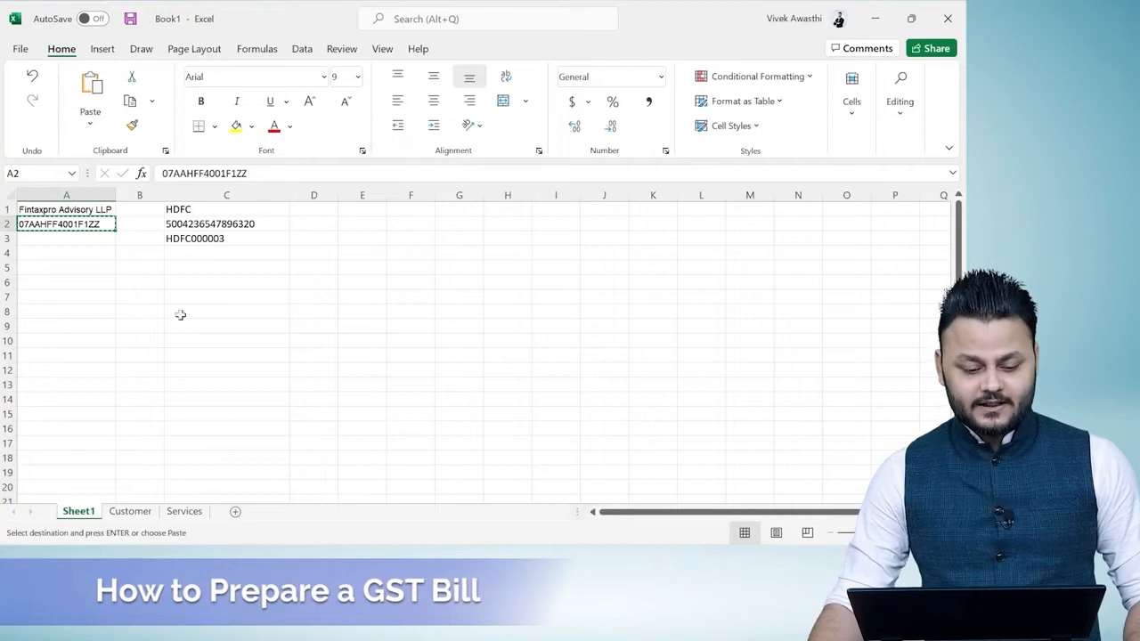
pyautogui.click(130, 511)
pyautogui.click(51, 206)
pyautogui.hotkey('ctrl', 'c')
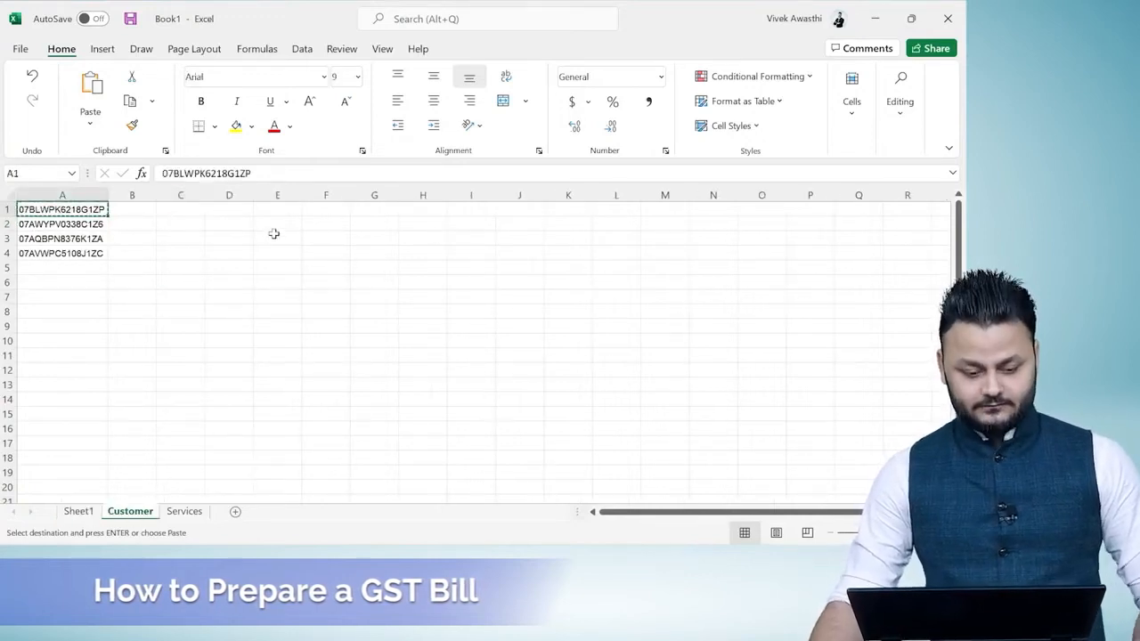
# Return to the browser, paste the copied GSTIN into the customer form and auto-fill the remaining details from it.
pyautogui.hotkey('alt', 'Tab')
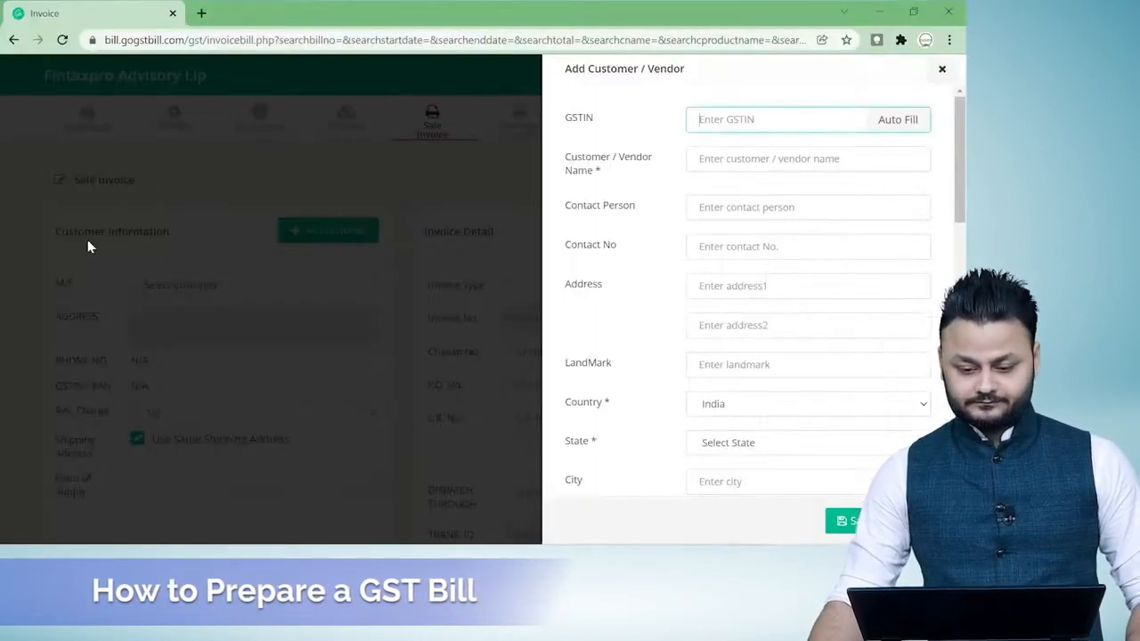
pyautogui.hotkey('ctrl', 'v')
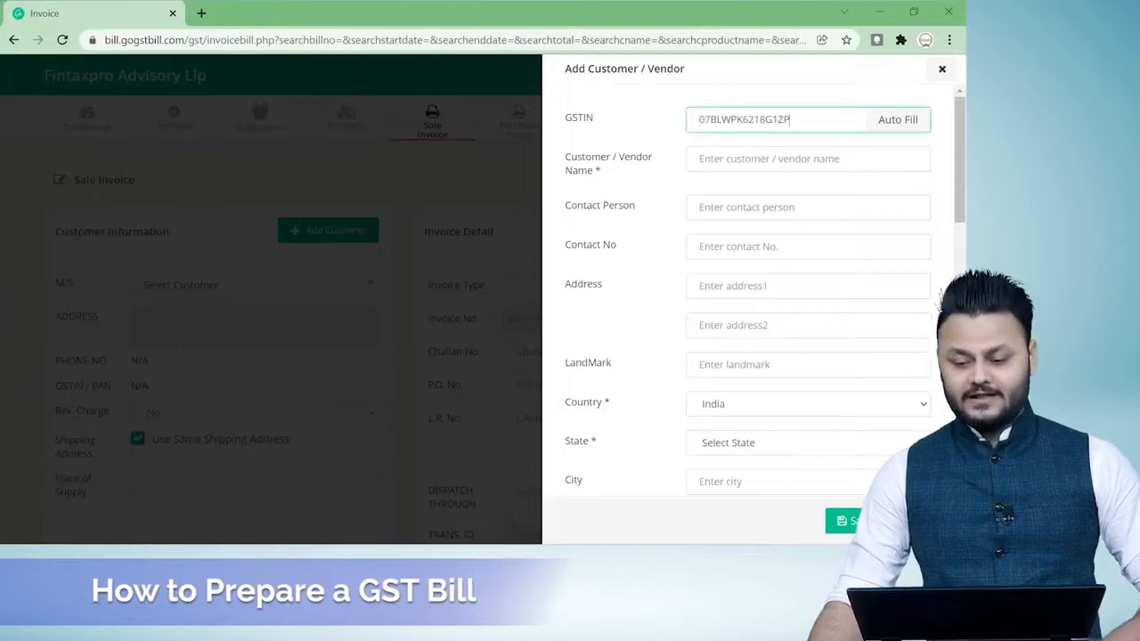
pyautogui.click(901, 127)
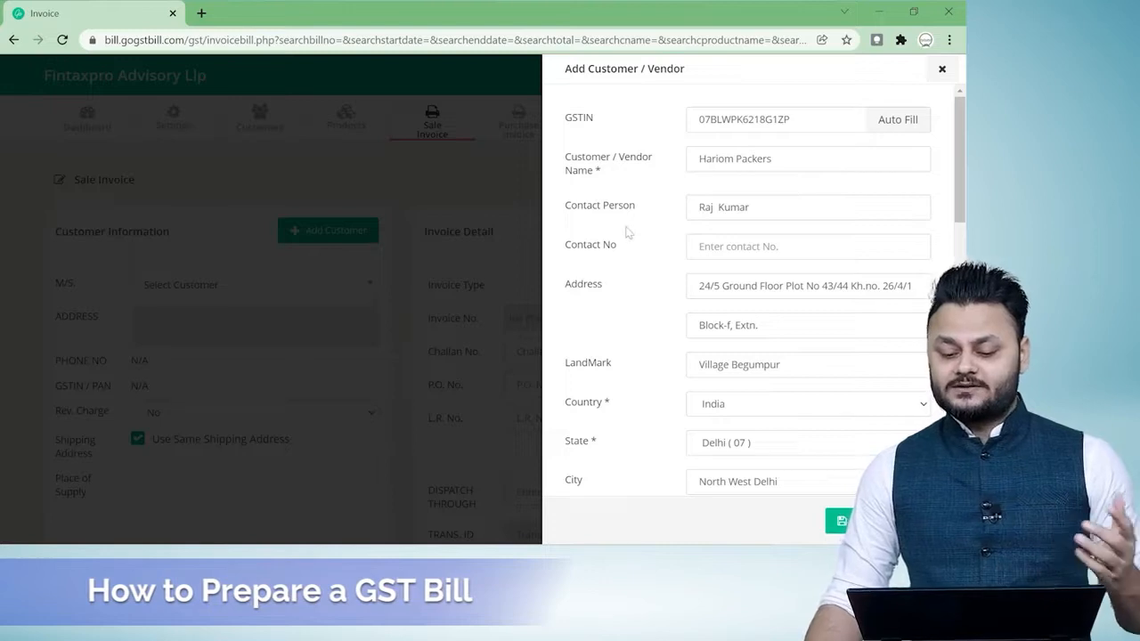
# Review the auto-filled customer details through to the additional shipping address and save the customer.
pyautogui.scroll(-1, 640, 250)
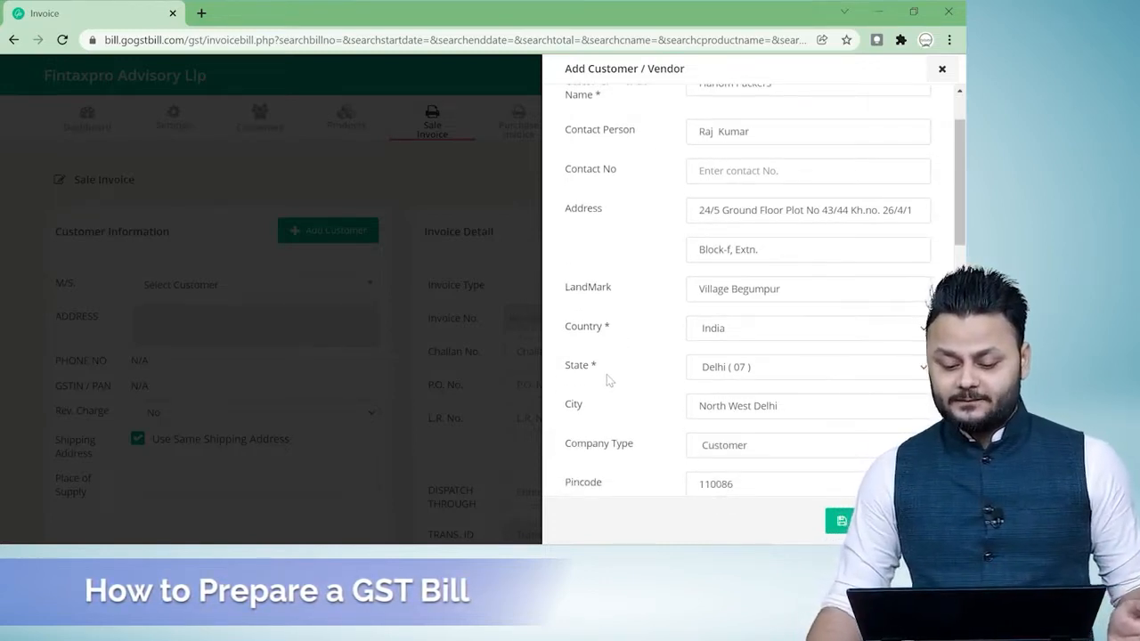
pyautogui.scroll(-1, 610, 377)
pyautogui.scroll(-2, 612, 396)
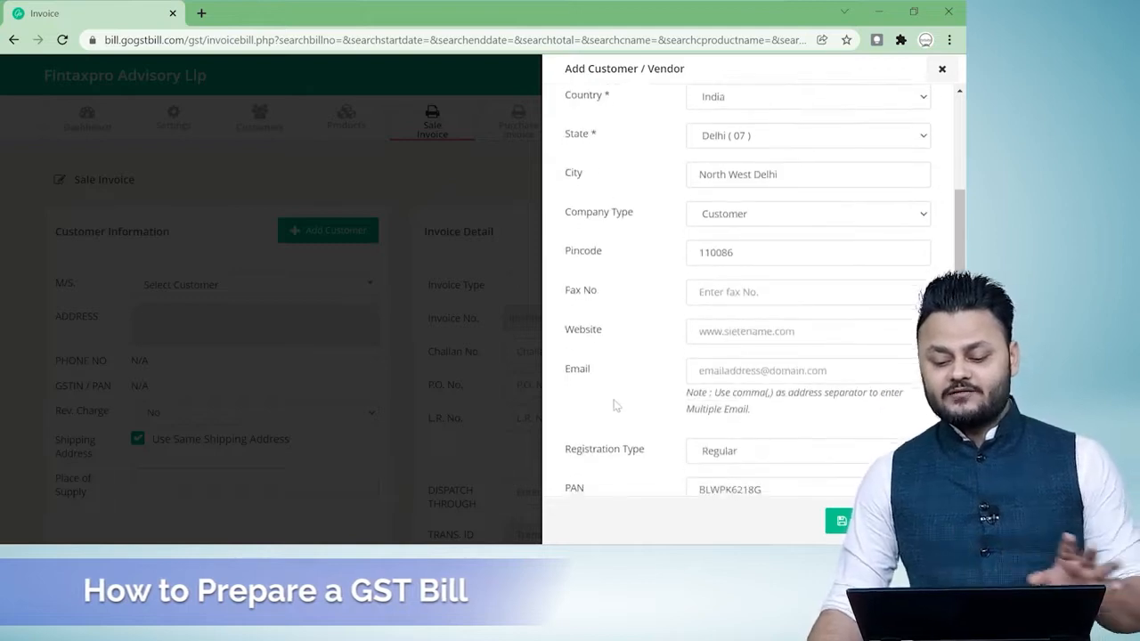
pyautogui.scroll(-1, 614, 406)
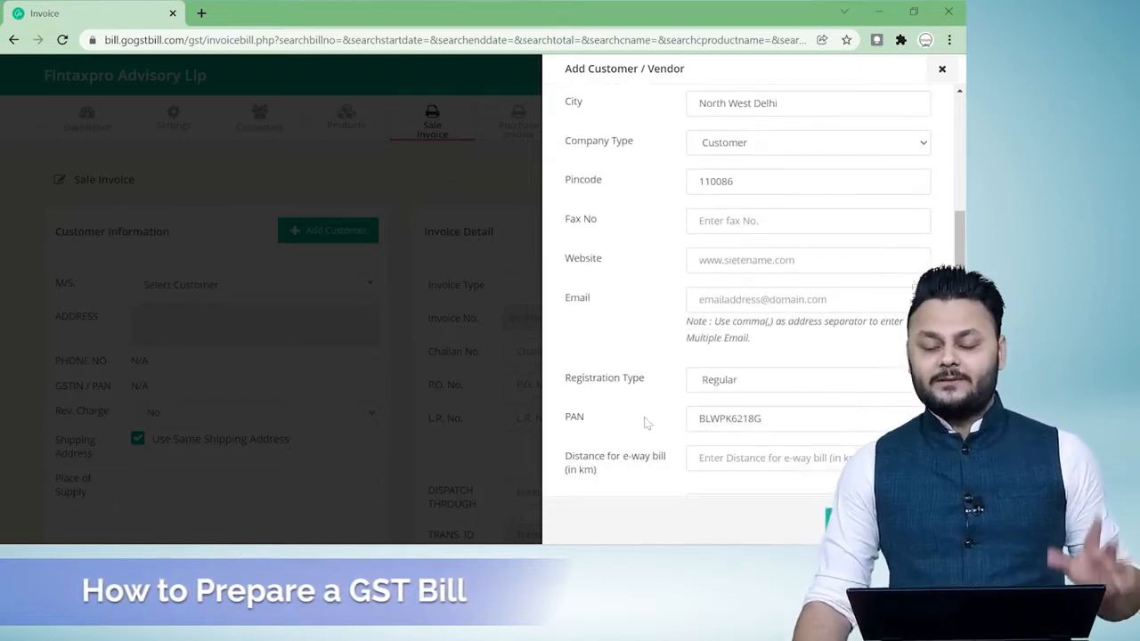
pyautogui.scroll(-2, 646, 423)
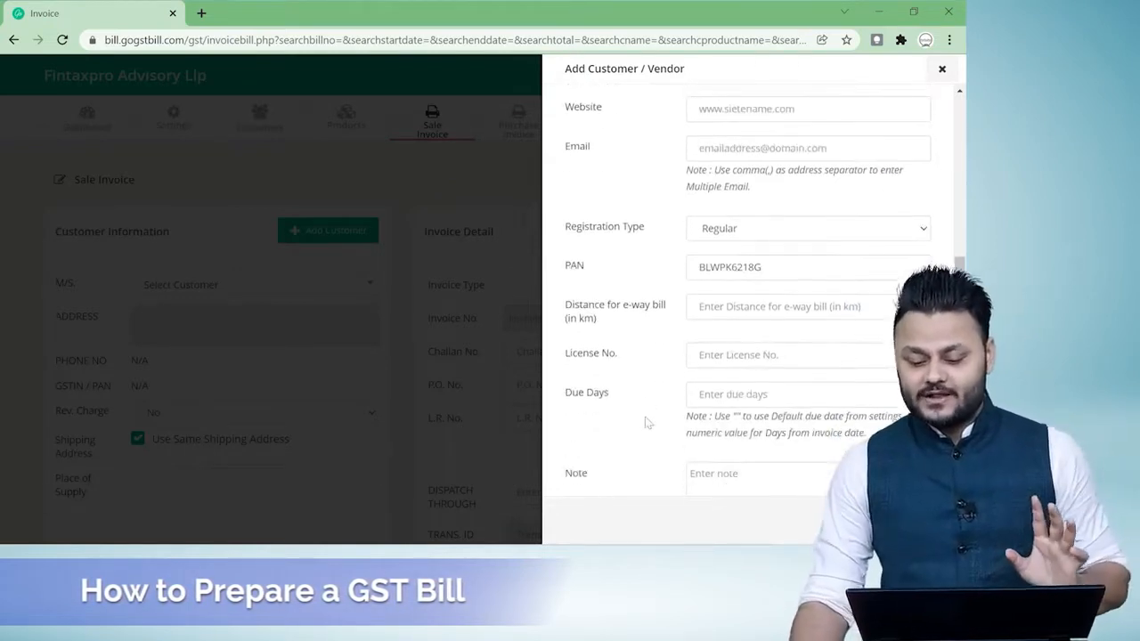
pyautogui.scroll(-4, 648, 422)
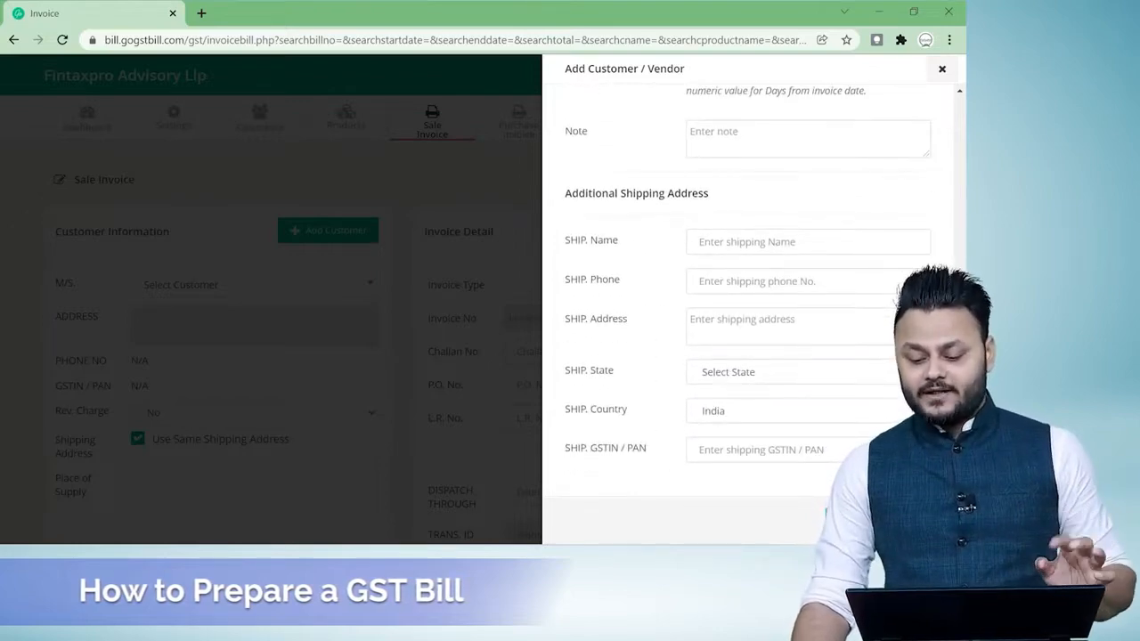
pyautogui.click(852, 514)
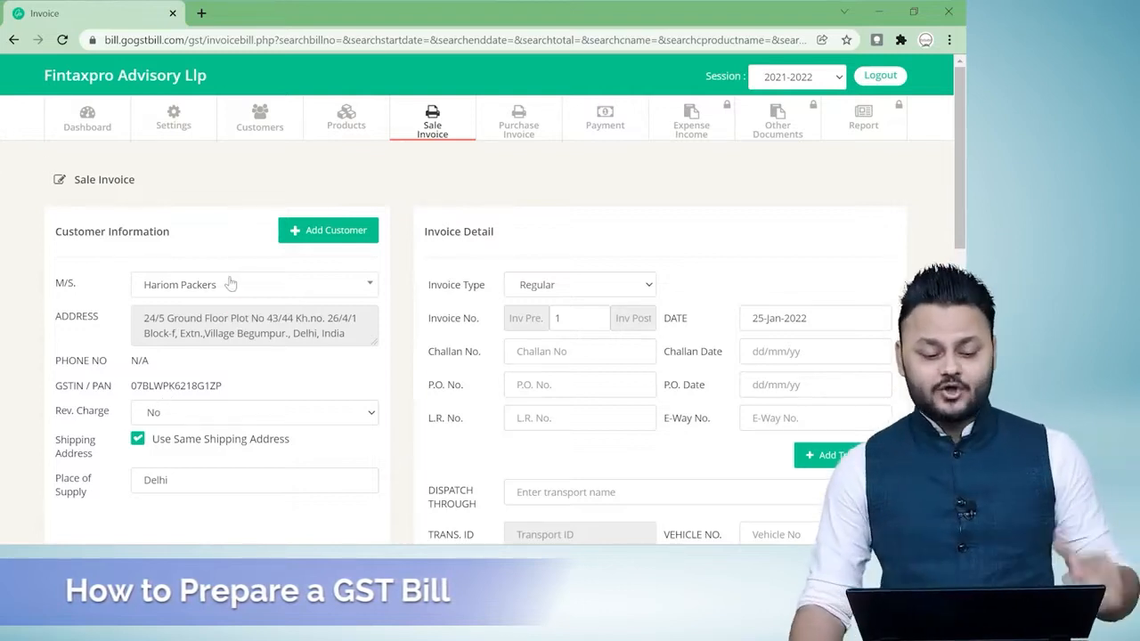
# Select Regular as the invoice type and look at the Add Transport form without adding a transport.
pyautogui.scroll(-1, 230, 283)
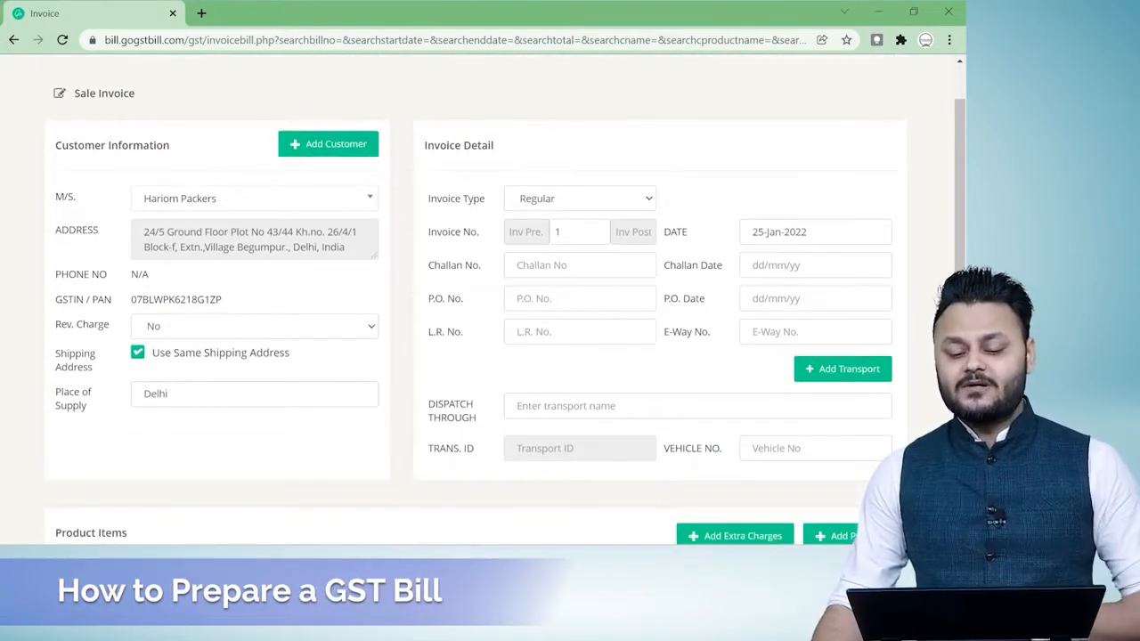
pyautogui.moveTo(424, 146); pyautogui.dragTo(481, 145)
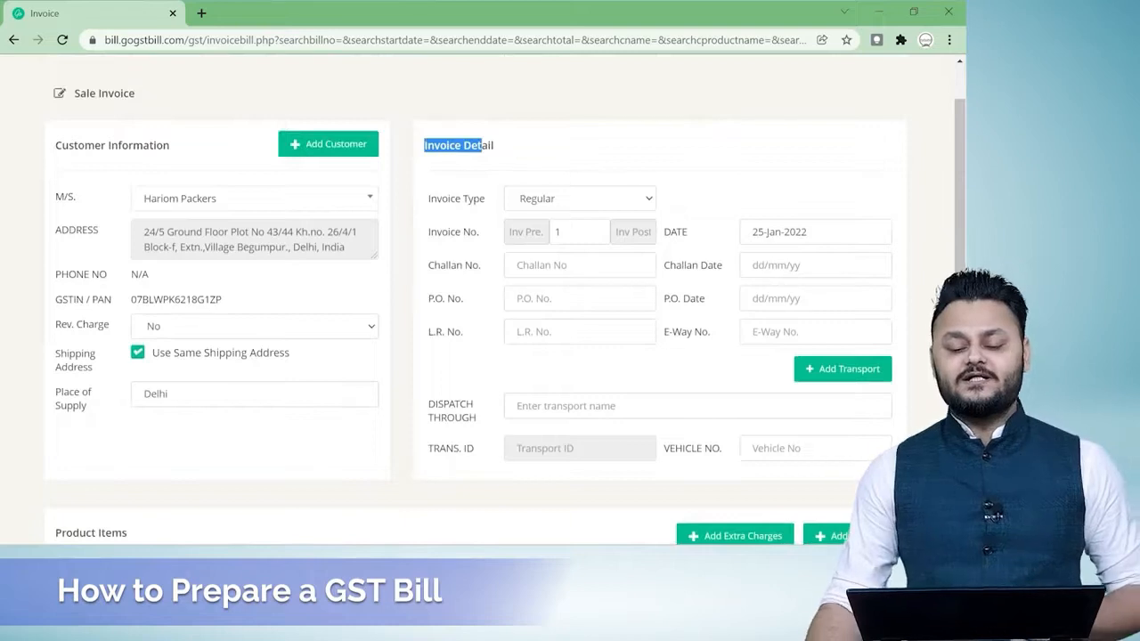
pyautogui.click(601, 203)
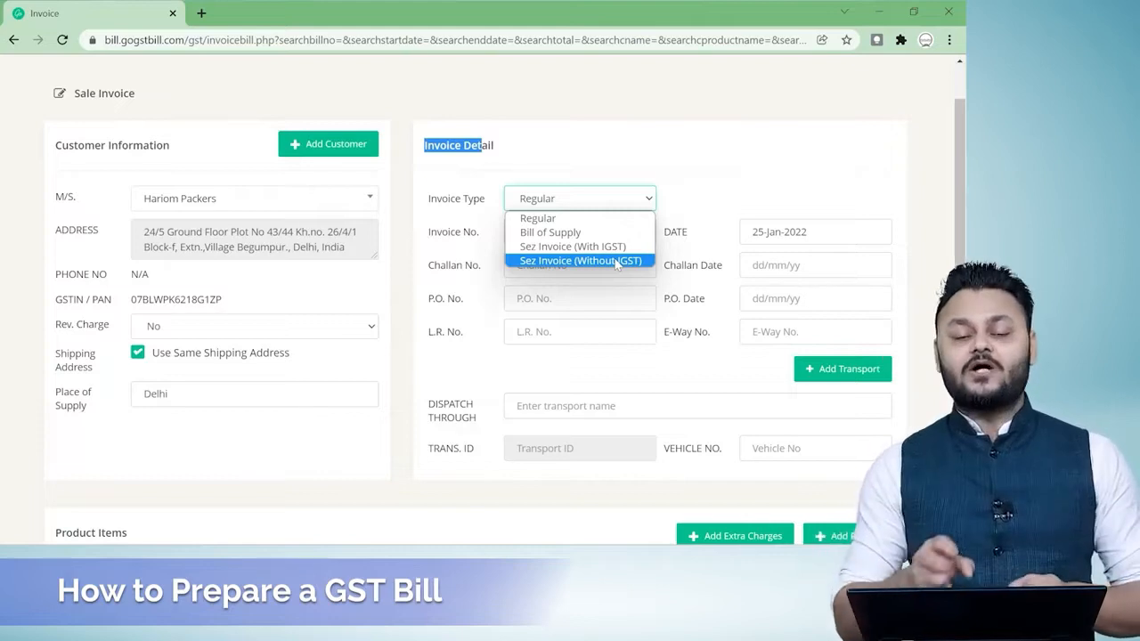
pyautogui.click(566, 223)
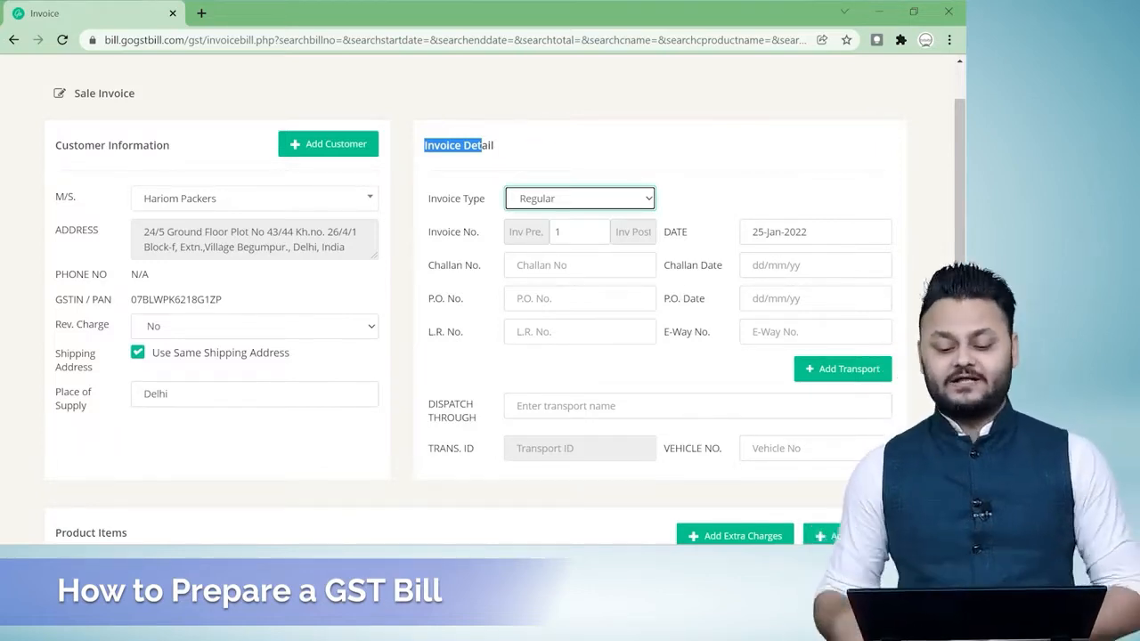
pyautogui.click(833, 369)
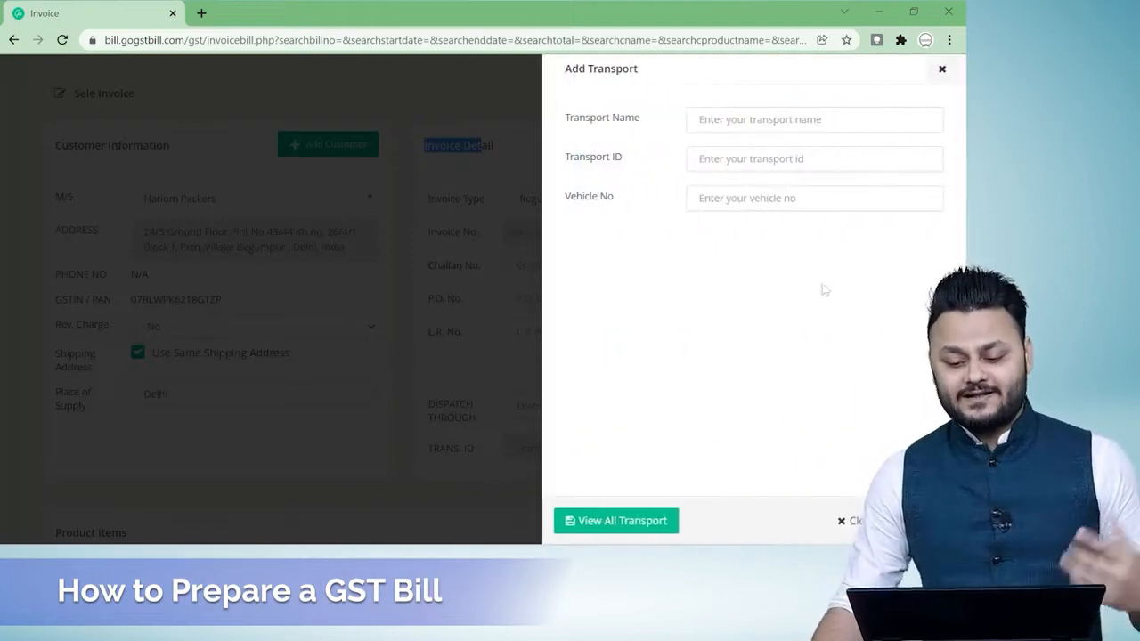
pyautogui.click(942, 69)
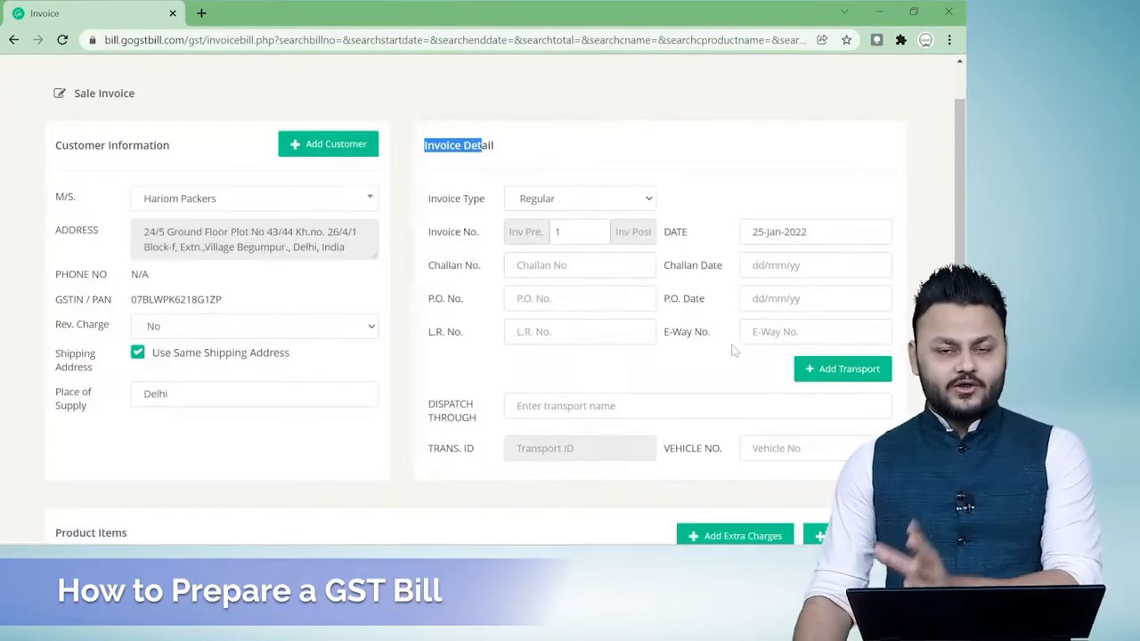
# Open the form for adding a new product to the invoice's product items.
pyautogui.scroll(-1, 732, 350)
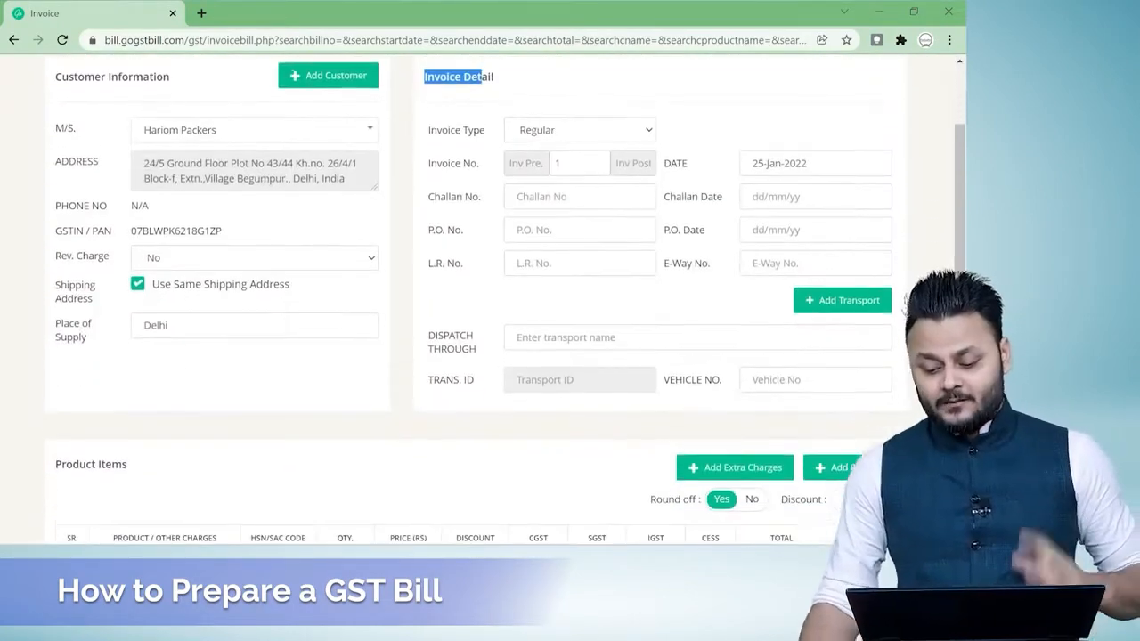
pyautogui.scroll(-2, 356, 305)
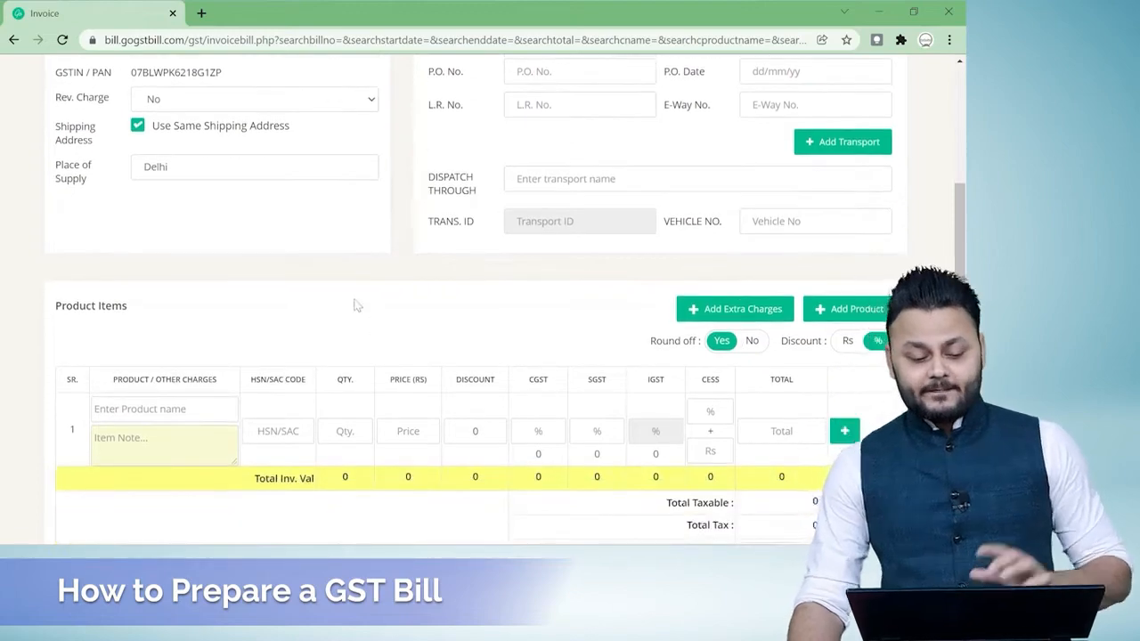
pyautogui.scroll(-2, 353, 306)
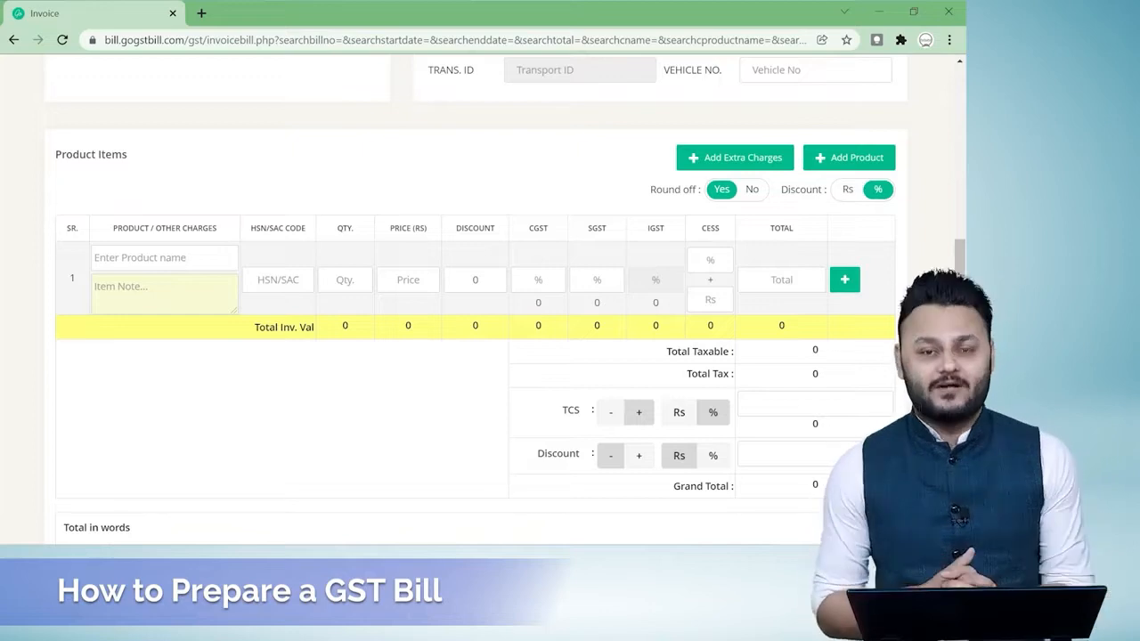
pyautogui.click(855, 157)
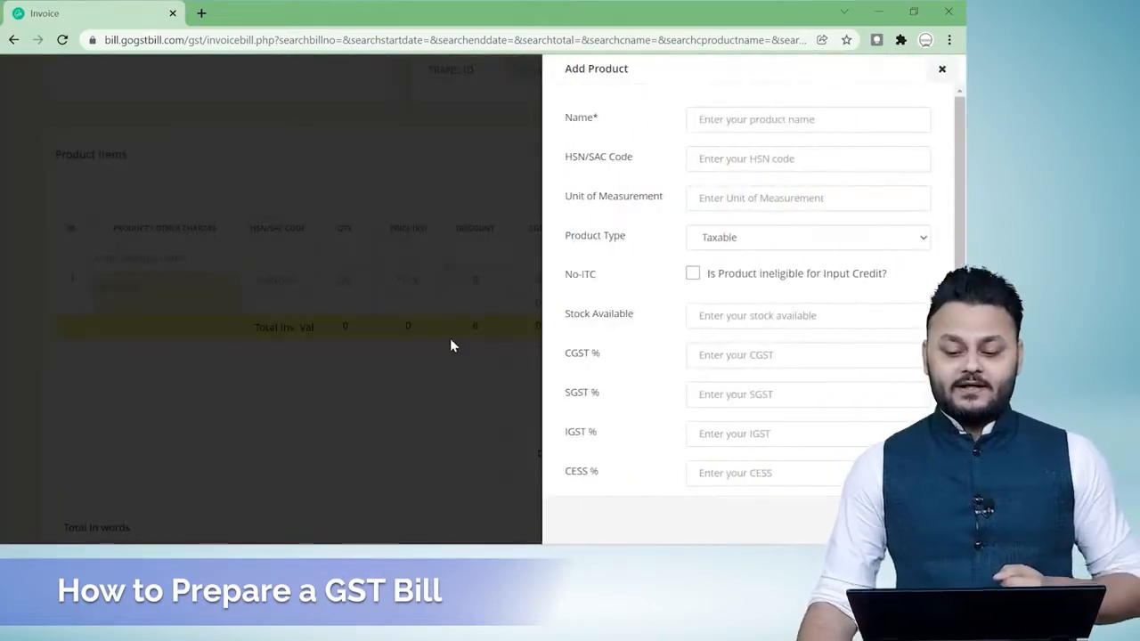
# Copy ITR Consultancy from the Services sheet in Excel and paste it as the product name in the browser form.
pyautogui.click(783, 119)
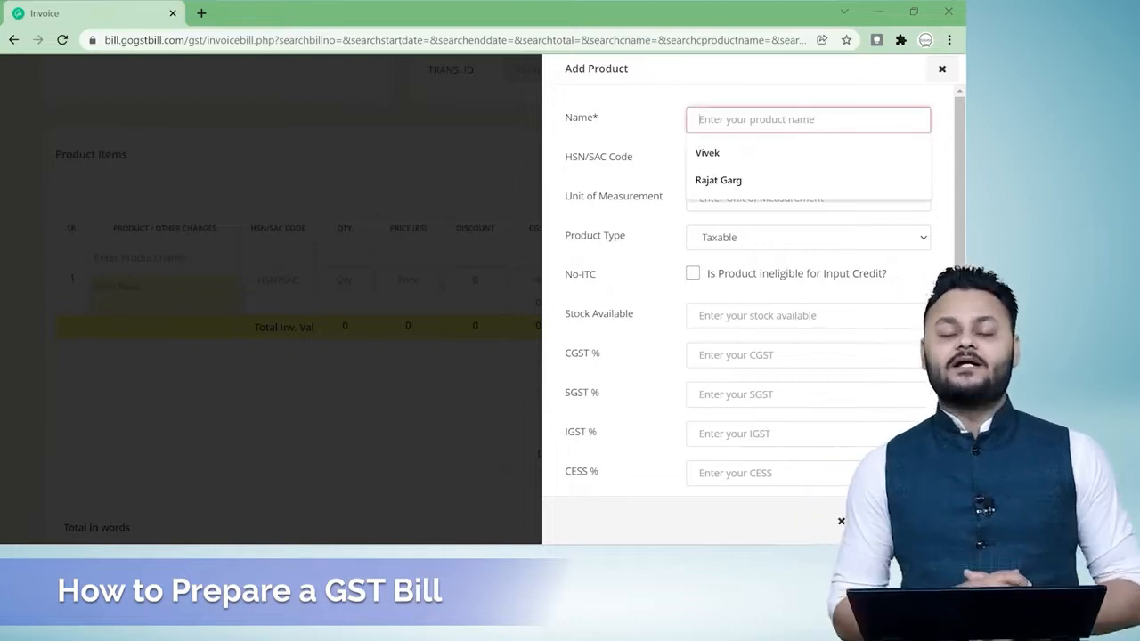
pyautogui.hotkey('alt', 'Tab')
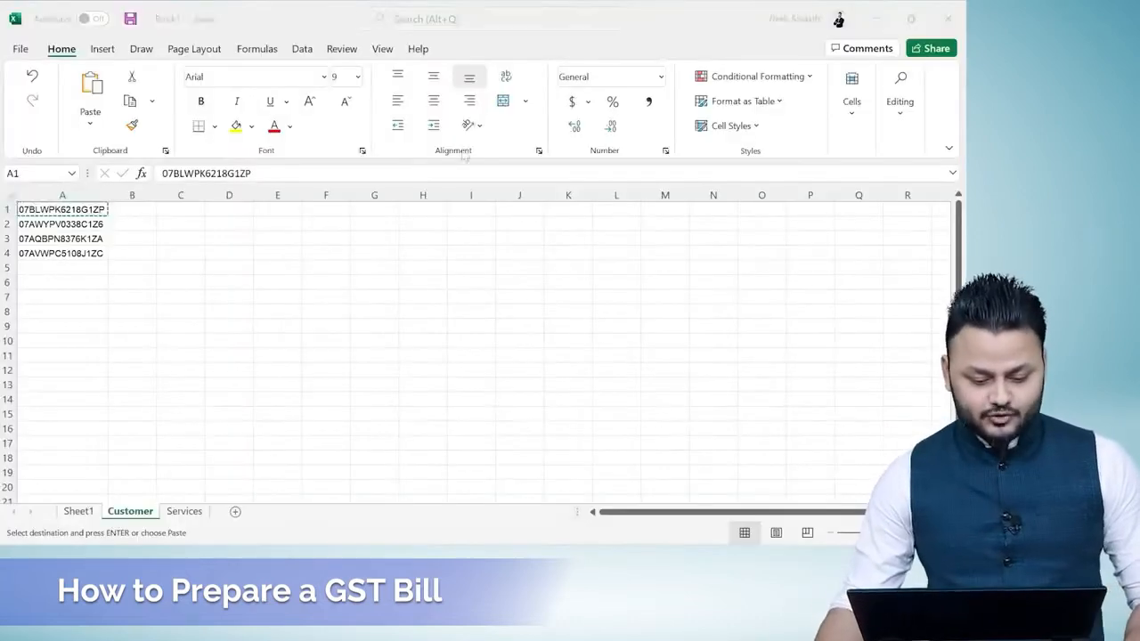
pyautogui.click(187, 512)
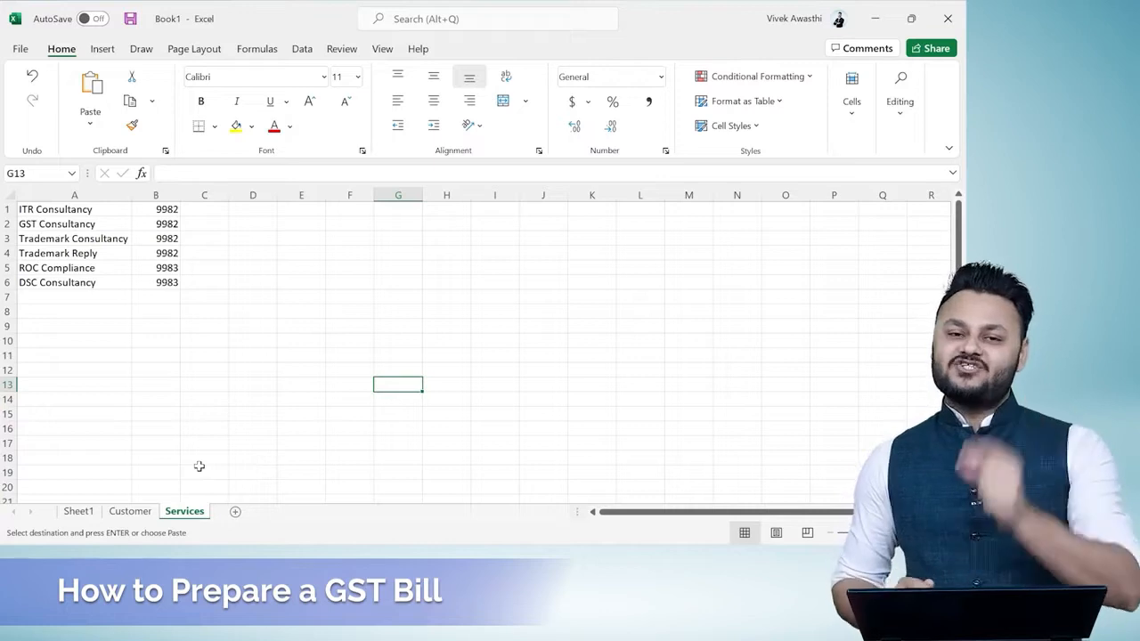
pyautogui.click(68, 212)
pyautogui.hotkey('ctrl', 'c')
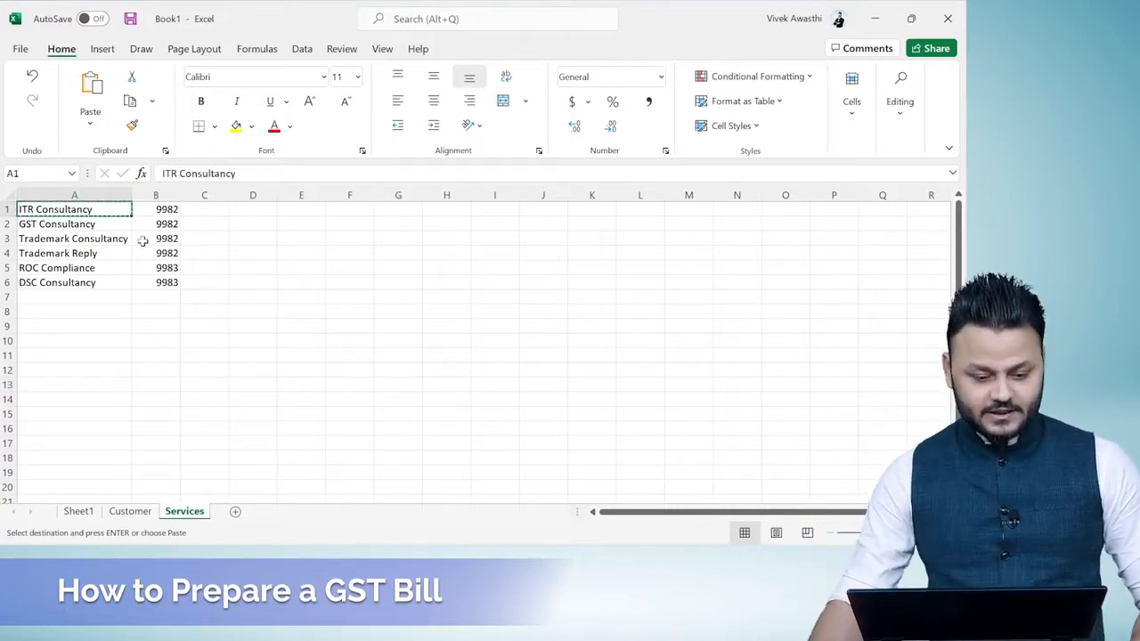
pyautogui.hotkey('alt', 'Tab')
pyautogui.hotkey('ctrl', 'v')
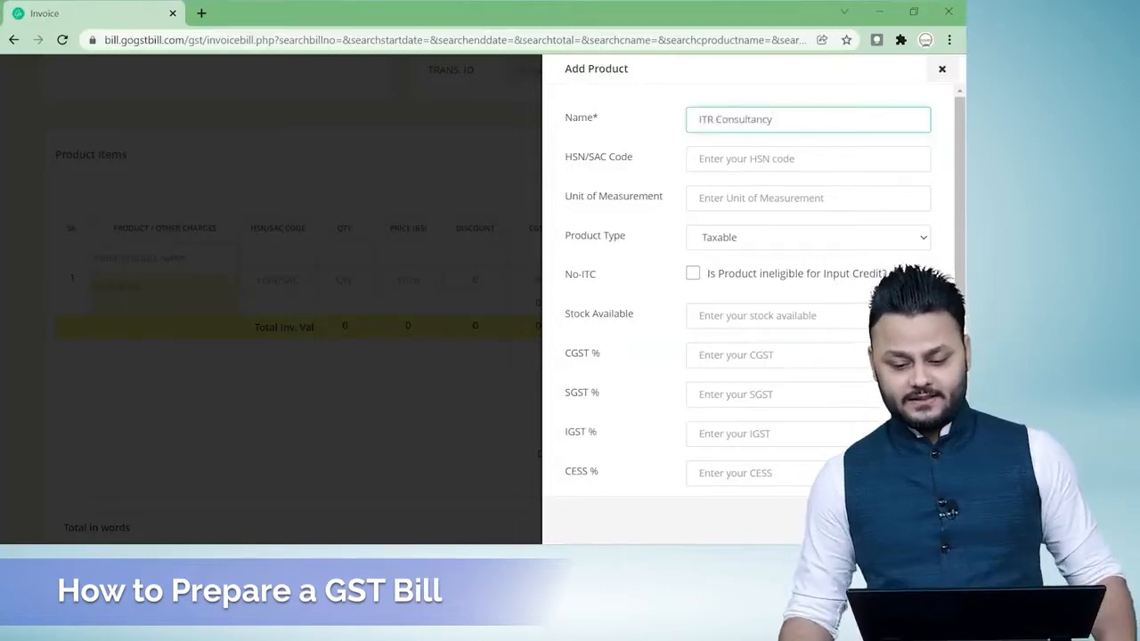
# Check the service's code in the Excel sheet and set the product's HSN/SAC code to 9982.
pyautogui.press('Tab')
pyautogui.hotkey('alt', 'Tab')
pyautogui.hotkey('alt', 'Tab')
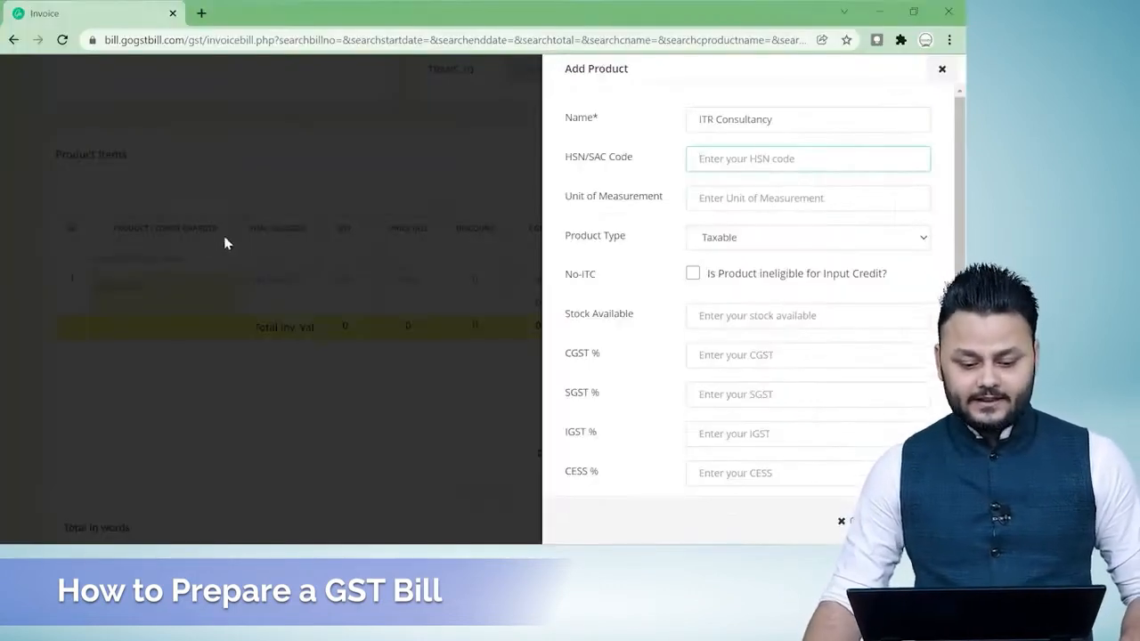
pyautogui.write('9982')
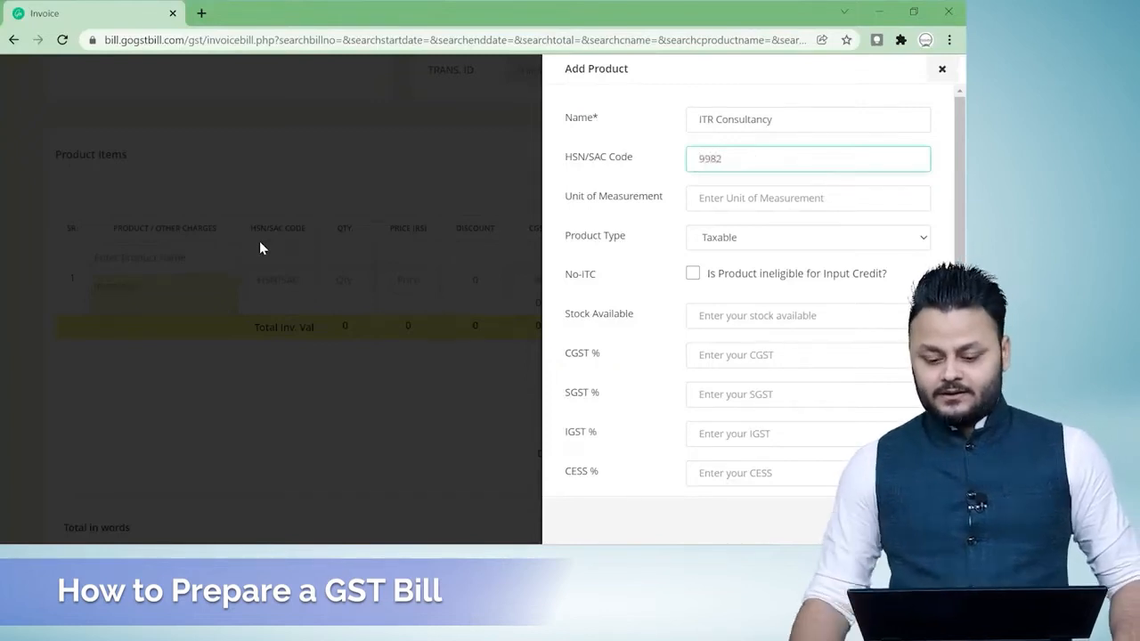
# Mark the ITR Consultancy product as a service item with no stock count.
pyautogui.scroll(-4, 773, 346)
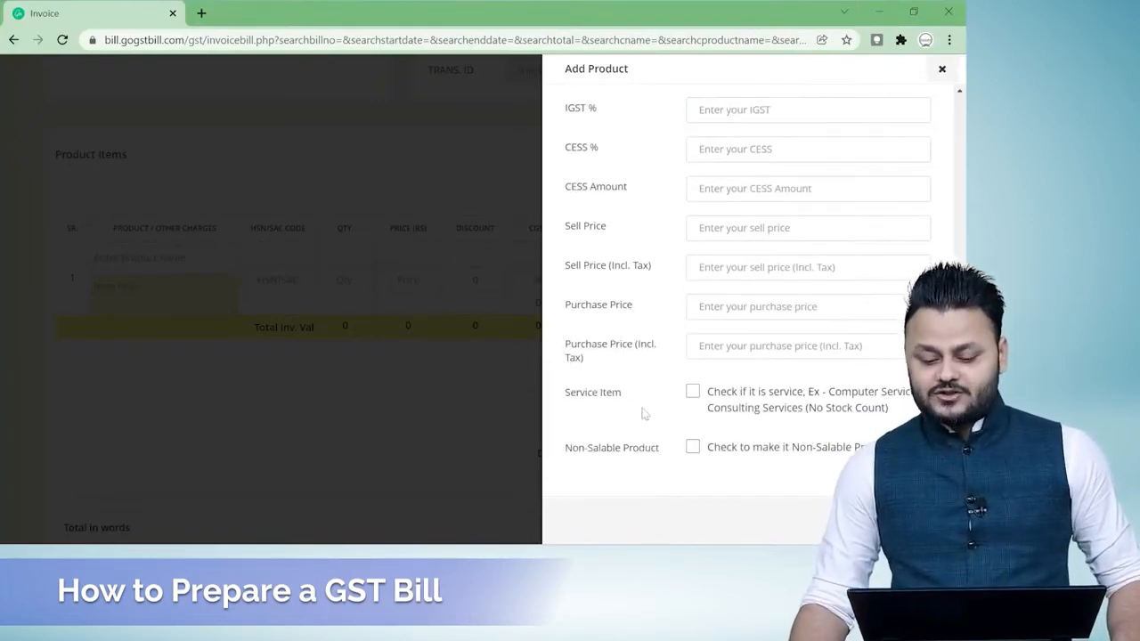
pyautogui.click(693, 392)
# Set the ITR Consultancy product's type to Taxable.
pyautogui.scroll(4, 660, 401)
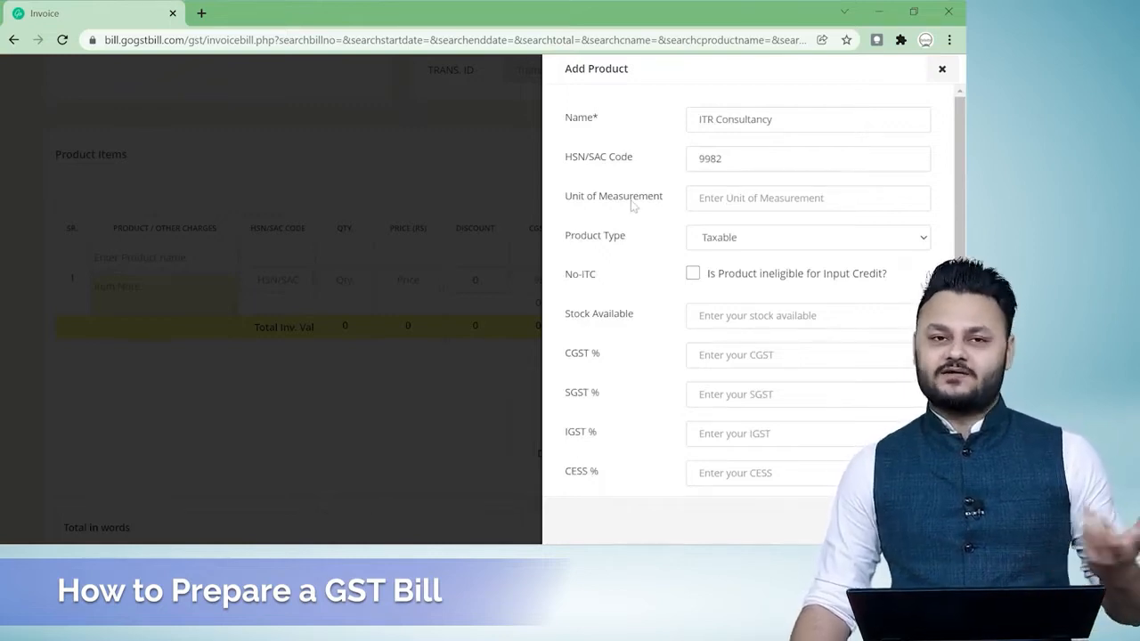
pyautogui.click(838, 237)
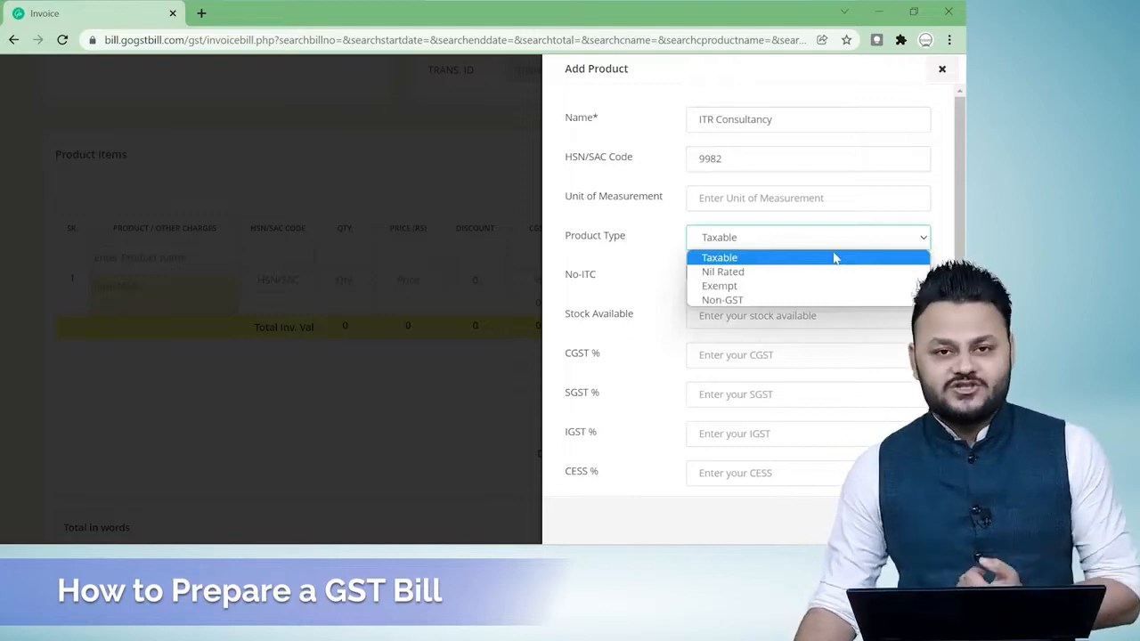
pyautogui.click(777, 262)
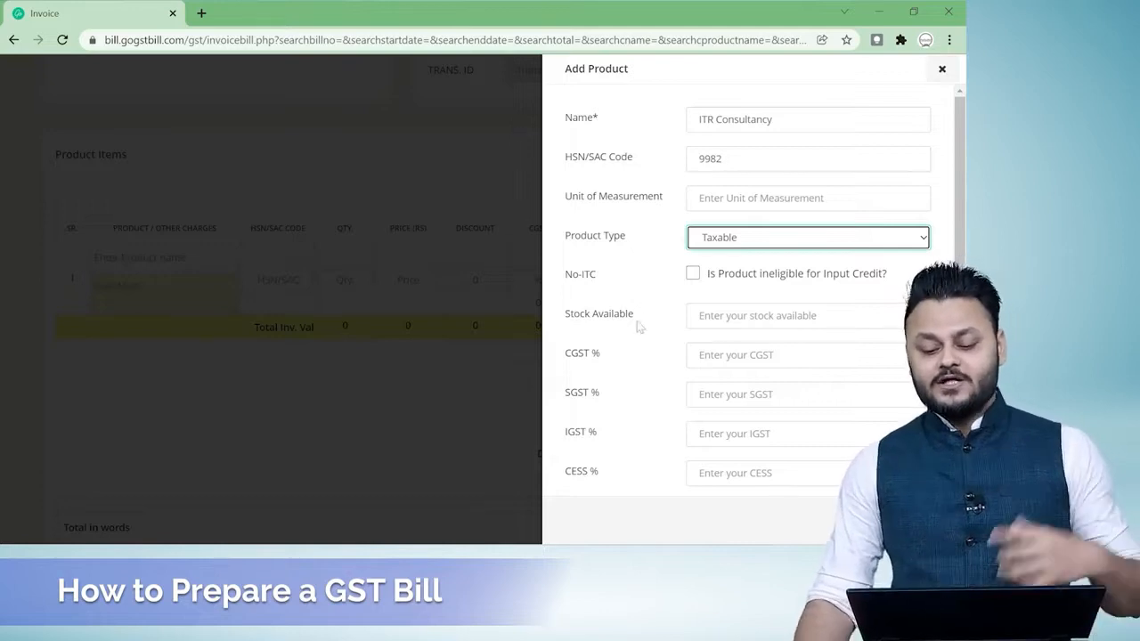
# Set the ITR Consultancy product's CGST and SGST to 9%, IGST to 18%, and both CESS rate and CESS amount to 0.
pyautogui.scroll(-2, 699, 334)
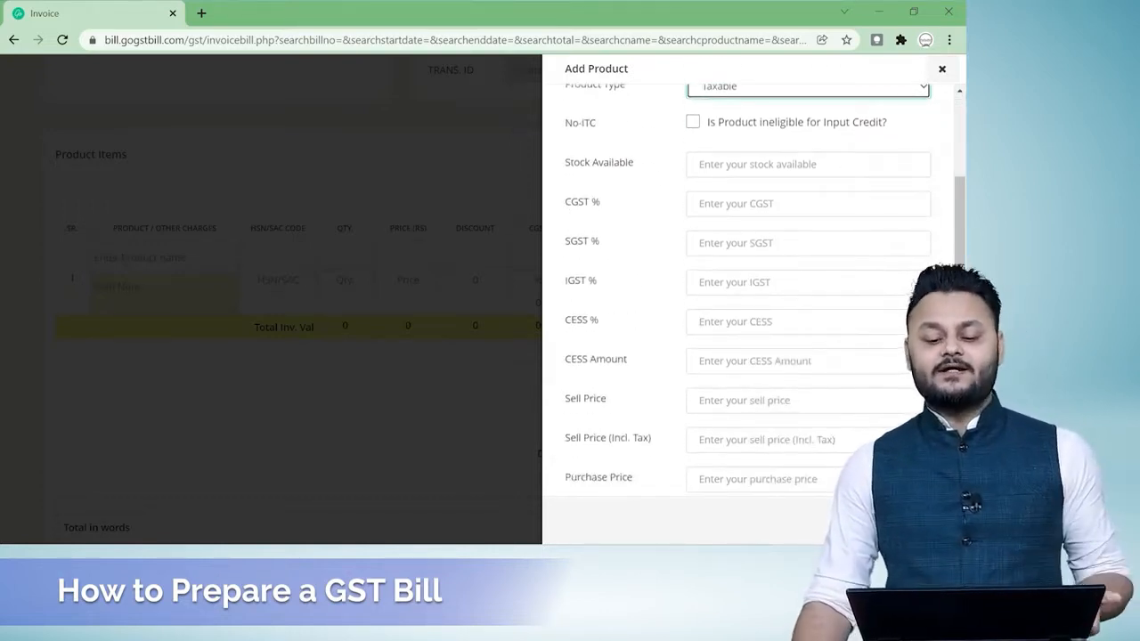
pyautogui.click(713, 204)
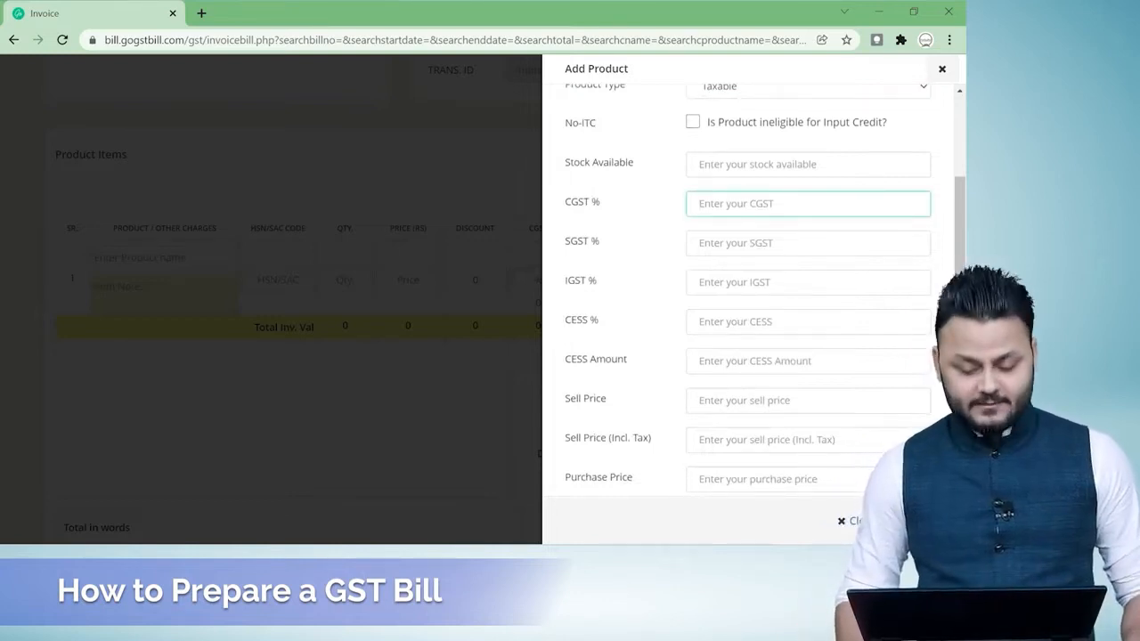
pyautogui.write('9')
pyautogui.press('Tab')
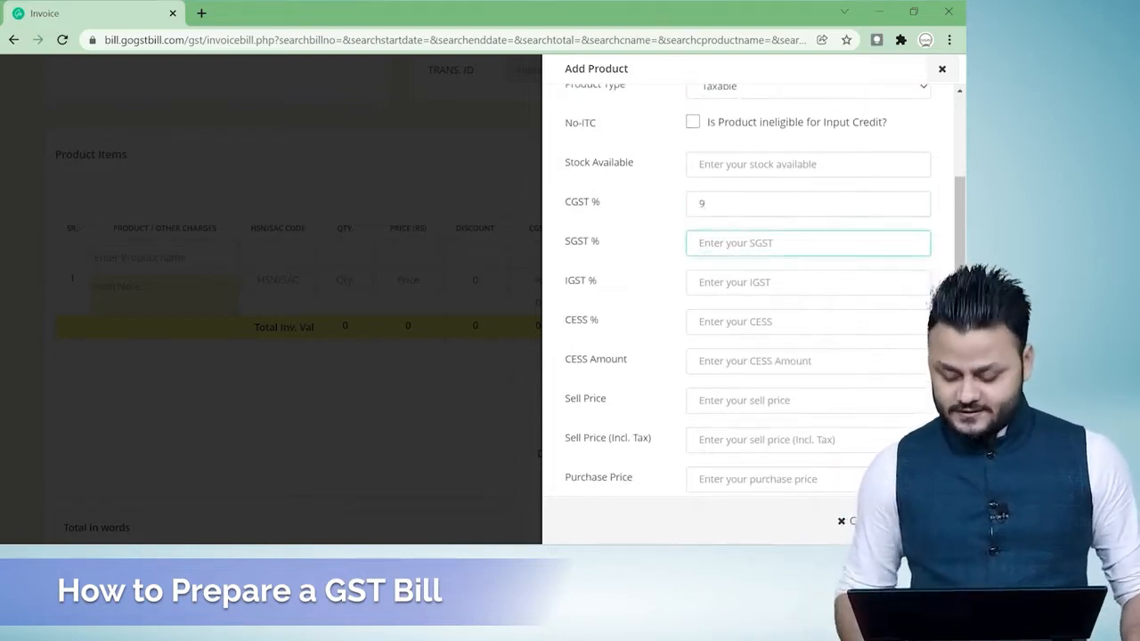
pyautogui.write('9')
pyautogui.press('Tab')
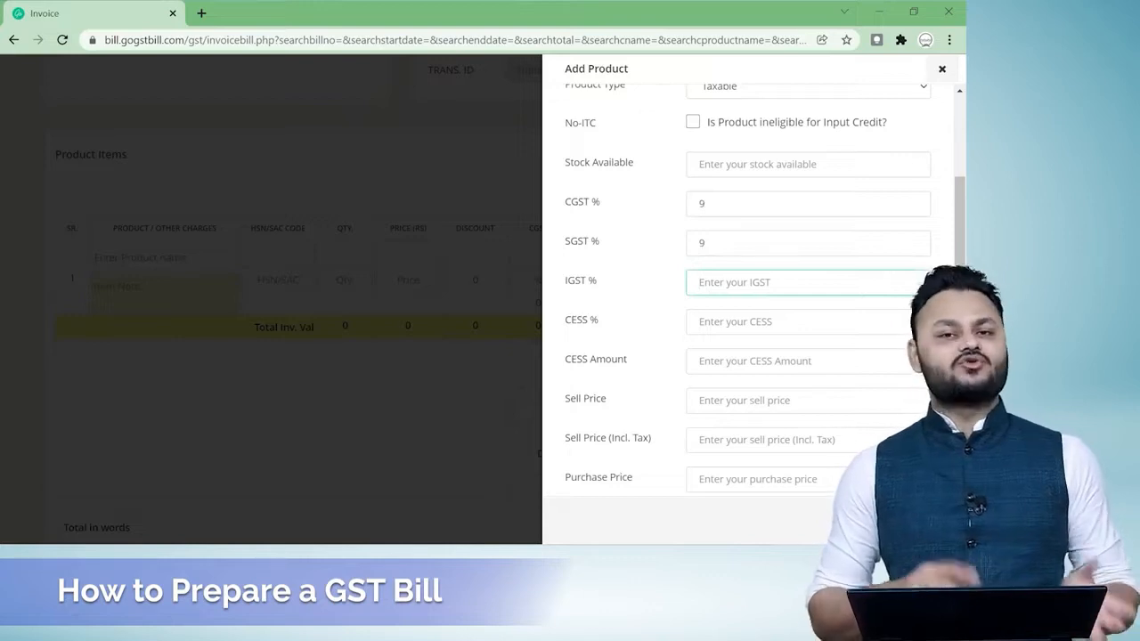
pyautogui.write('18')
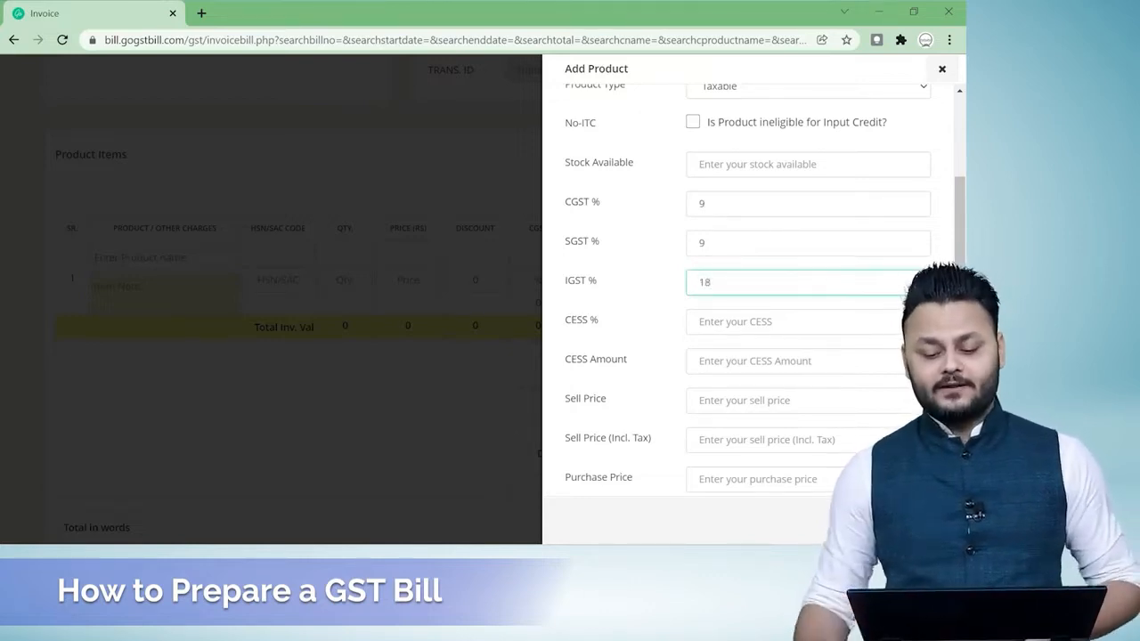
pyautogui.press('Tab')
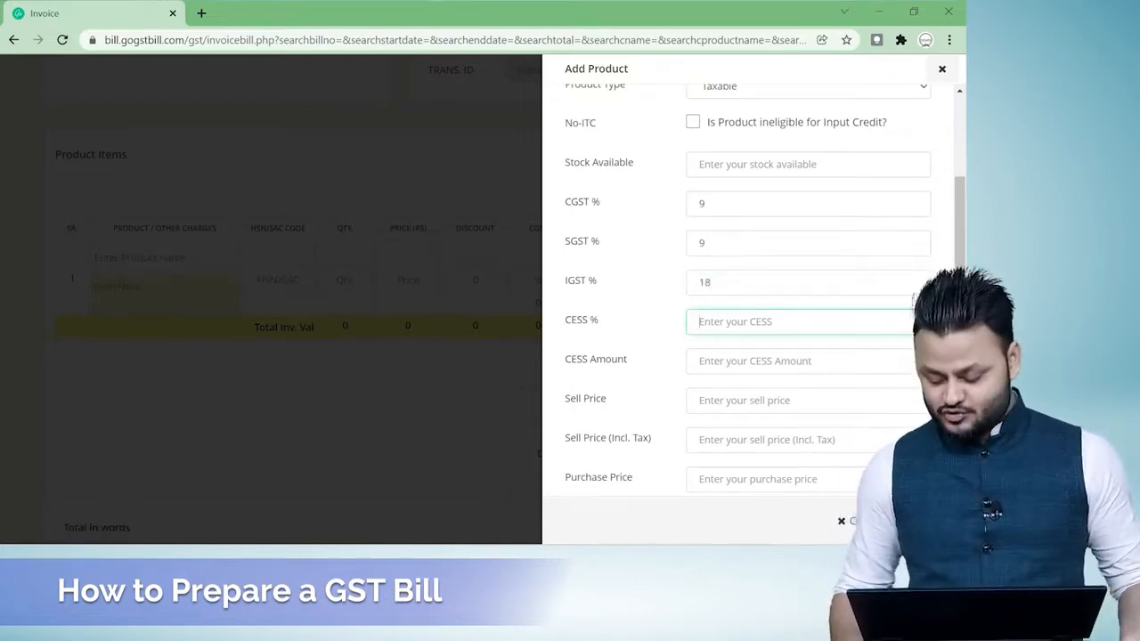
pyautogui.write('0')
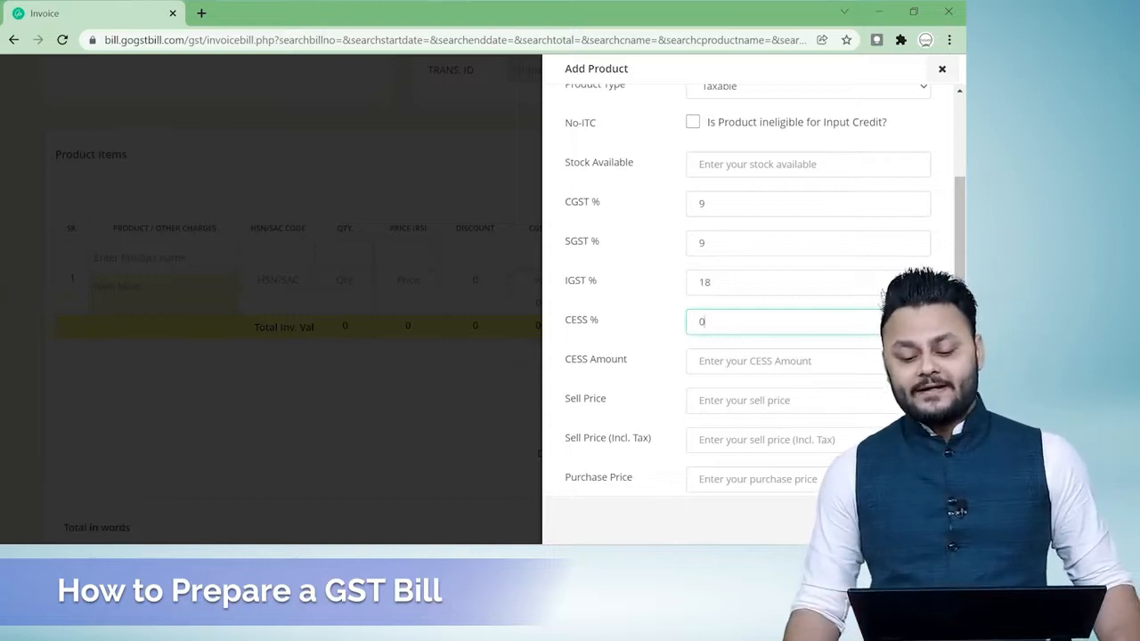
pyautogui.press('Tab')
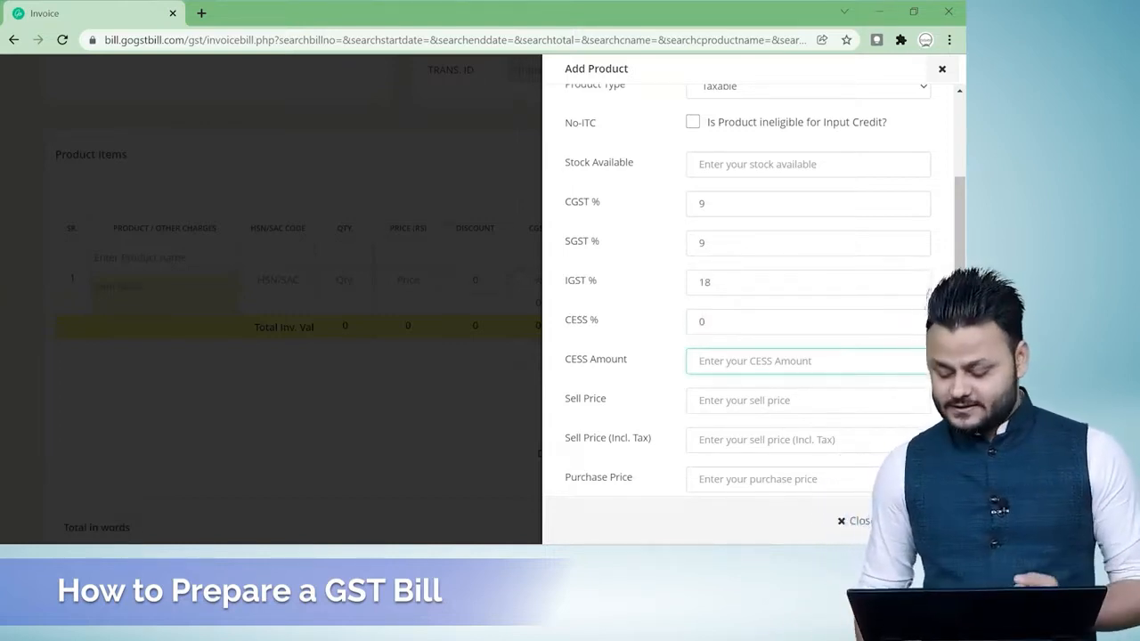
pyautogui.write('0')
# Save the ITR Consultancy product and check for it among the product names offered for the invoice's first item.
pyautogui.scroll(-1, 748, 312)
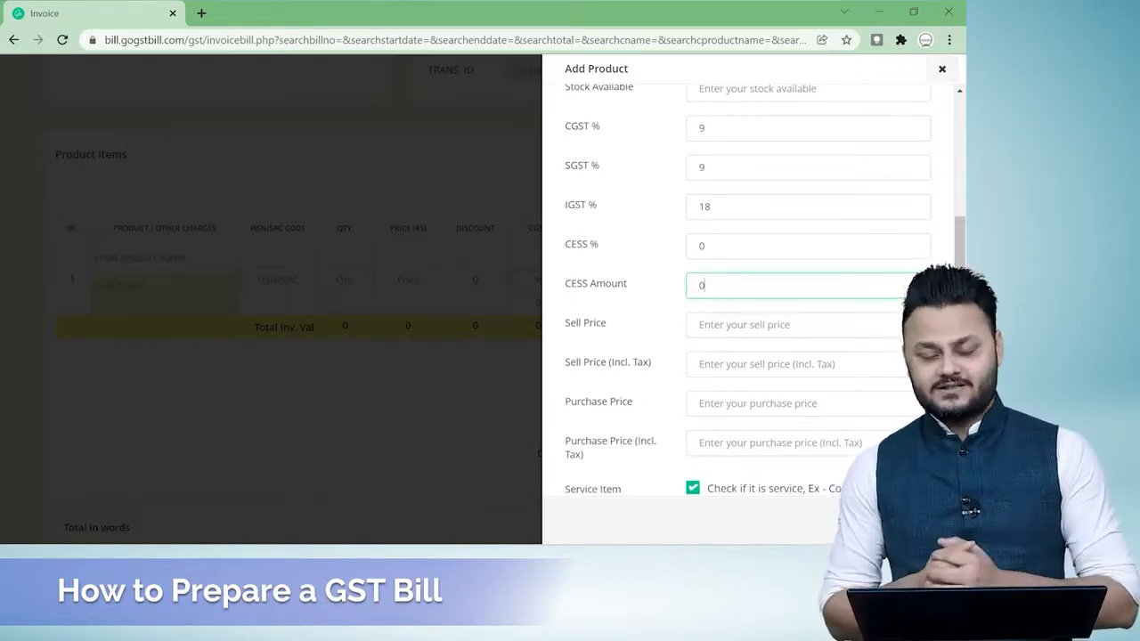
pyautogui.scroll(-2, 623, 381)
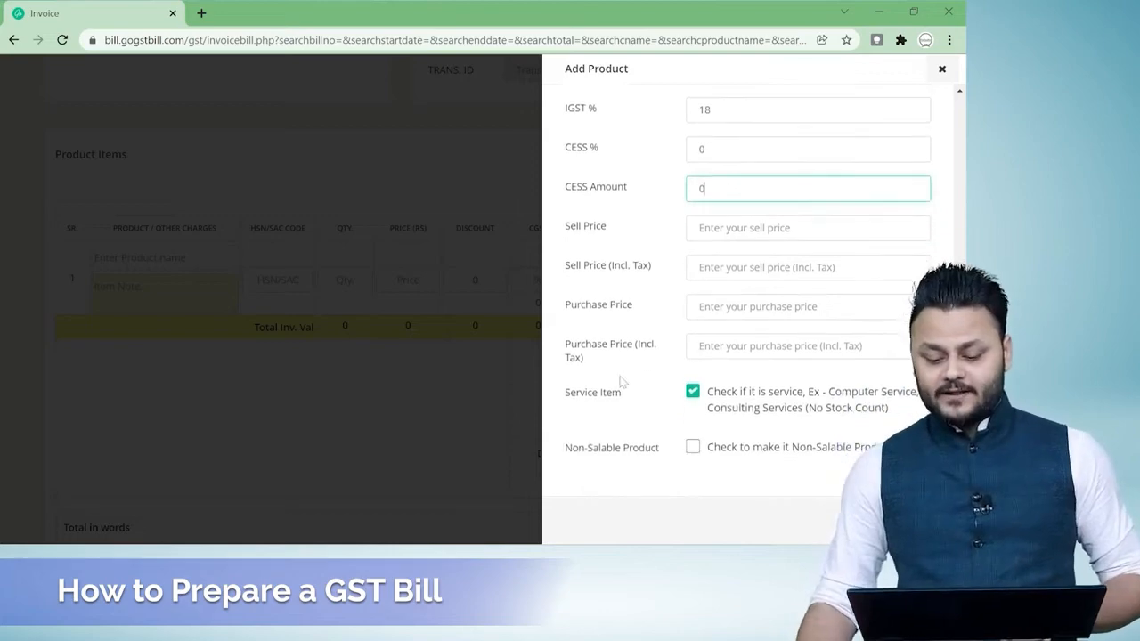
pyautogui.click(856, 519)
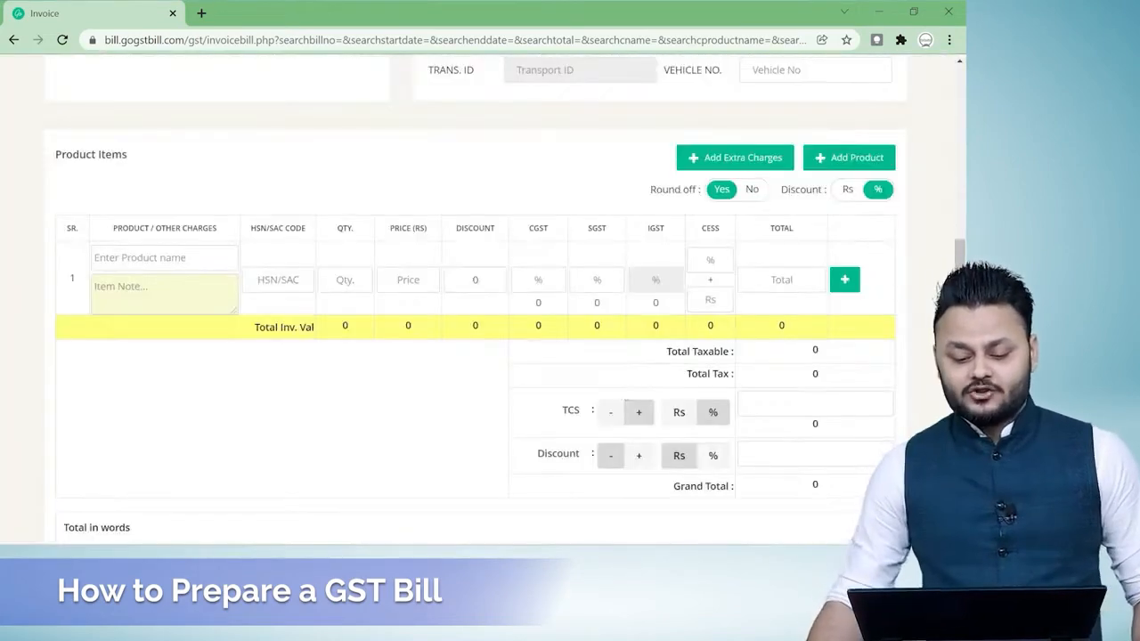
pyautogui.click(147, 257)
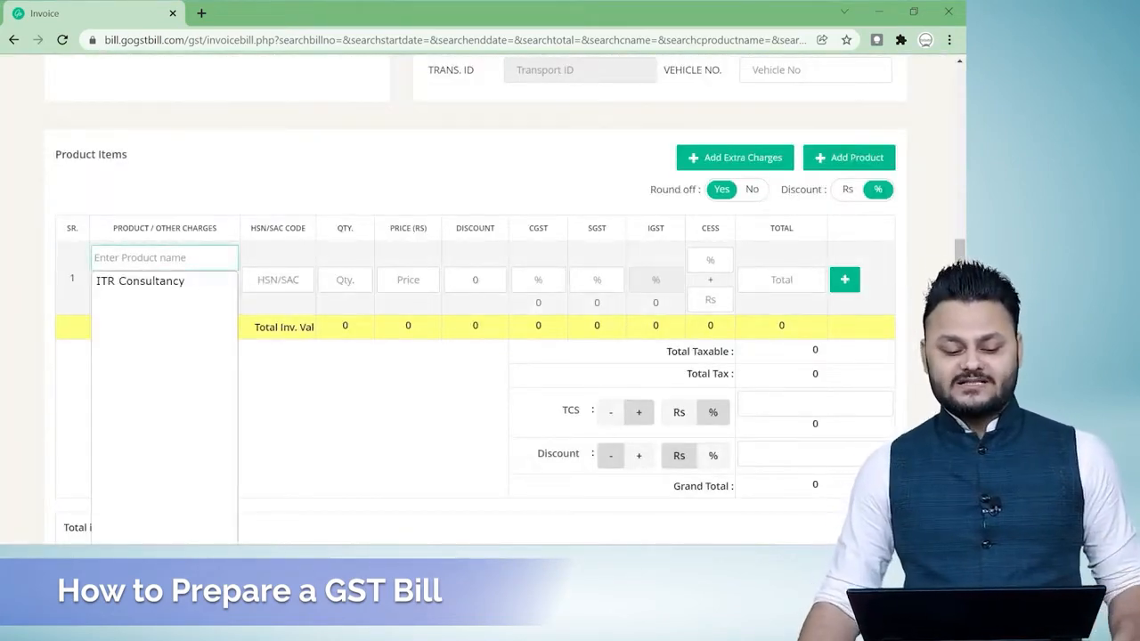
pyautogui.click(303, 402)
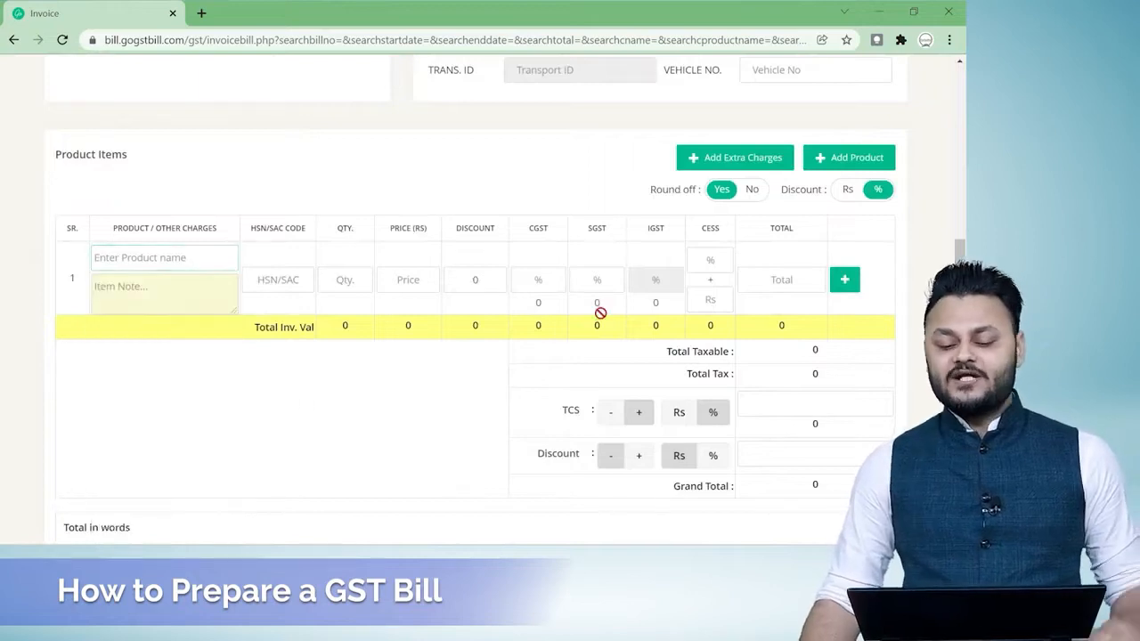
# Copy DSC Consultancy from the Services sheet in Excel and paste it as the name of another new product in the browser.
pyautogui.hotkey('alt', 'Tab')
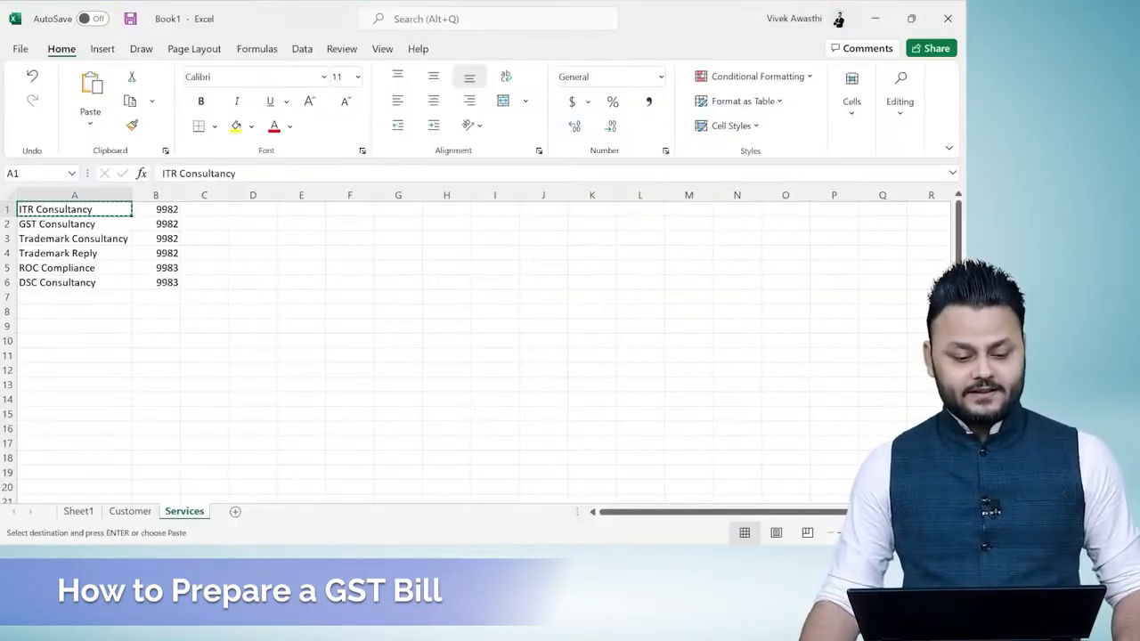
pyautogui.click(59, 283)
pyautogui.hotkey('alt', 'Tab')
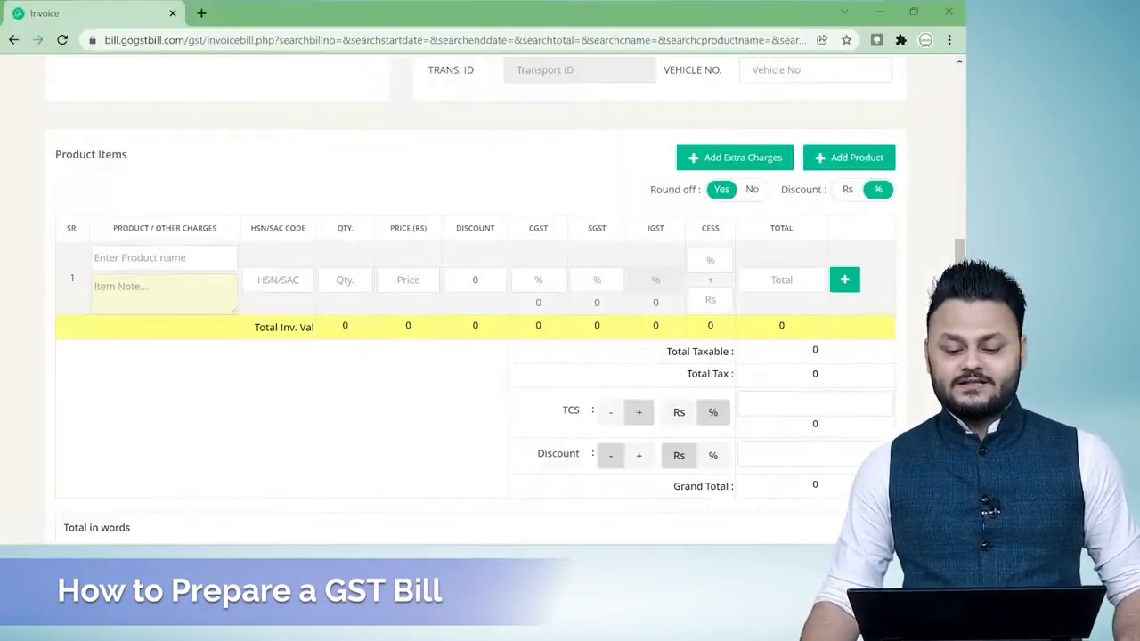
pyautogui.click(845, 153)
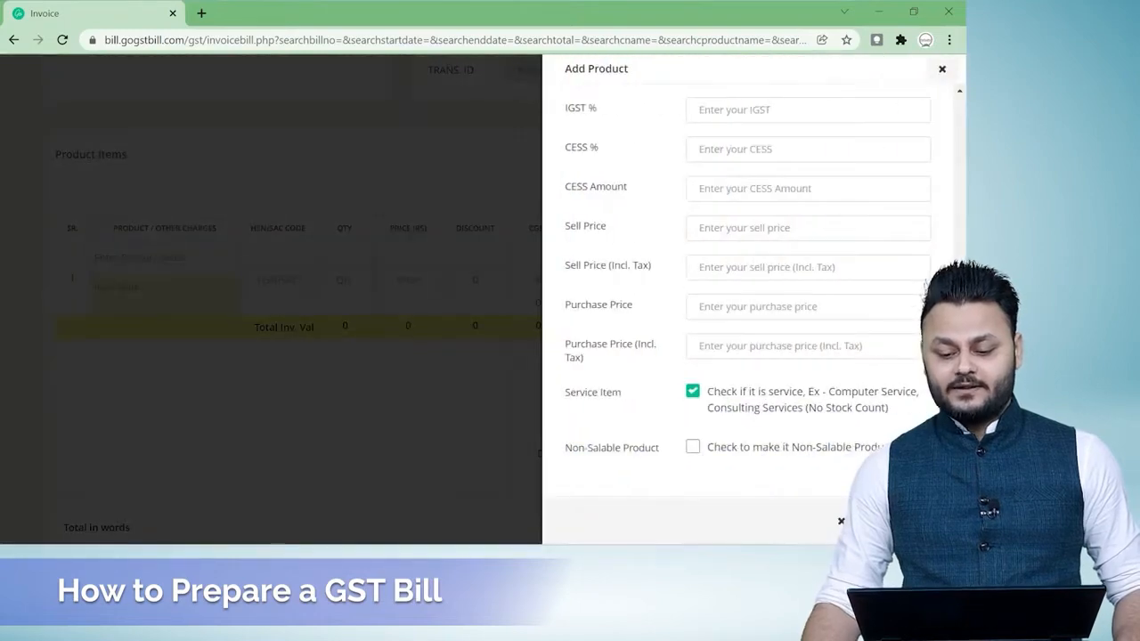
pyautogui.scroll(4, 744, 251)
pyautogui.click(748, 119)
pyautogui.hotkey('alt', 'Tab')
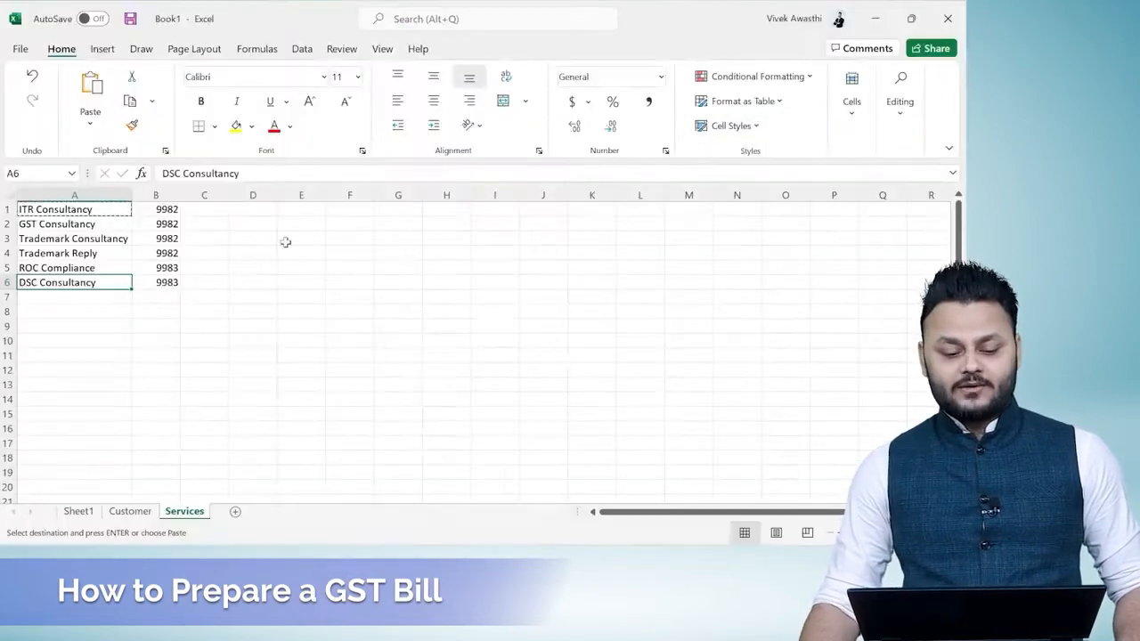
pyautogui.hotkey('alt', 'Tab')
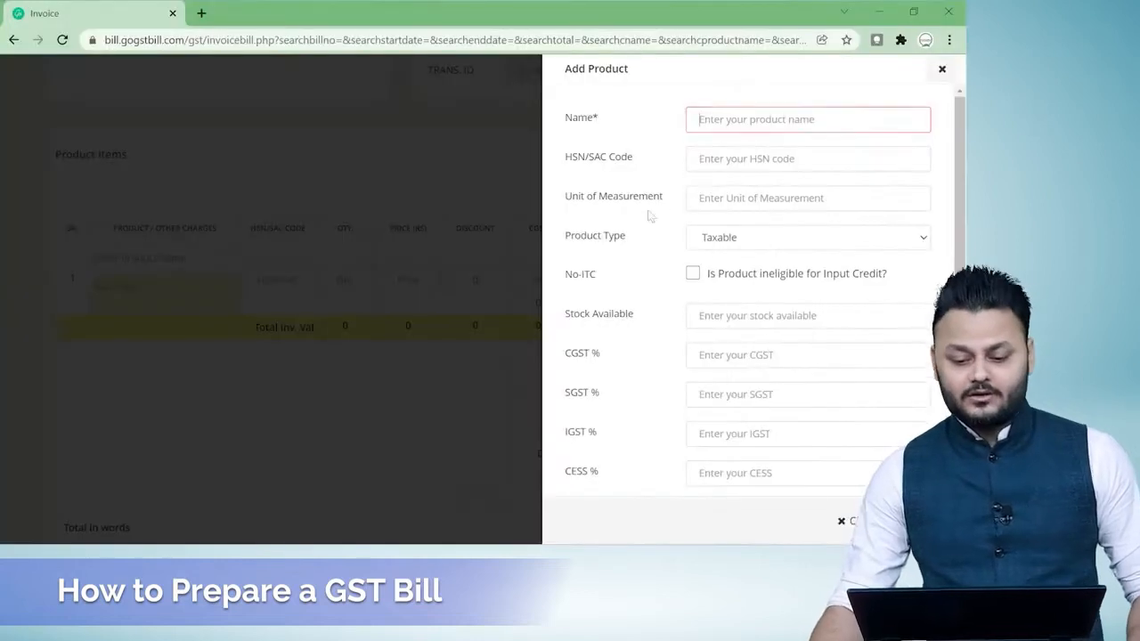
pyautogui.write('DSC Consultancy')
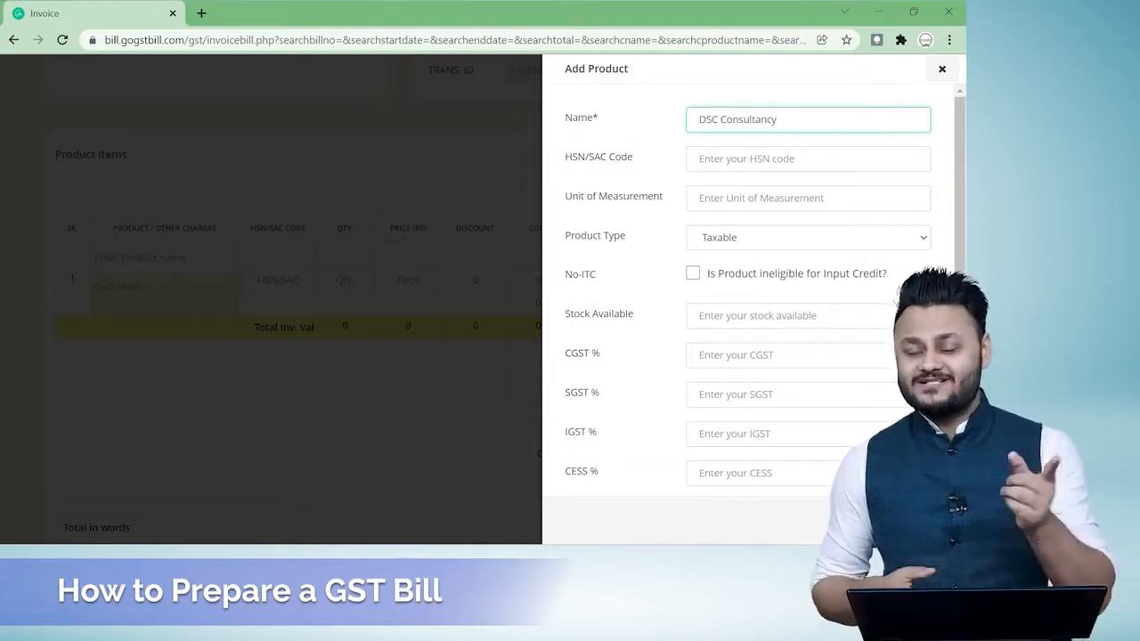
# Check the DSC Consultancy code in the Excel sheet and set the product's HSN/SAC code to 9983.
pyautogui.click(757, 158)
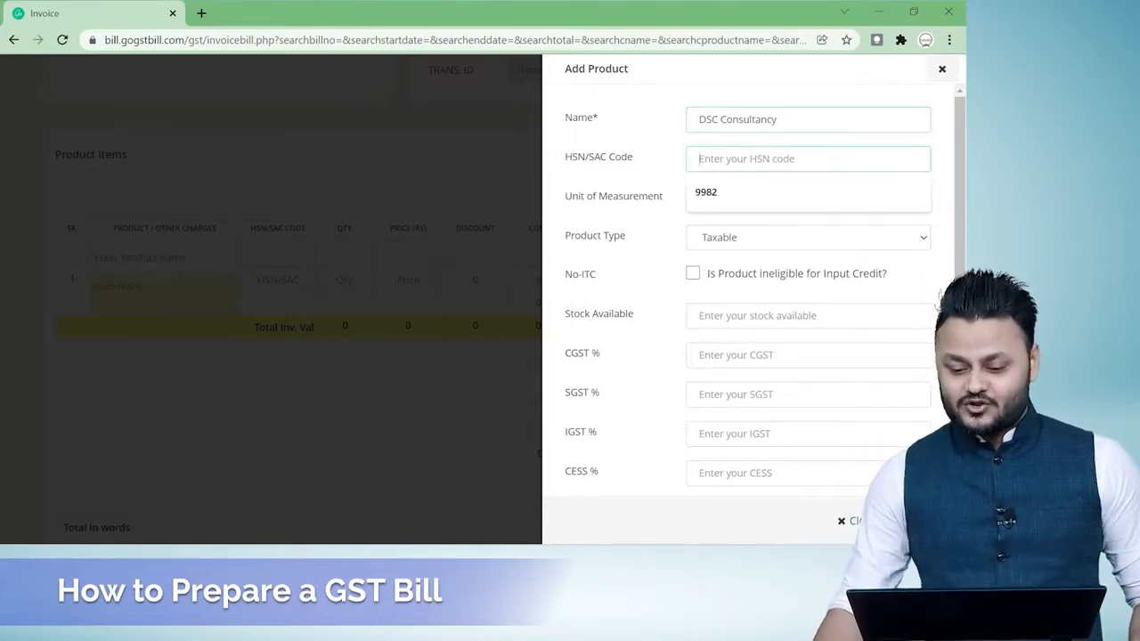
pyautogui.hotkey('alt', 'Tab')
pyautogui.hotkey('alt', 'Tab')
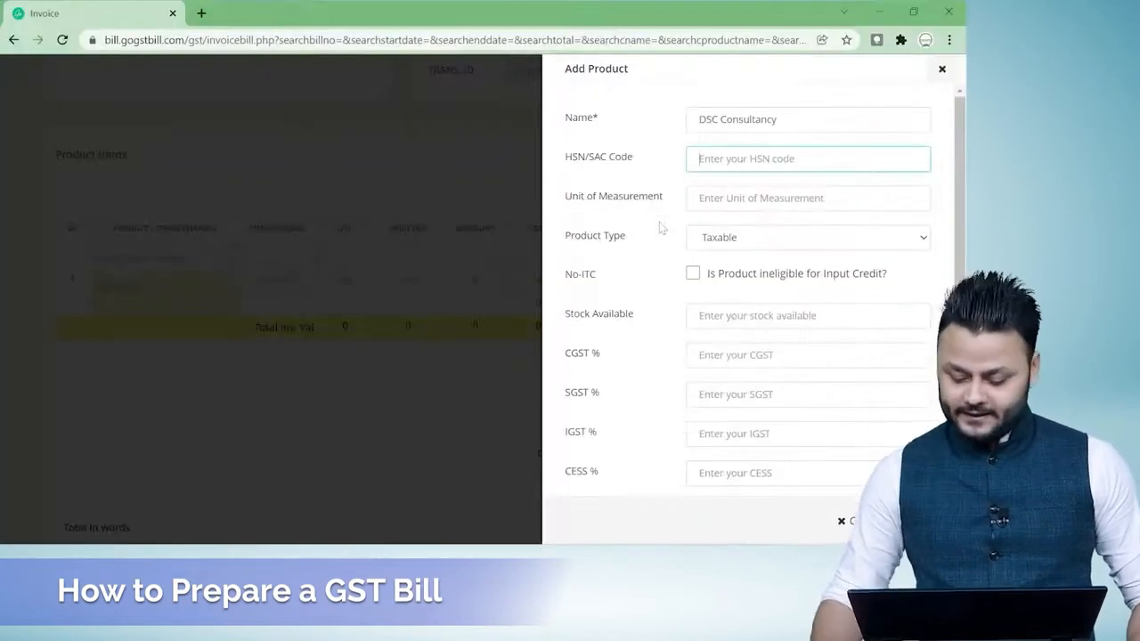
pyautogui.write('9983')
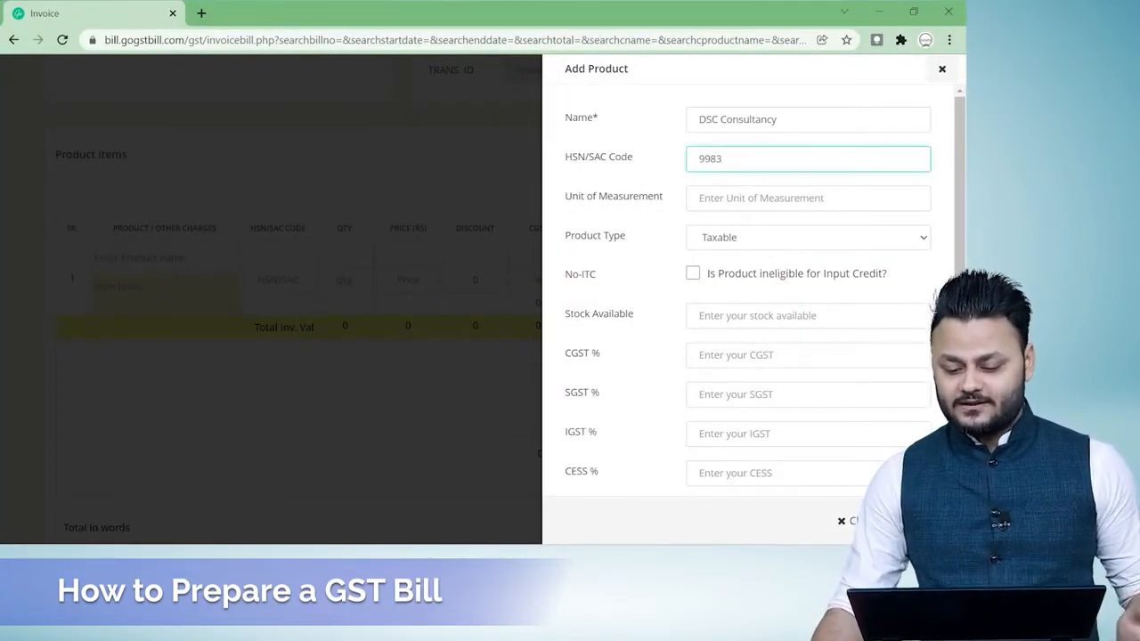
# Set the DSC Consultancy product's CGST and SGST to 9% and its IGST to 18%.
pyautogui.click(712, 355)
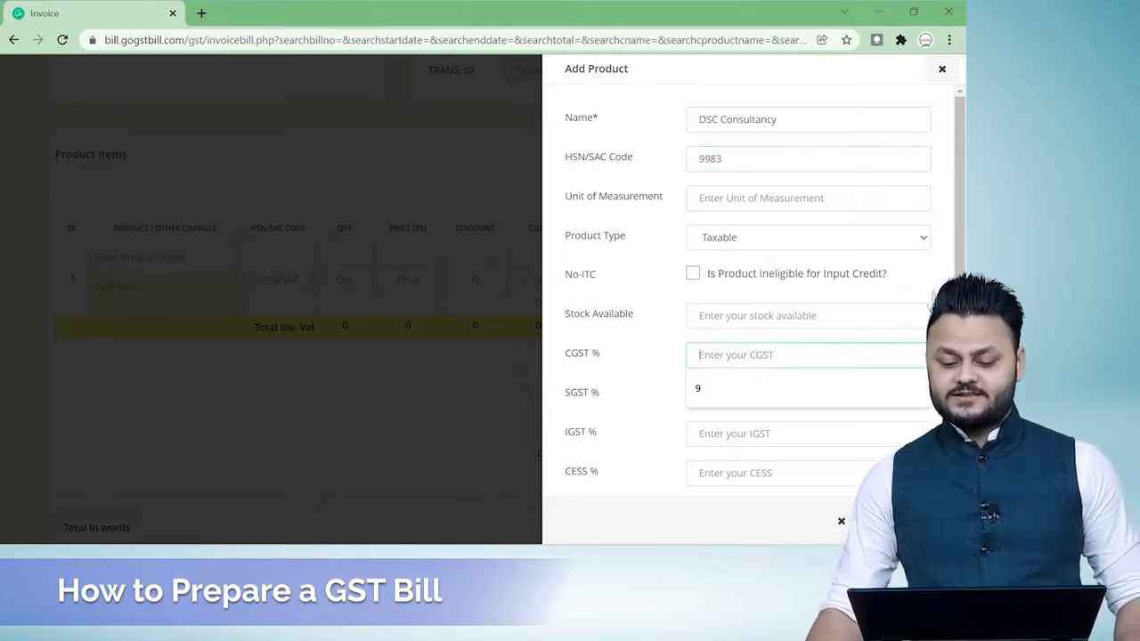
pyautogui.write('9')
pyautogui.press('Tab')
pyautogui.write('9')
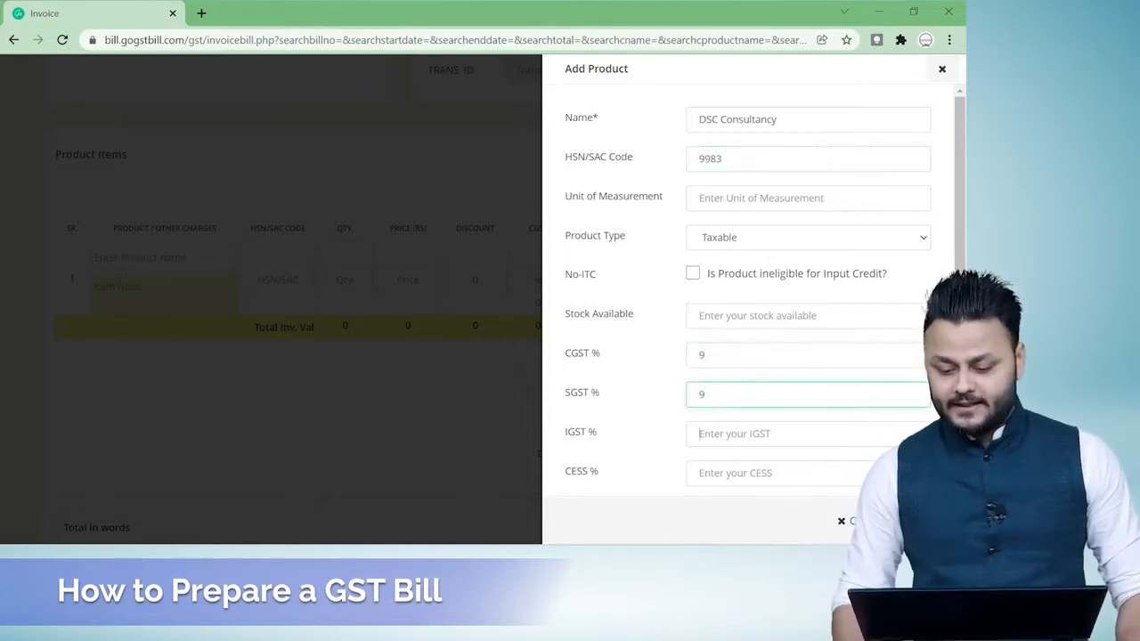
pyautogui.press('Tab')
pyautogui.write('18')
pyautogui.press('Tab')
# Set the CESS rate and CESS amount to 0 and save the DSC Consultancy product.
pyautogui.write('0')
pyautogui.scroll(-2, 748, 294)
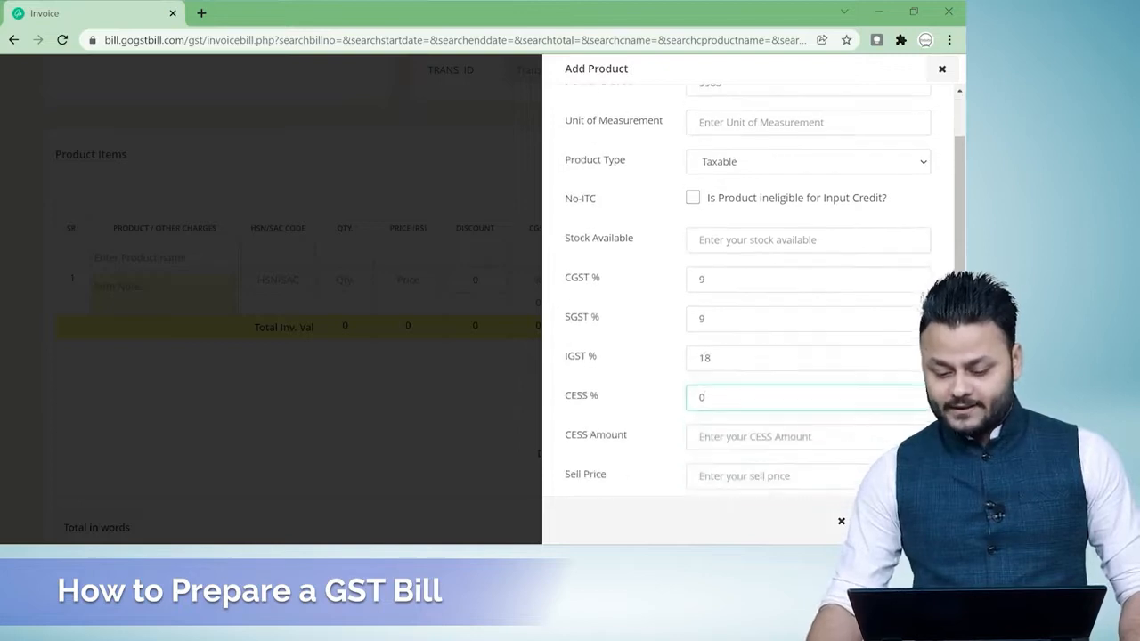
pyautogui.scroll(-1, 748, 293)
pyautogui.press('Tab')
pyautogui.write('0')
pyautogui.scroll(-1, 748, 294)
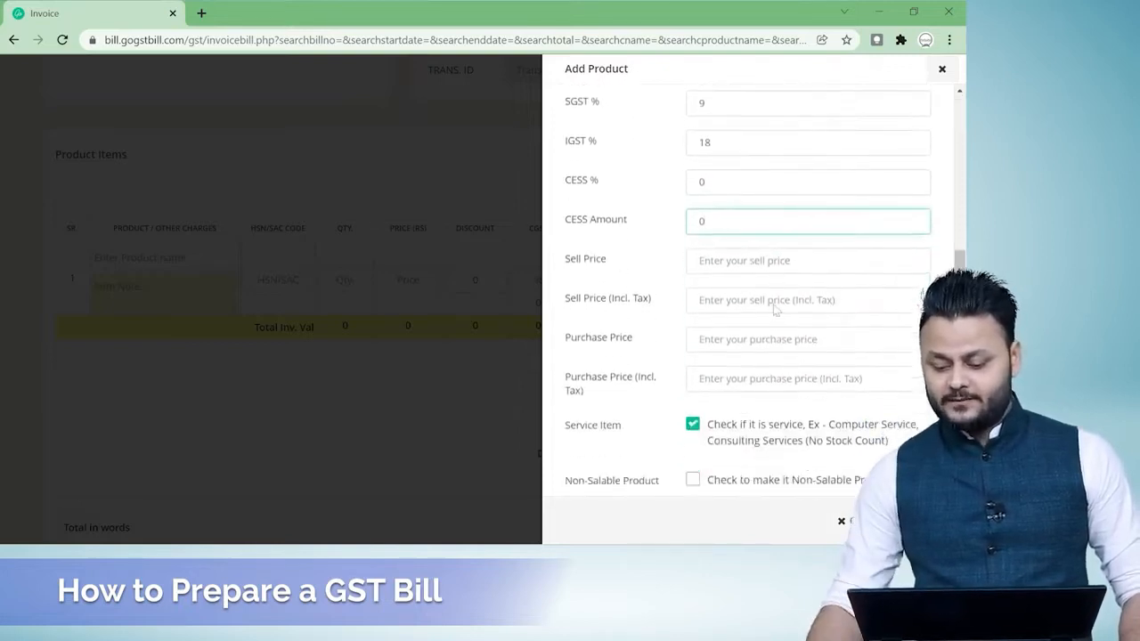
pyautogui.click(862, 521)
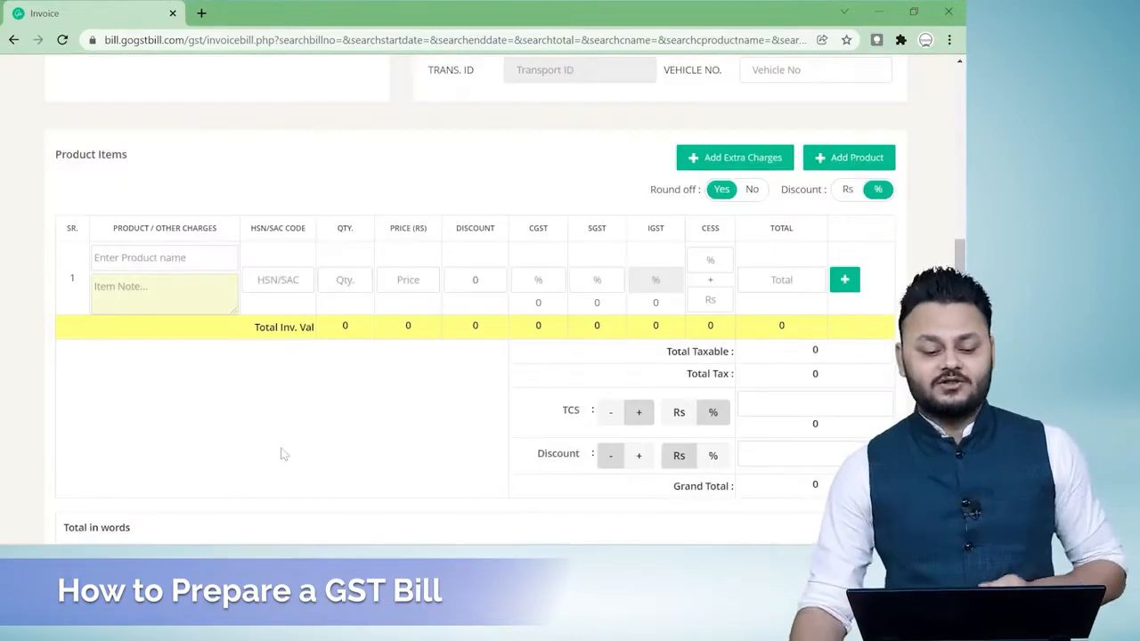
# Add ITR Consultancy as the invoice's first product item with a price of 5000.
pyautogui.scroll(5, 261, 365)
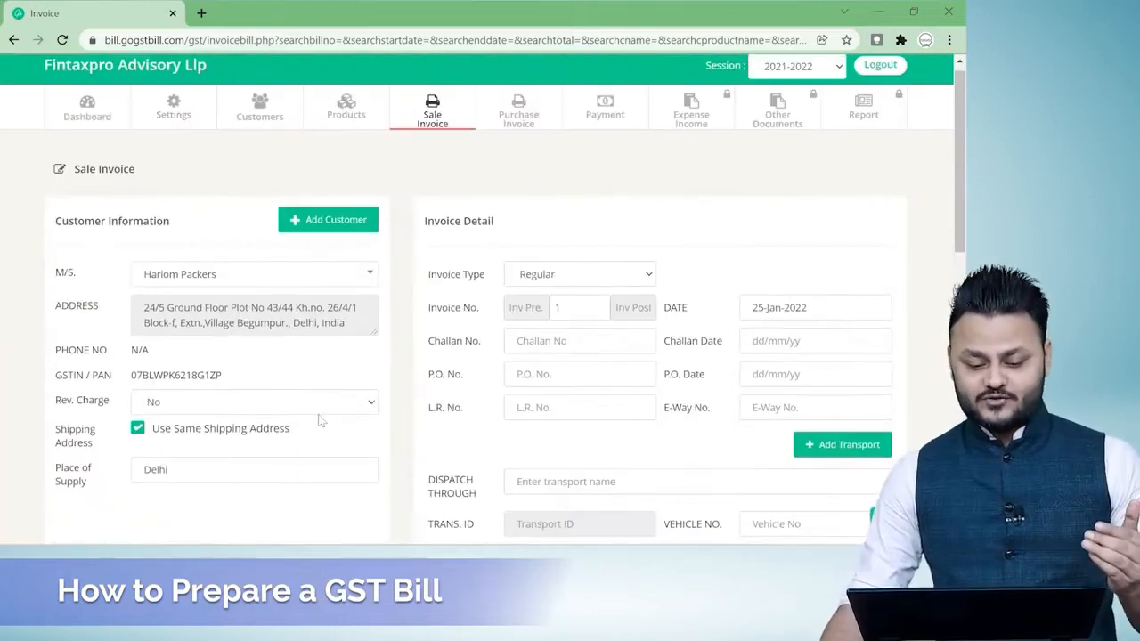
pyautogui.scroll(-5, 271, 298)
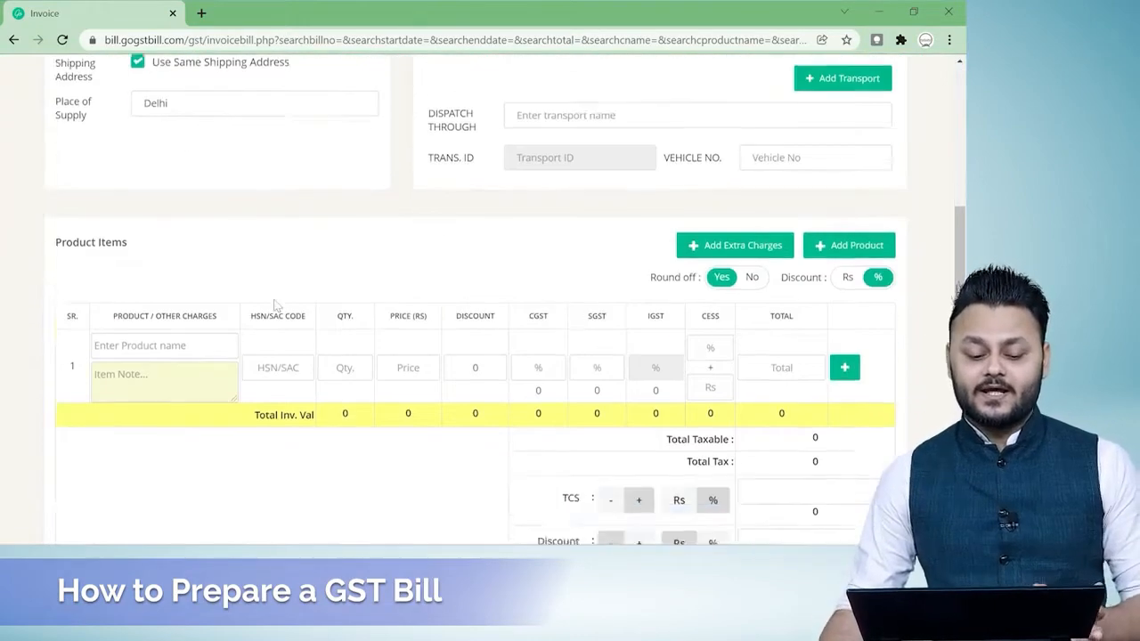
pyautogui.click(160, 258)
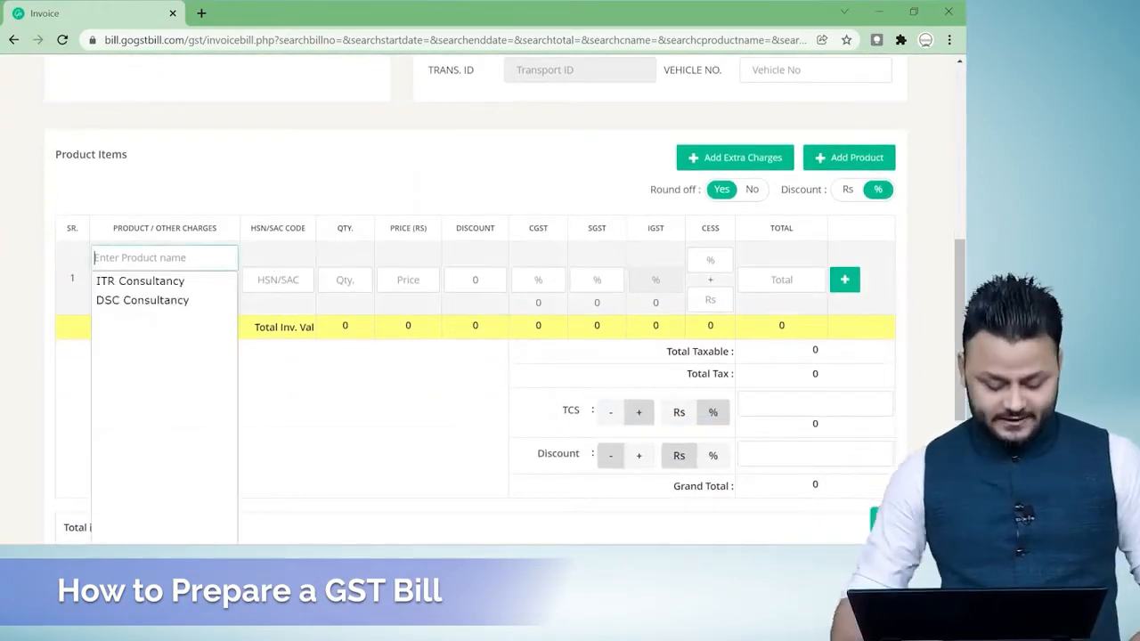
pyautogui.click(140, 281)
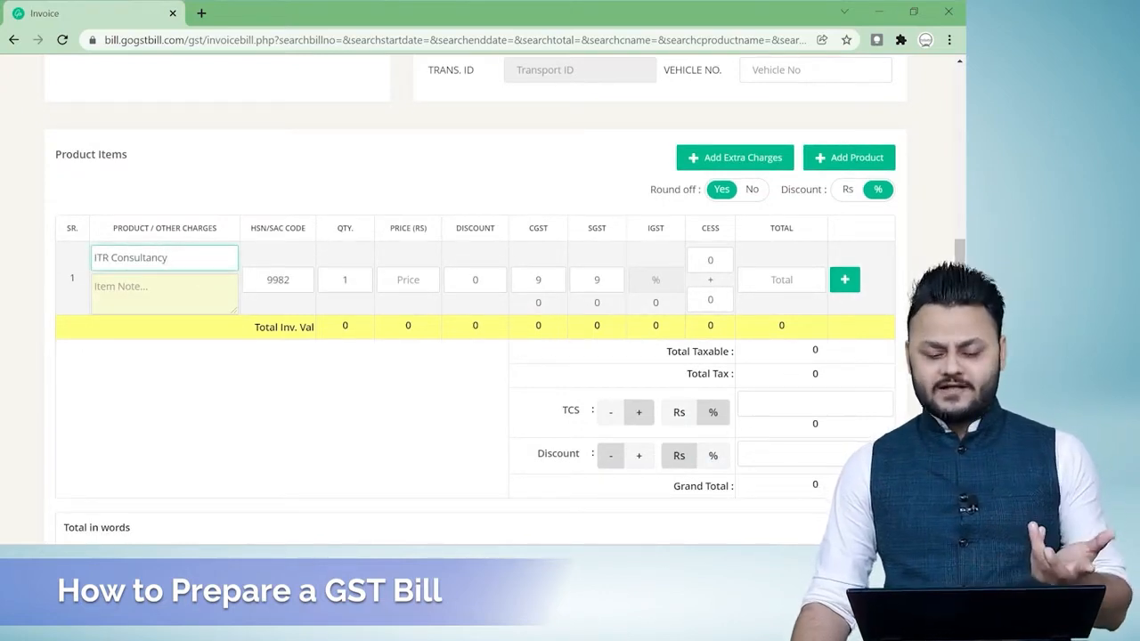
pyautogui.click(403, 280)
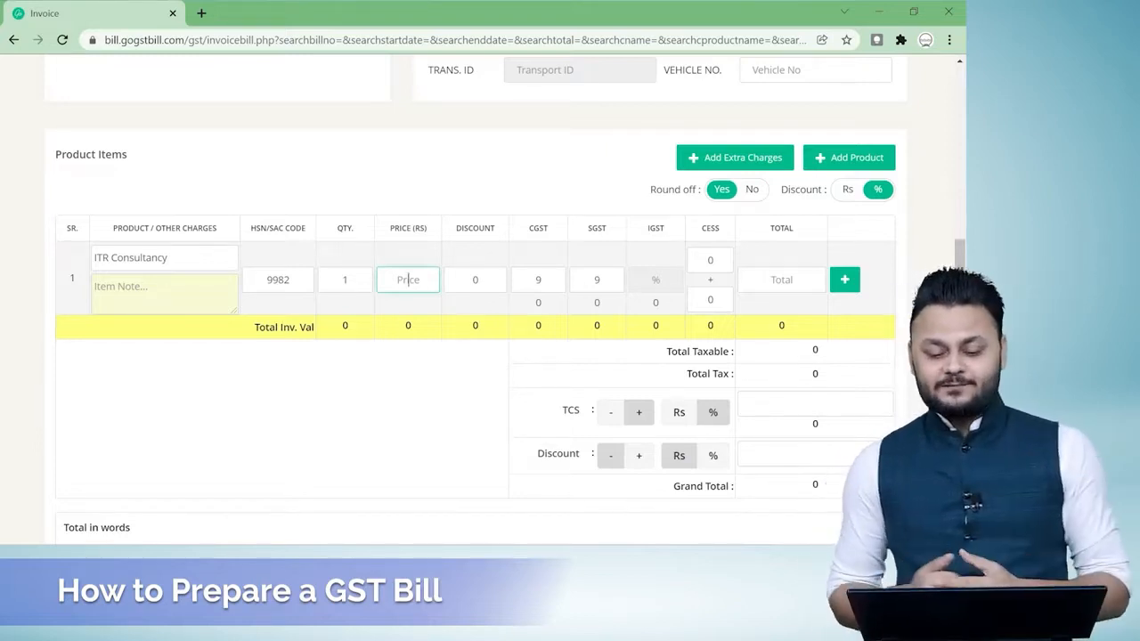
pyautogui.write('5000')
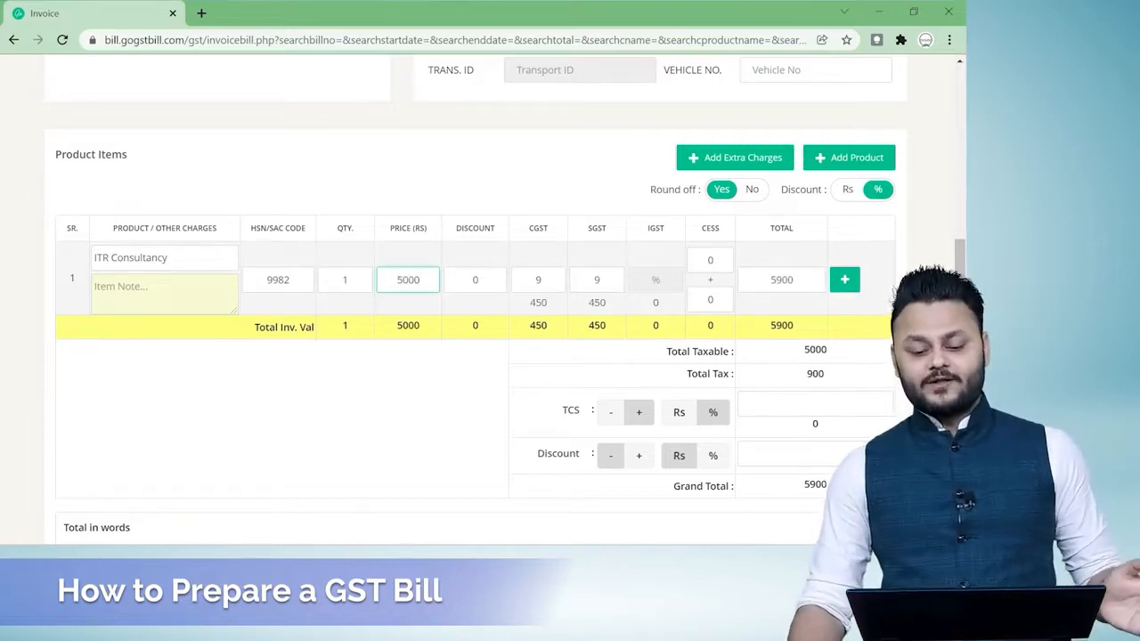
pyautogui.click(478, 280)
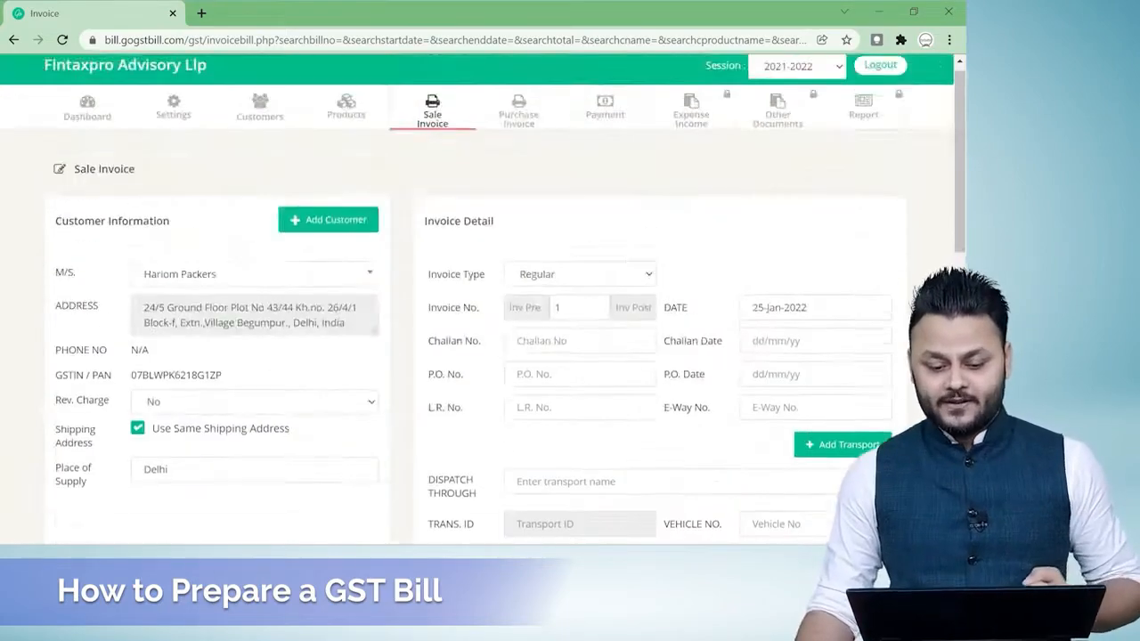
# Add a second product item row for DSC Consultancy with quantity 2 and price 1200.
pyautogui.scroll(-6, 570, 321)
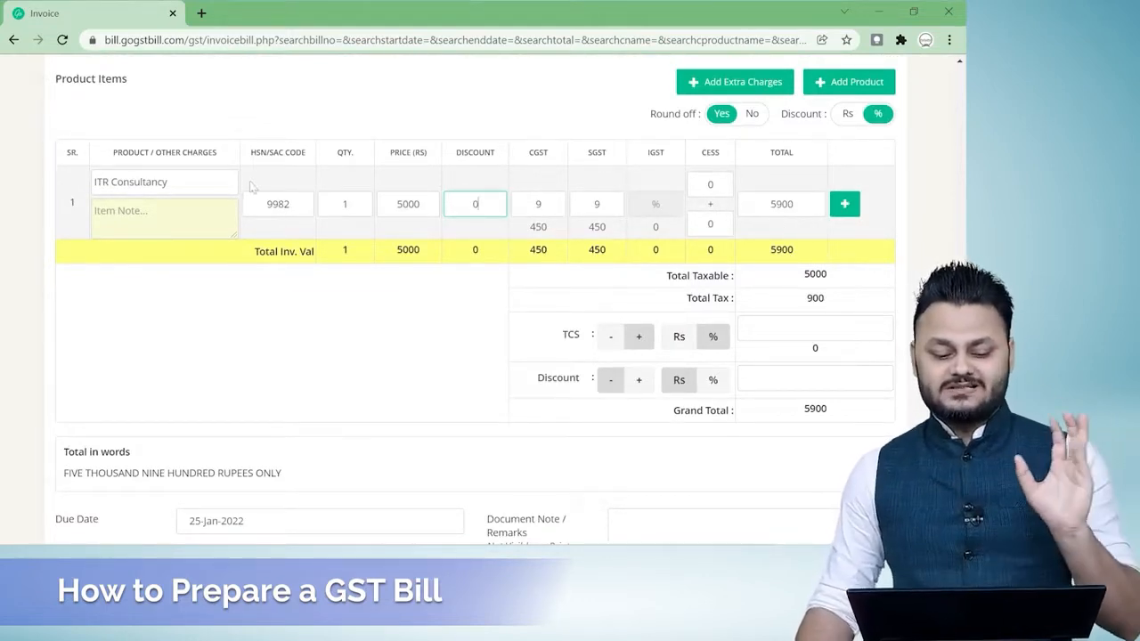
pyautogui.click(844, 203)
pyautogui.click(165, 258)
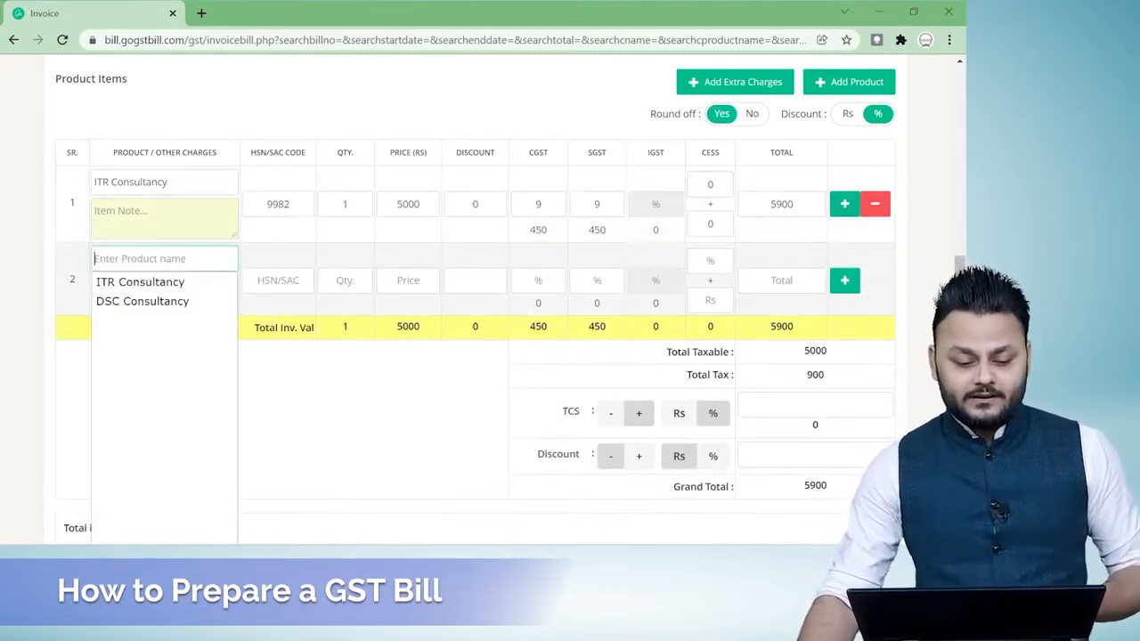
pyautogui.click(191, 301)
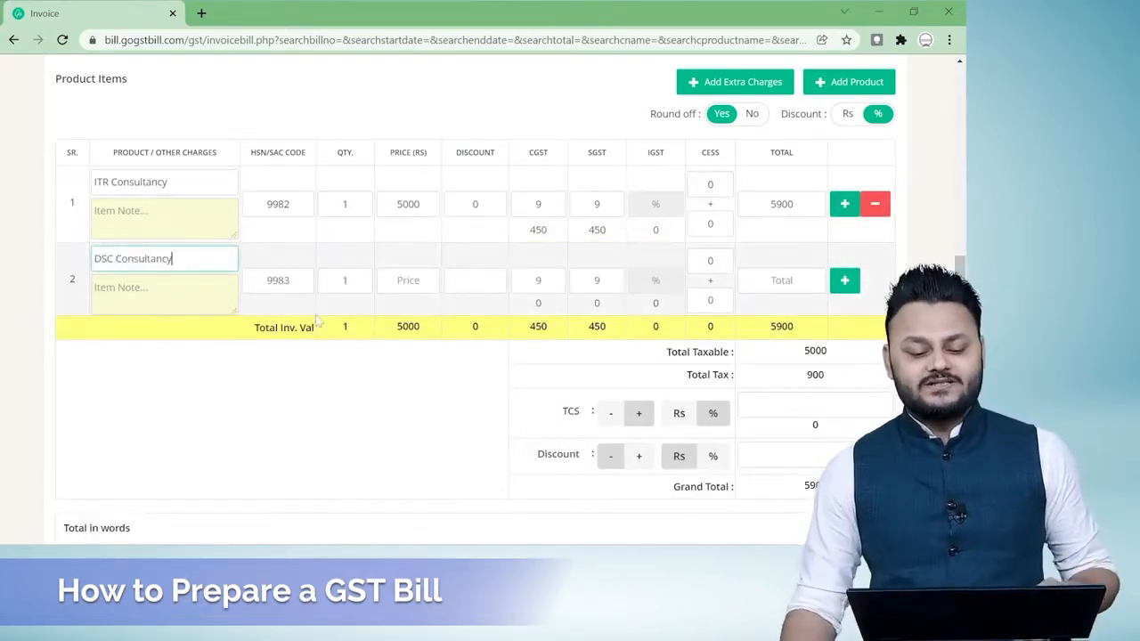
pyautogui.press('Tab')
pyautogui.write('2')
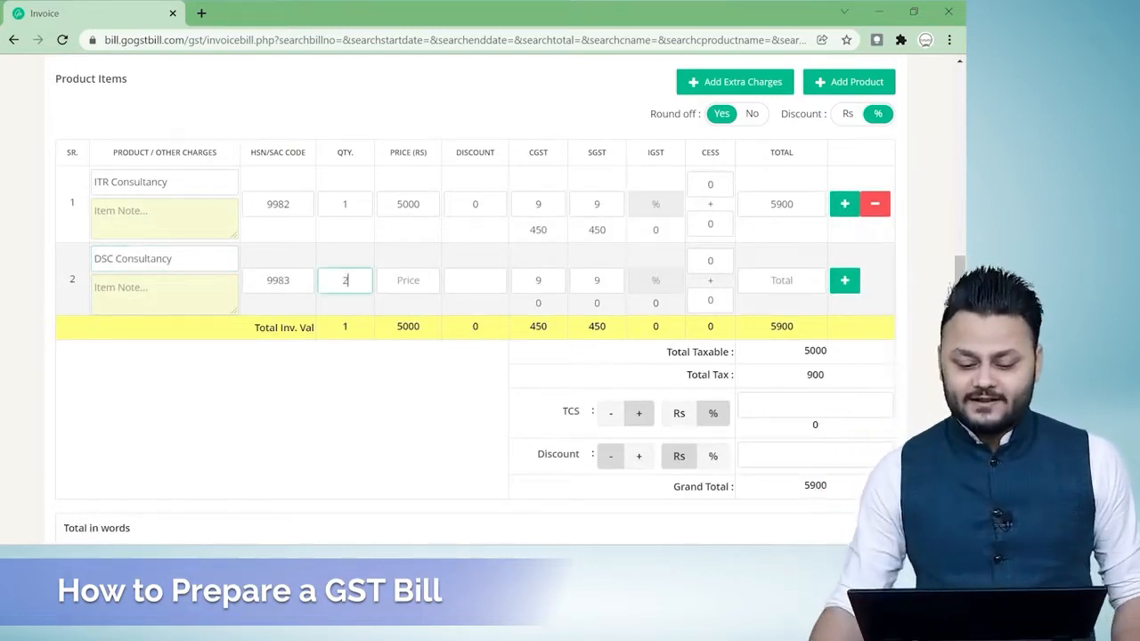
pyautogui.press('Tab')
pyautogui.write('1200')
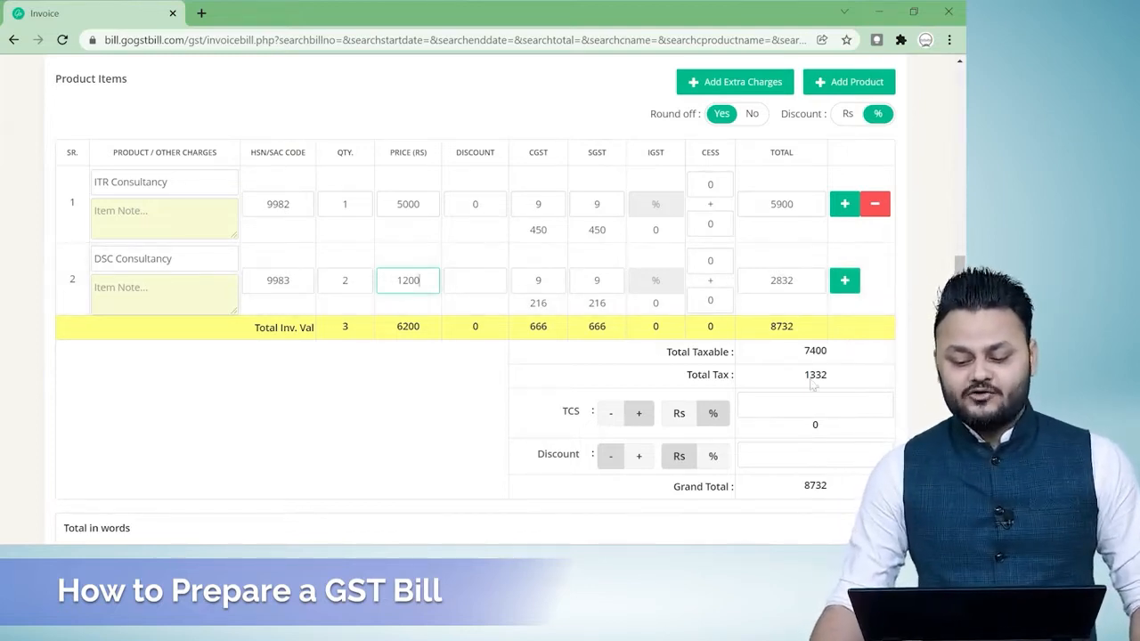
# Review the invoice totals and the available bank choices, and save the sale invoice.
pyautogui.scroll(-1, 489, 387)
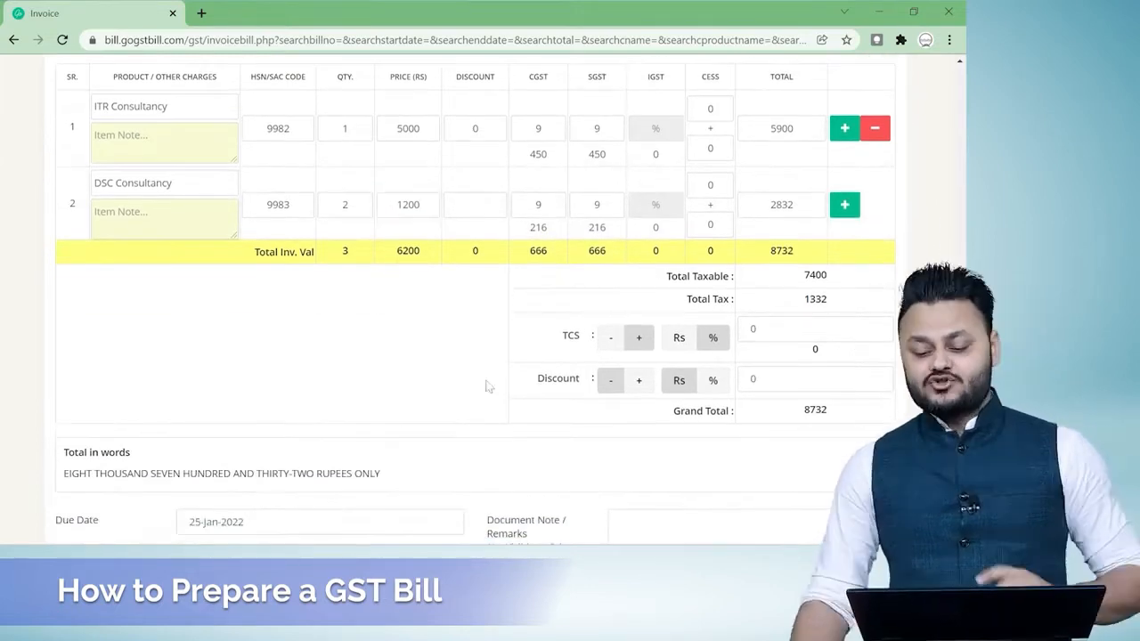
pyautogui.scroll(1, 495, 384)
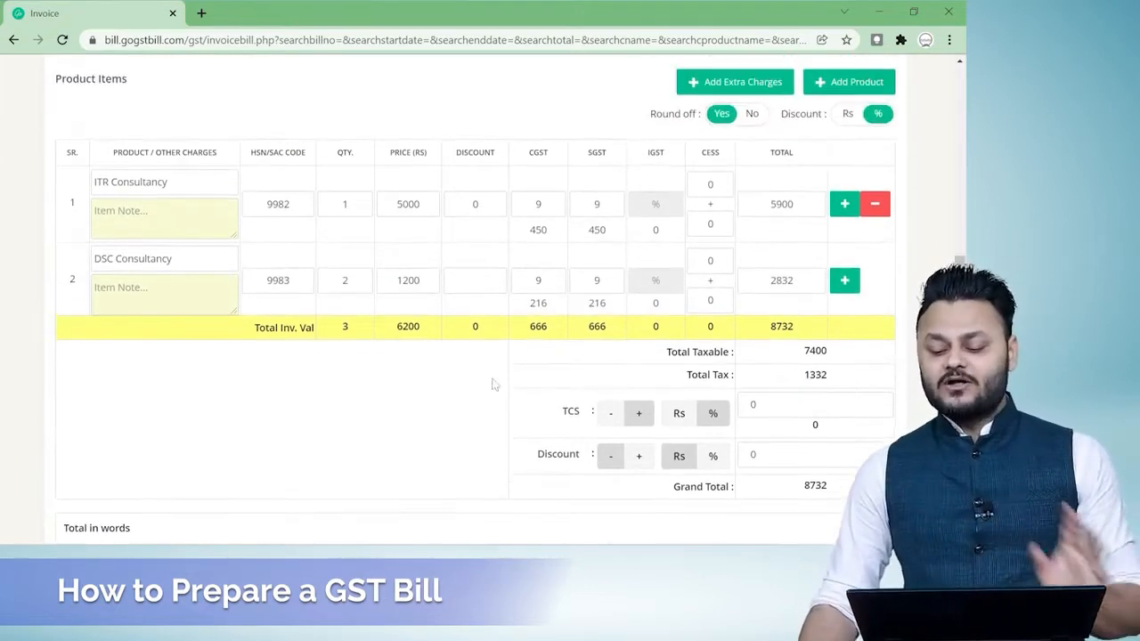
pyautogui.scroll(-1, 495, 385)
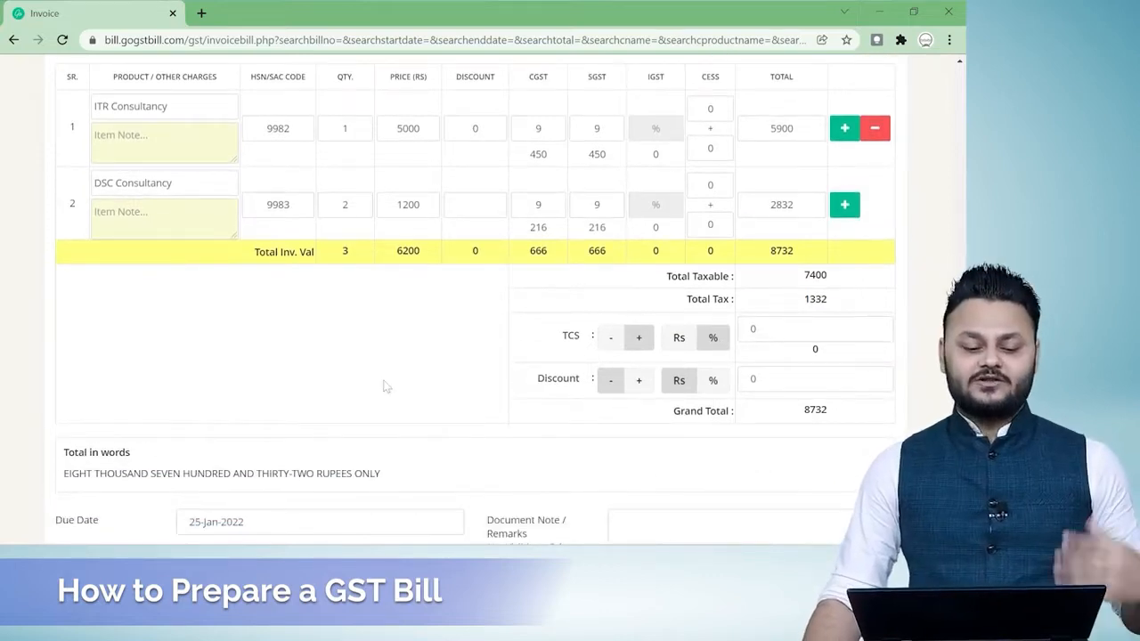
pyautogui.scroll(1, 388, 386)
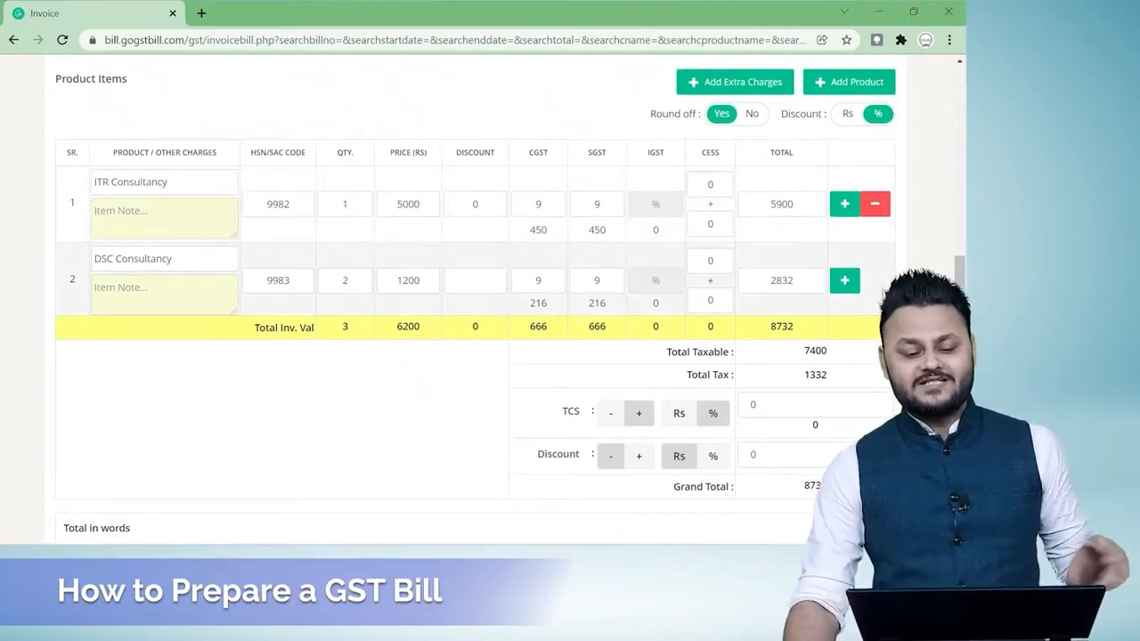
pyautogui.scroll(-3, 422, 277)
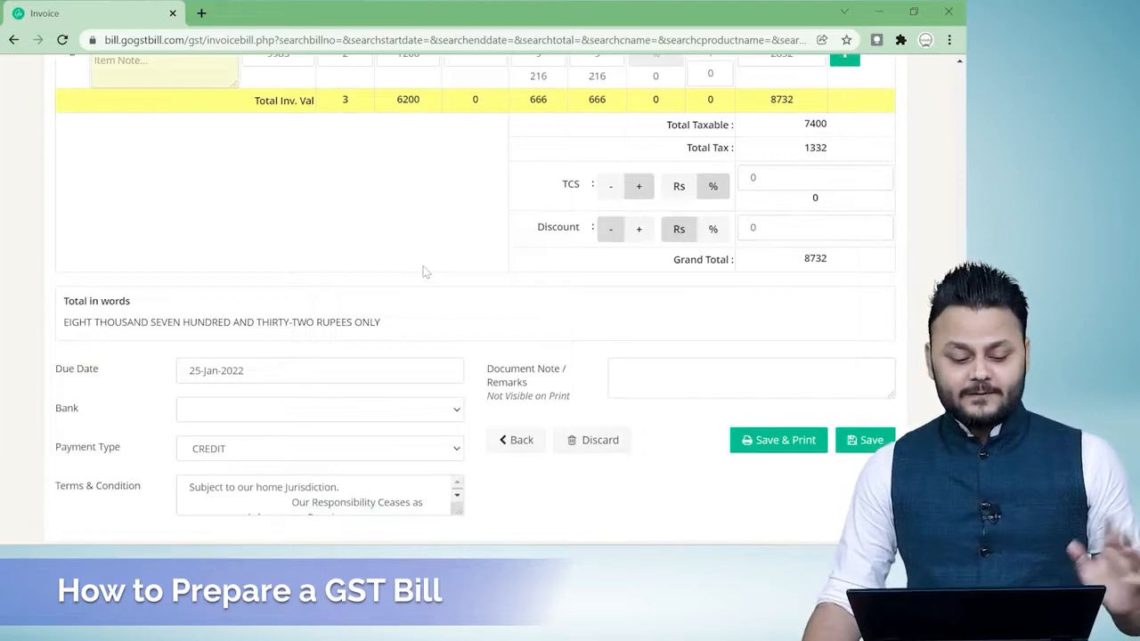
pyautogui.scroll(-1, 425, 270)
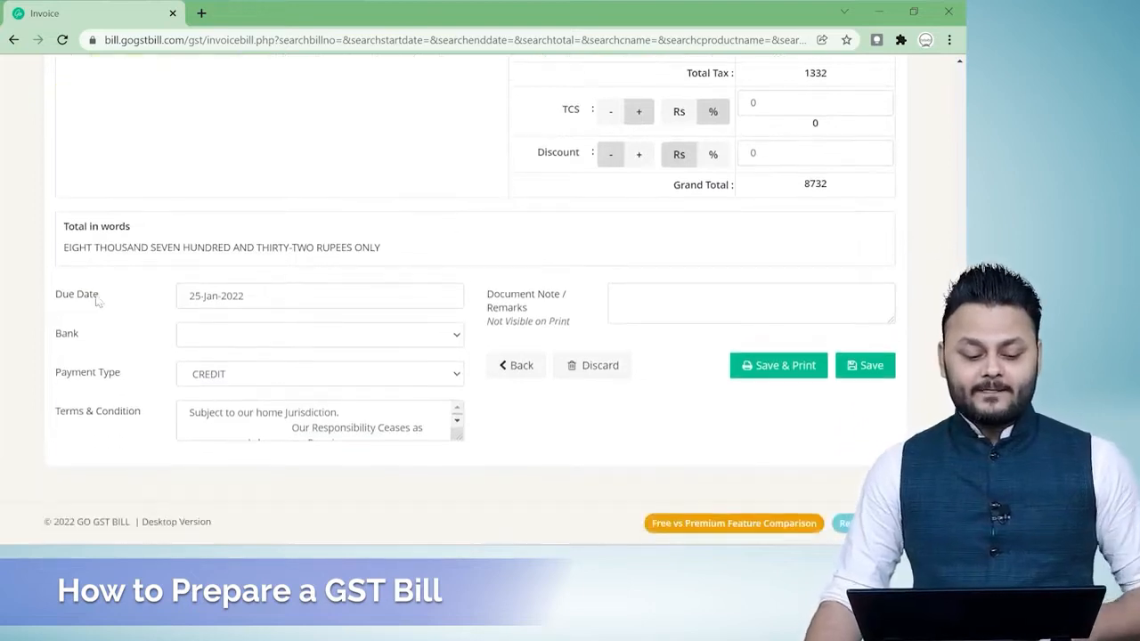
pyautogui.click(210, 338)
pyautogui.click(252, 341)
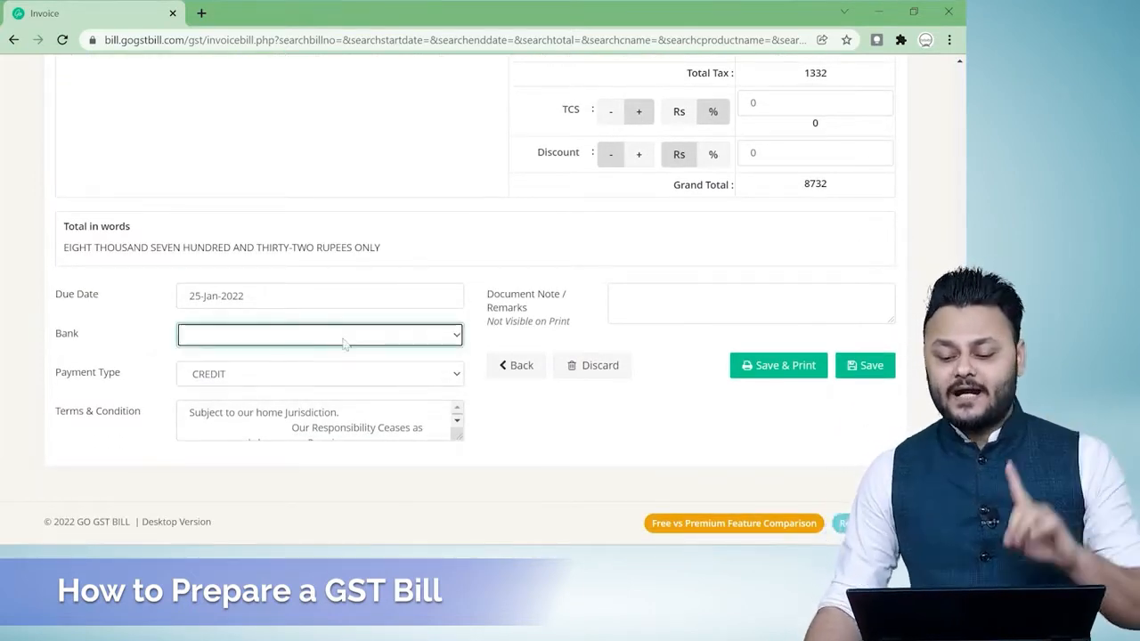
pyautogui.click(877, 374)
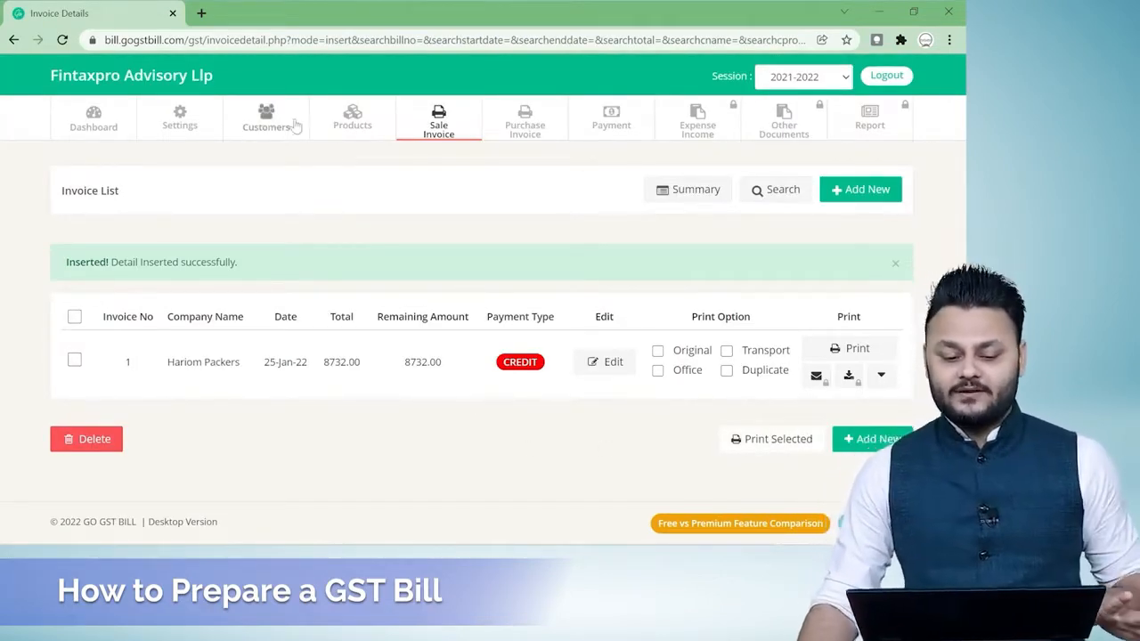
# Open the invoice options in the settings and expand the Bank Options section.
pyautogui.click(180, 119)
pyautogui.click(175, 222)
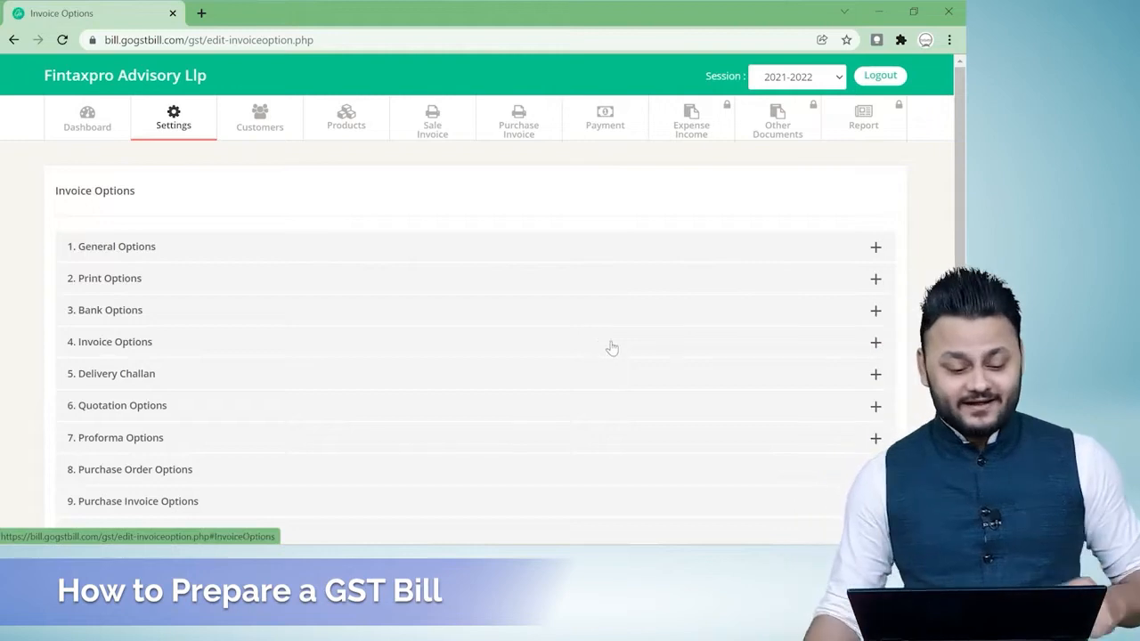
pyautogui.scroll(-1, 613, 349)
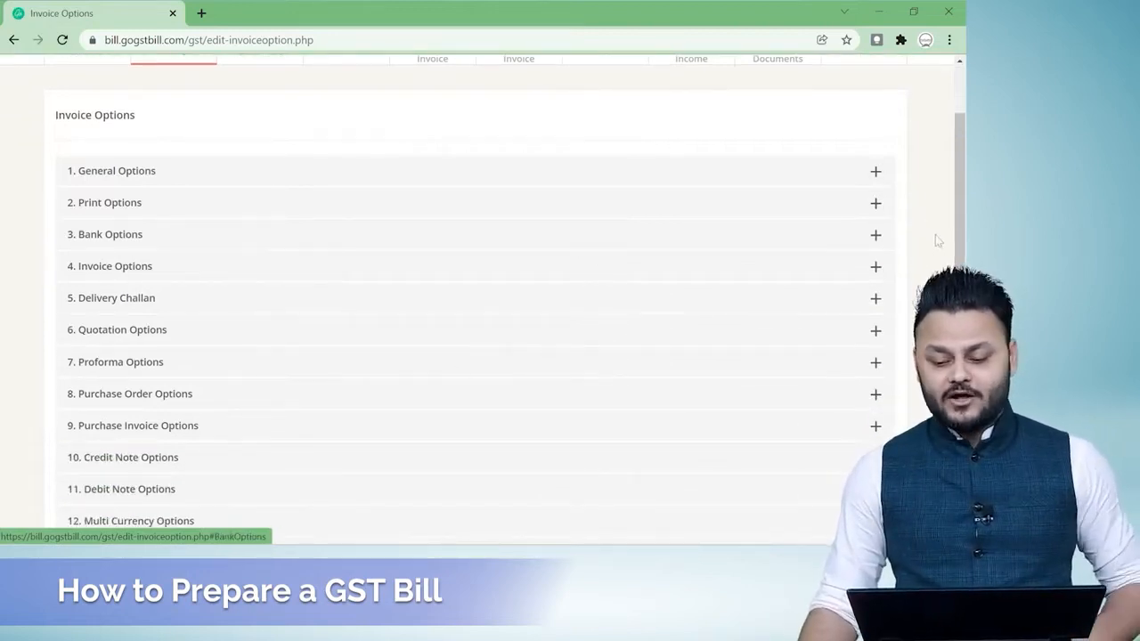
pyautogui.click(872, 236)
pyautogui.scroll(-4, 618, 335)
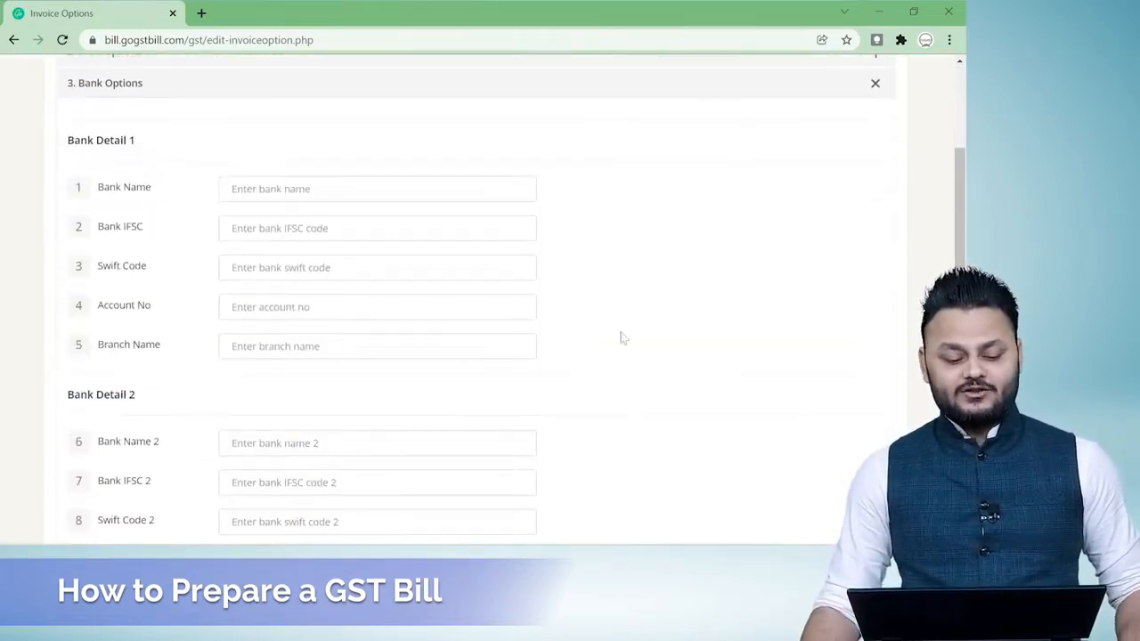
pyautogui.scroll(1, 644, 338)
pyautogui.scroll(1, 650, 340)
# Copy the bank name HDFC from Sheet1 in Excel and paste it as the Bank Detail 1 name in the browser.
pyautogui.click(272, 264)
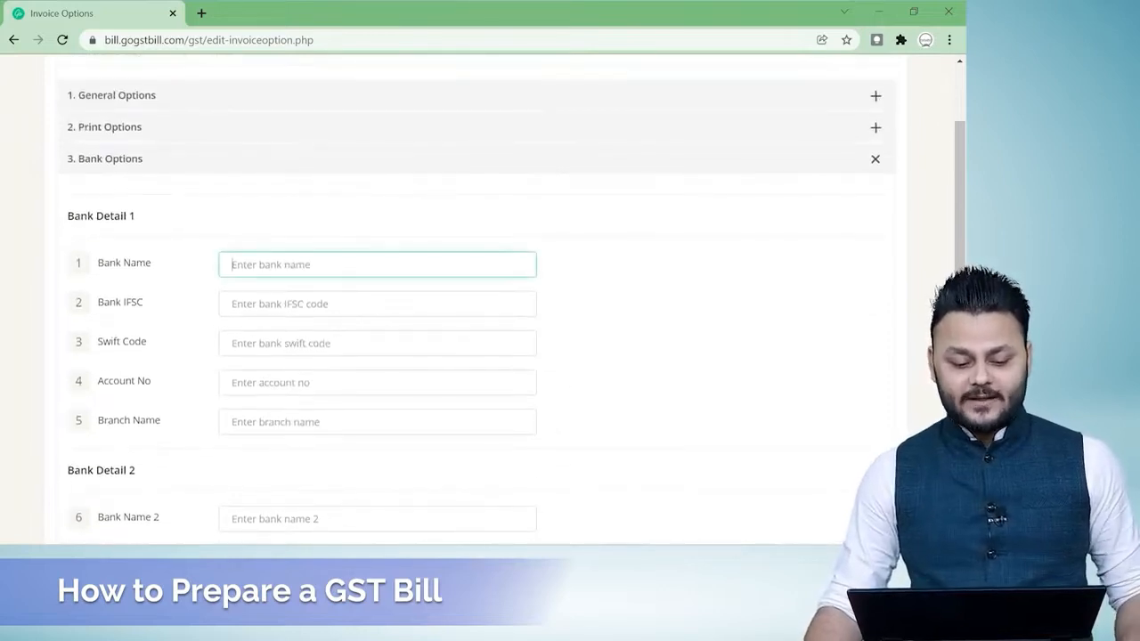
pyautogui.hotkey('alt', 'Tab')
pyautogui.click(78, 512)
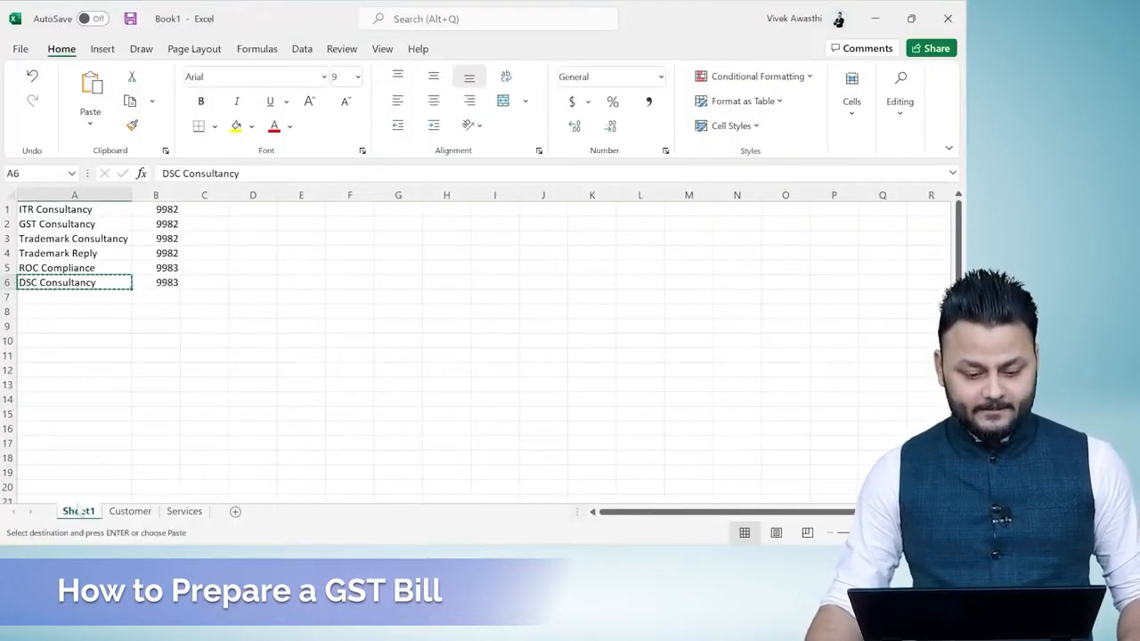
pyautogui.click(182, 211)
pyautogui.hotkey('ctrl', 'c')
pyautogui.hotkey('alt', 'Tab')
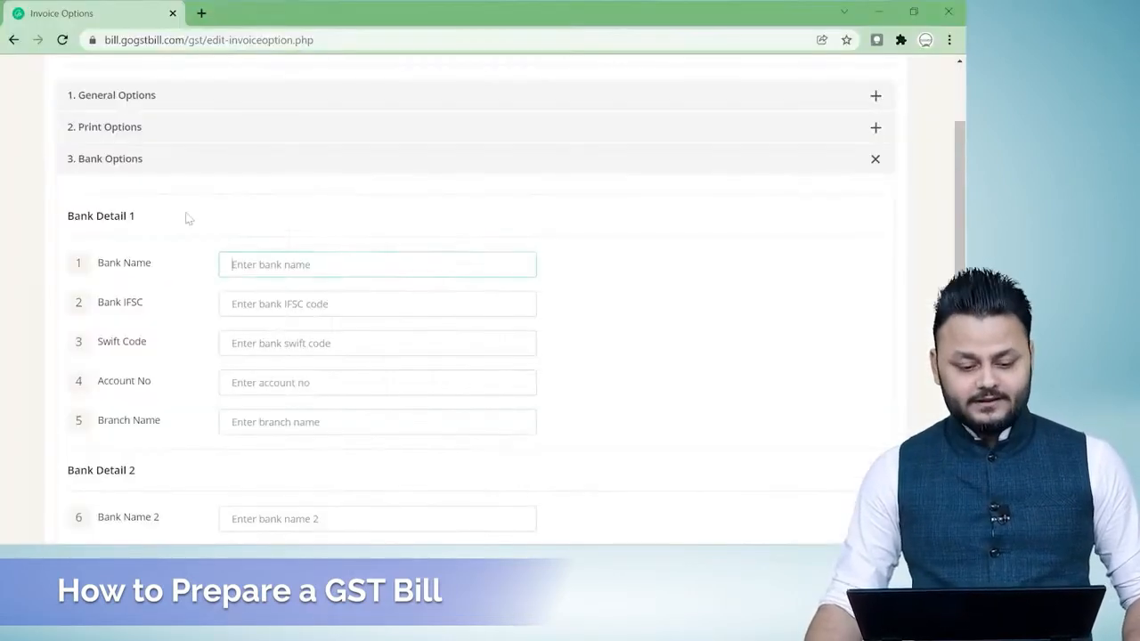
pyautogui.hotkey('ctrl', 'v')
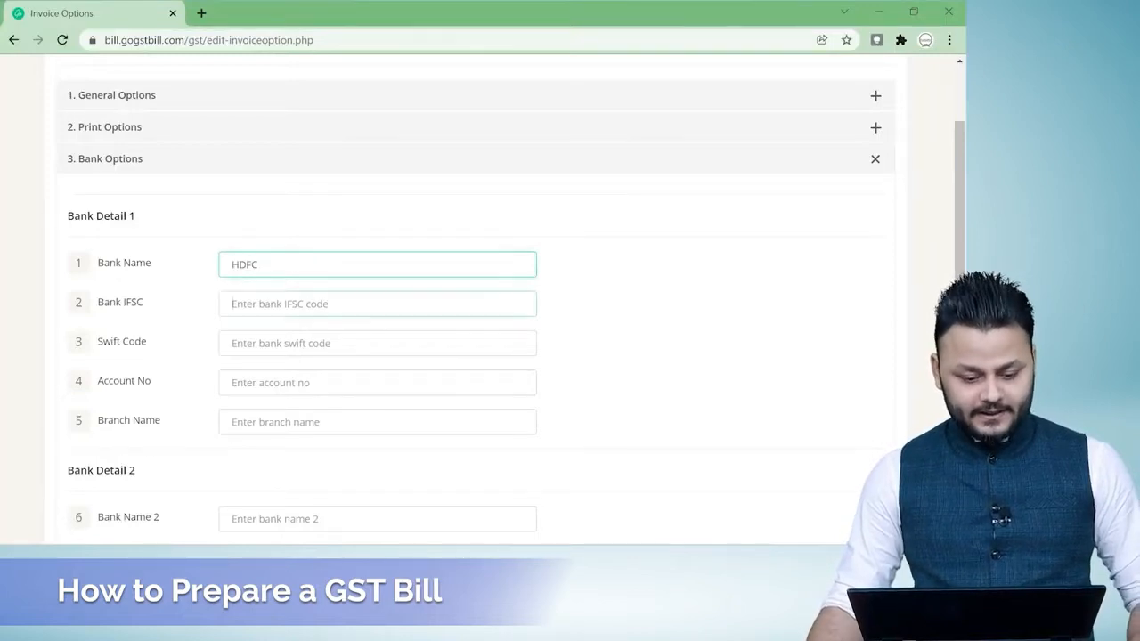
# Copy the IFSC code HDFC000003 from Excel and paste it into Bank Detail 1 in the browser.
pyautogui.press('Tab')
pyautogui.hotkey('alt', 'Tab')
pyautogui.click(202, 239)
pyautogui.hotkey('ctrl', 'c')
pyautogui.hotkey('alt', 'Tab')
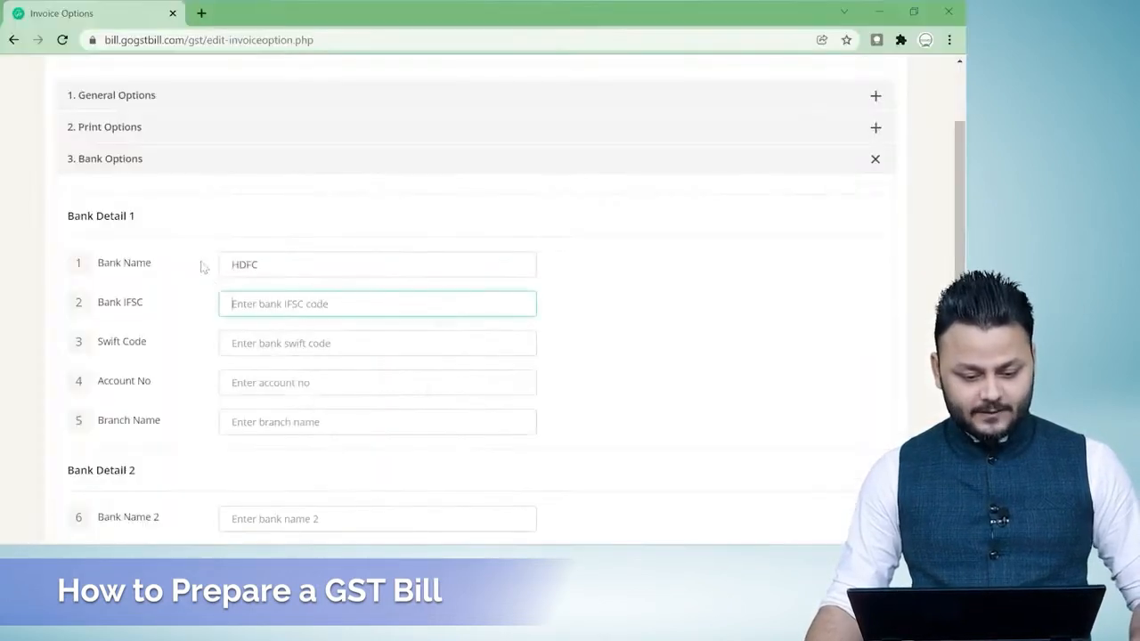
pyautogui.hotkey('ctrl', 'v')
# Leave the Swift code empty and copy the bank account number from Excel into Bank Detail 1 in the browser.
pyautogui.press('Tab')
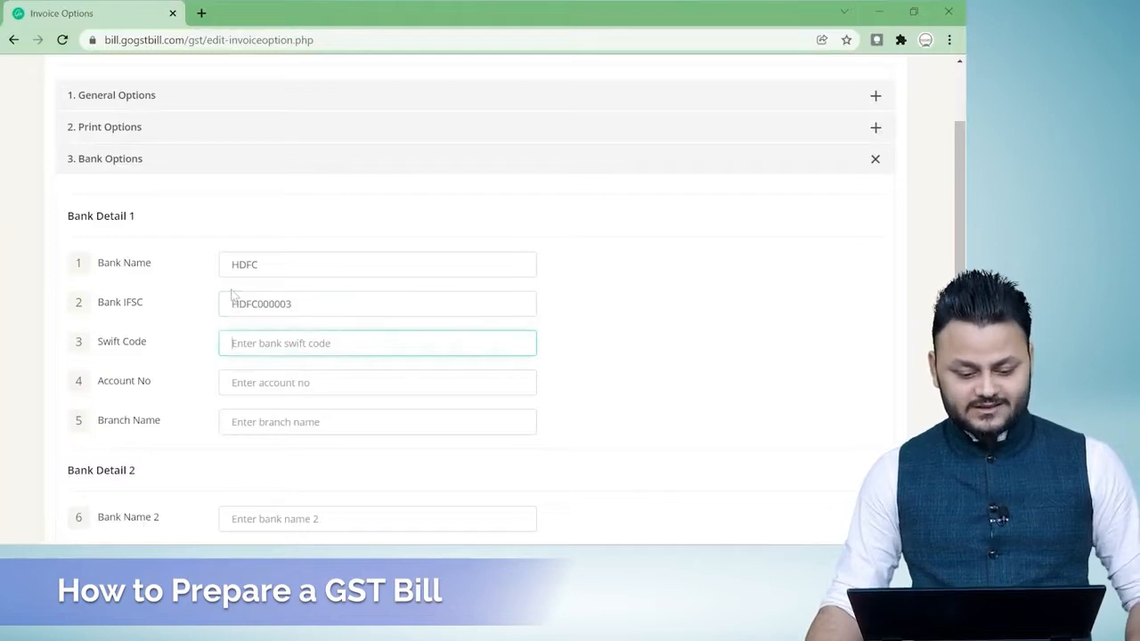
pyautogui.press('Tab')
pyautogui.hotkey('alt', 'Tab')
pyautogui.click(201, 226)
pyautogui.hotkey('ctrl', 'c')
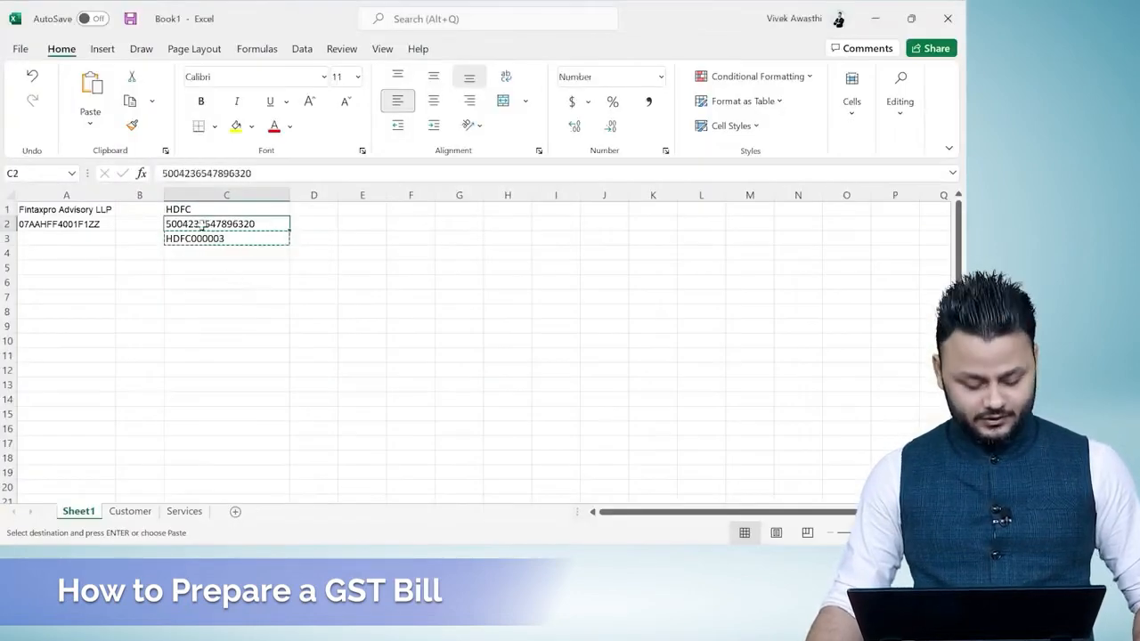
pyautogui.hotkey('alt', 'Tab')
pyautogui.hotkey('ctrl', 'v')
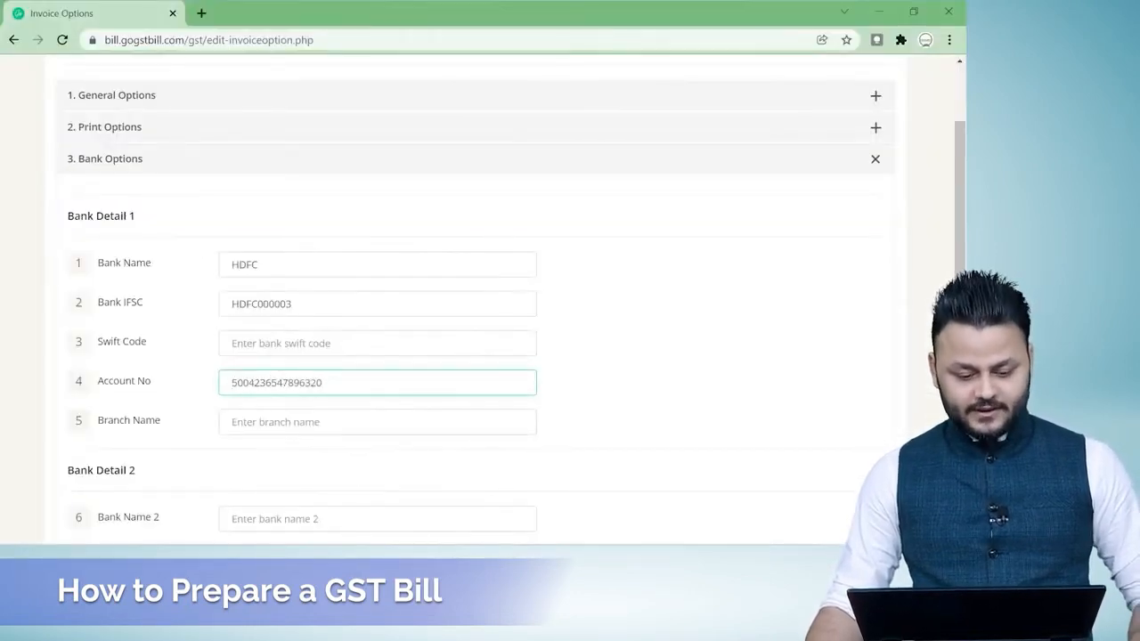
# Set the Bank Detail 1 branch name to KG marg and save the invoice options.
pyautogui.press('Tab')
pyautogui.write('KG marg')
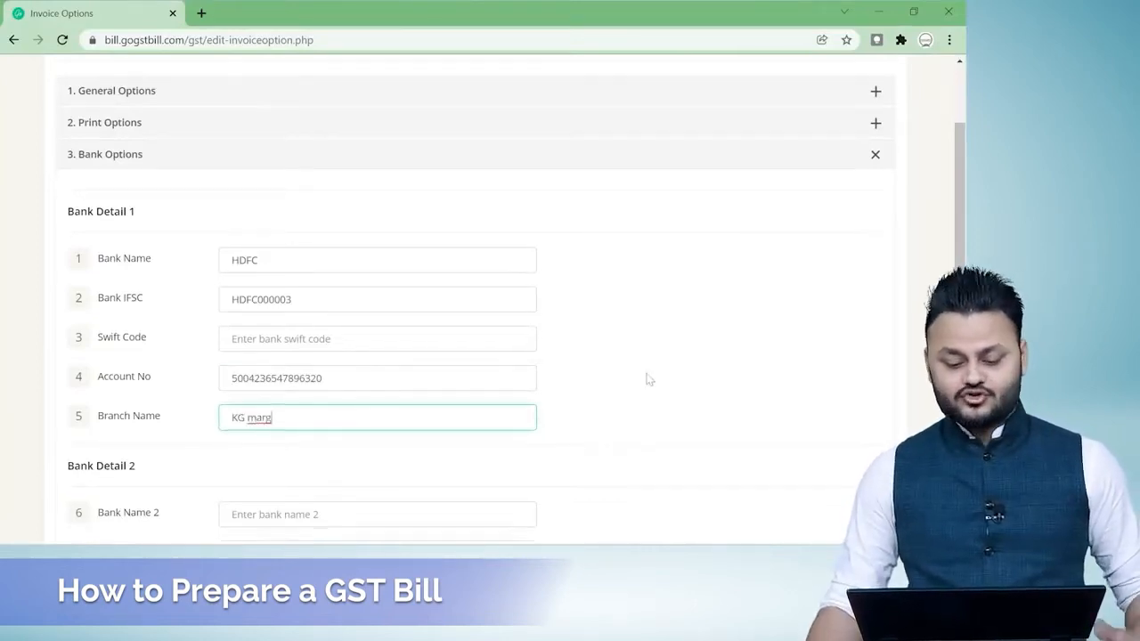
pyautogui.scroll(-7, 648, 380)
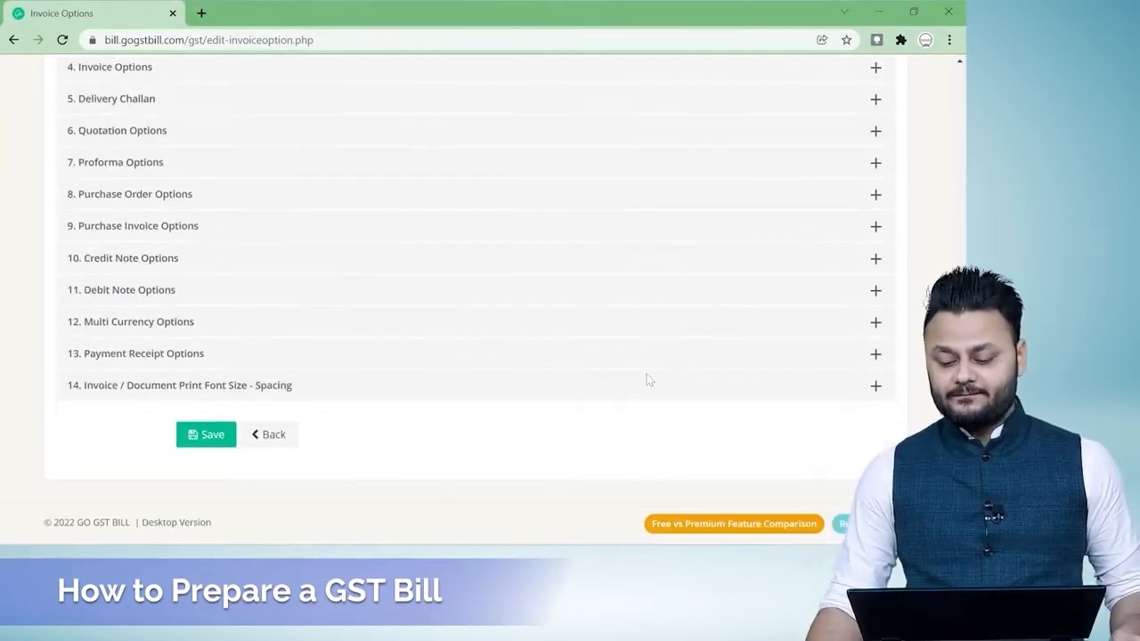
pyautogui.click(198, 437)
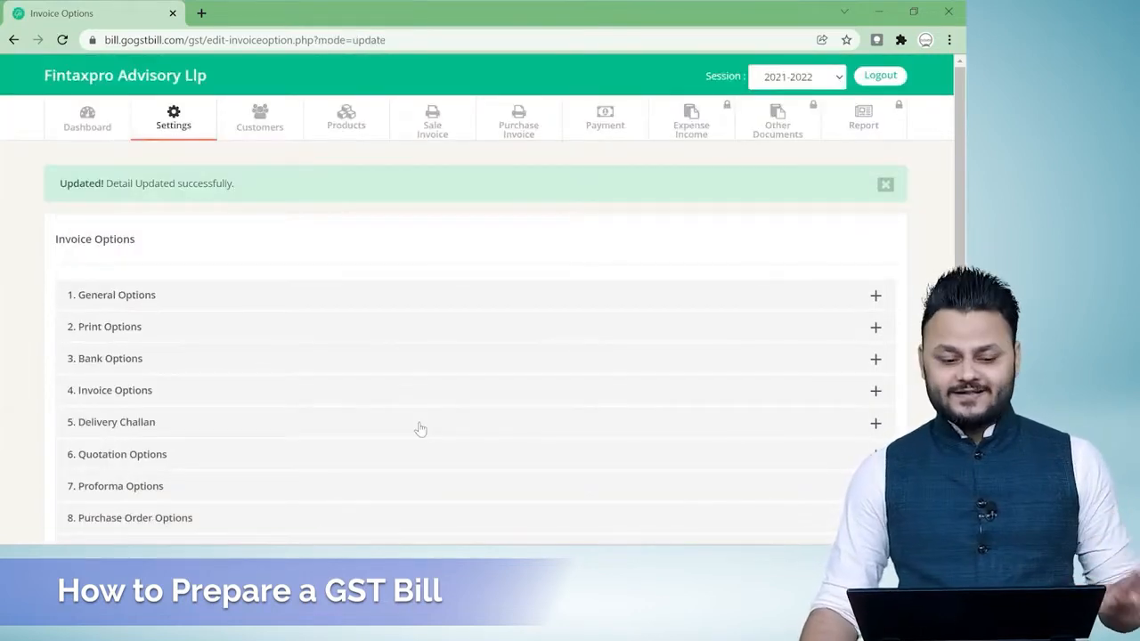
# Open the Hariom Packers sale invoice for editing and keep HDFC selected as its bank.
pyautogui.click(443, 129)
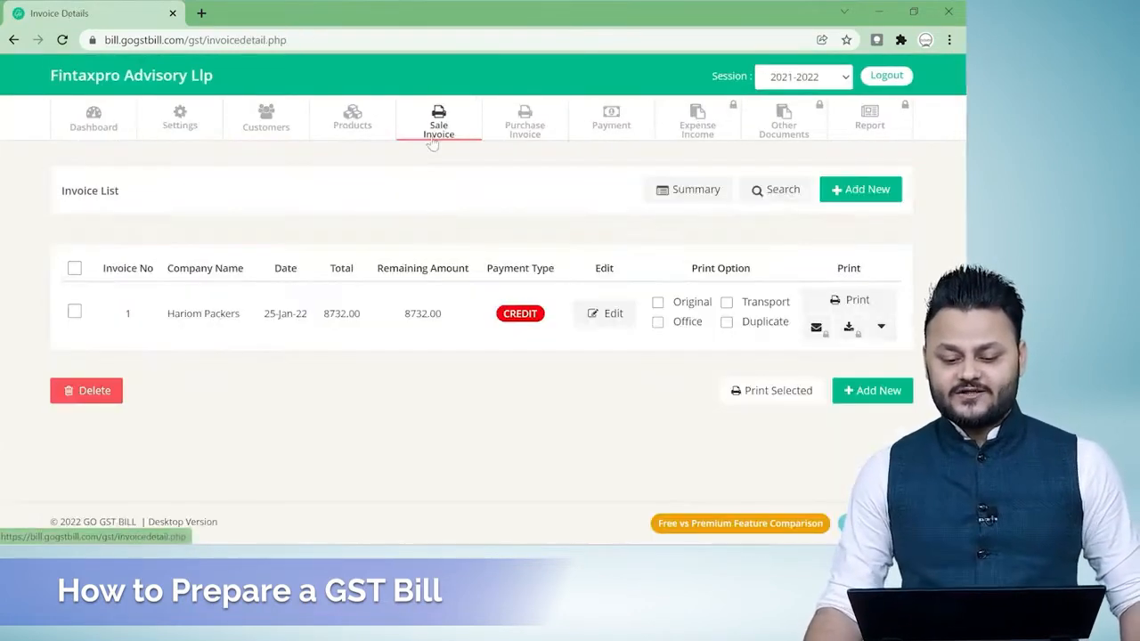
pyautogui.click(606, 314)
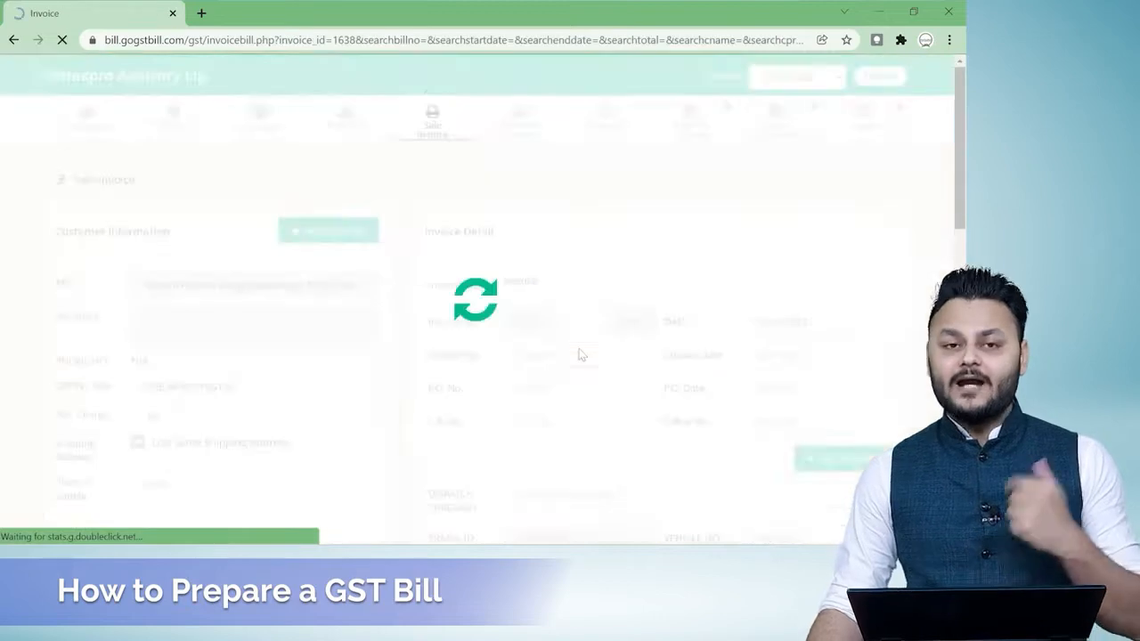
pyautogui.scroll(-3, 605, 356)
pyautogui.scroll(-6, 442, 310)
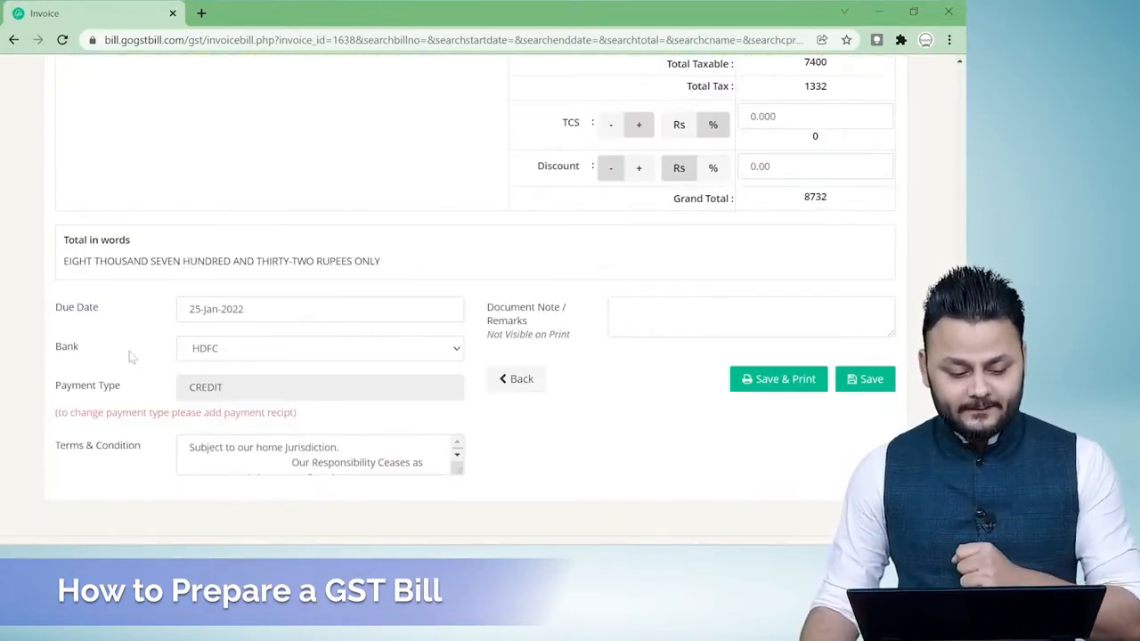
pyautogui.click(402, 347)
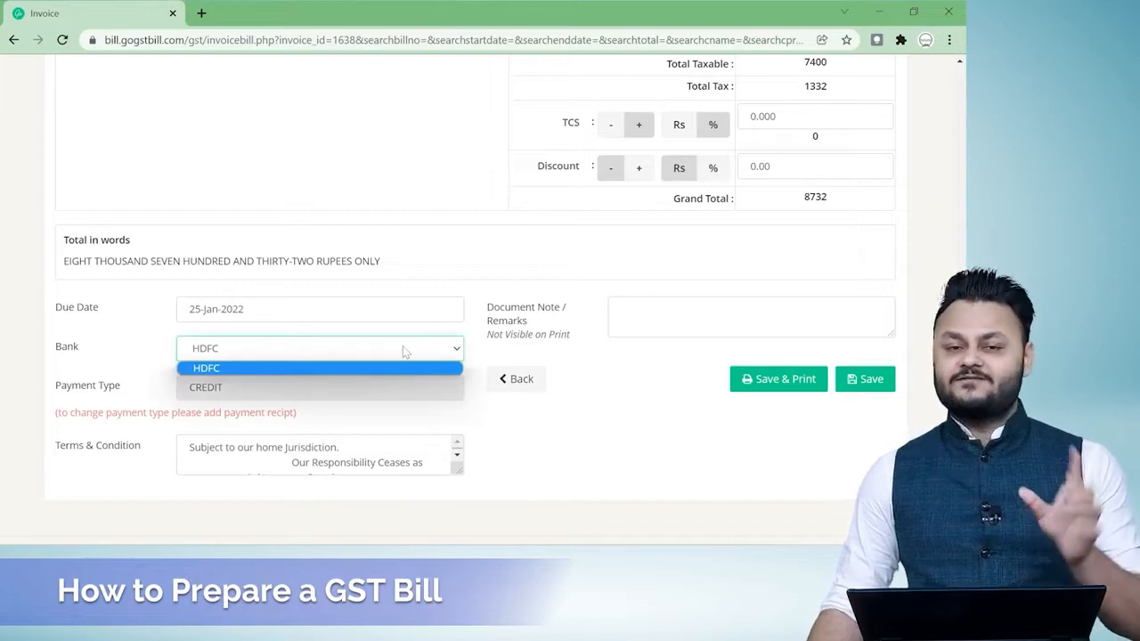
pyautogui.click(403, 348)
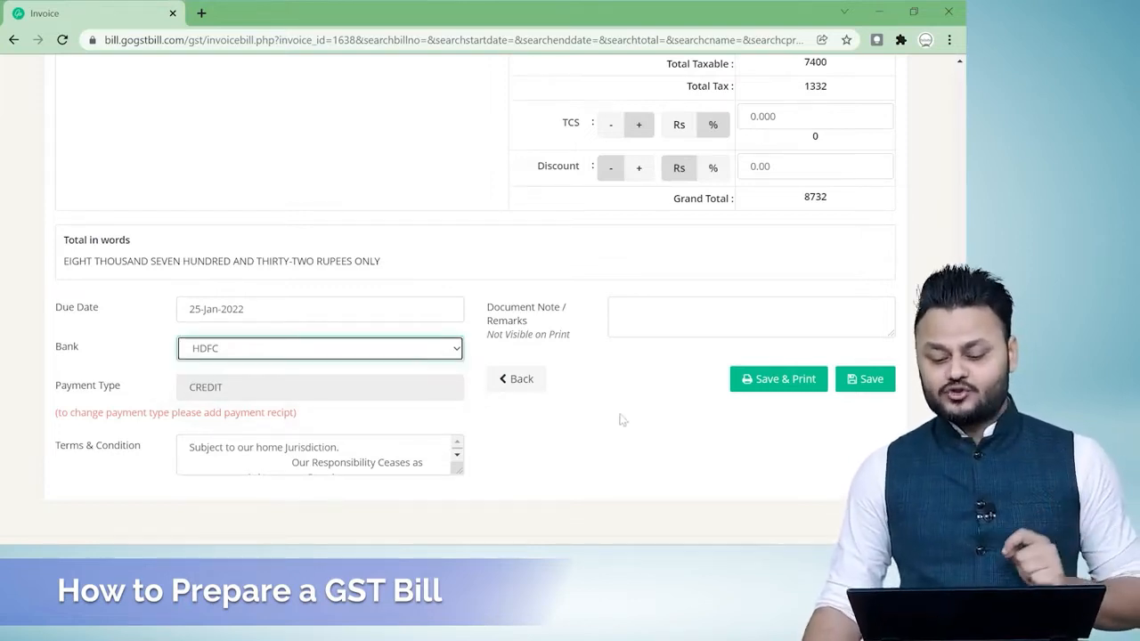
# Enter a document remark consisting of Ref and the referring person's name, and save the invoice.
pyautogui.click(668, 312)
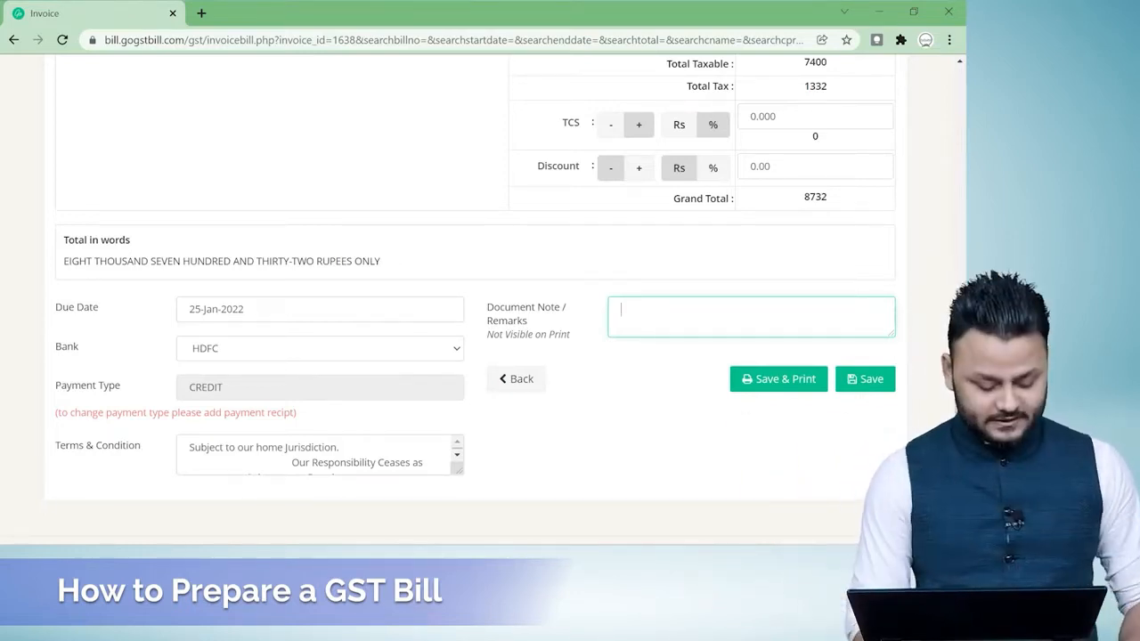
pyautogui.write('Ref Vivek')
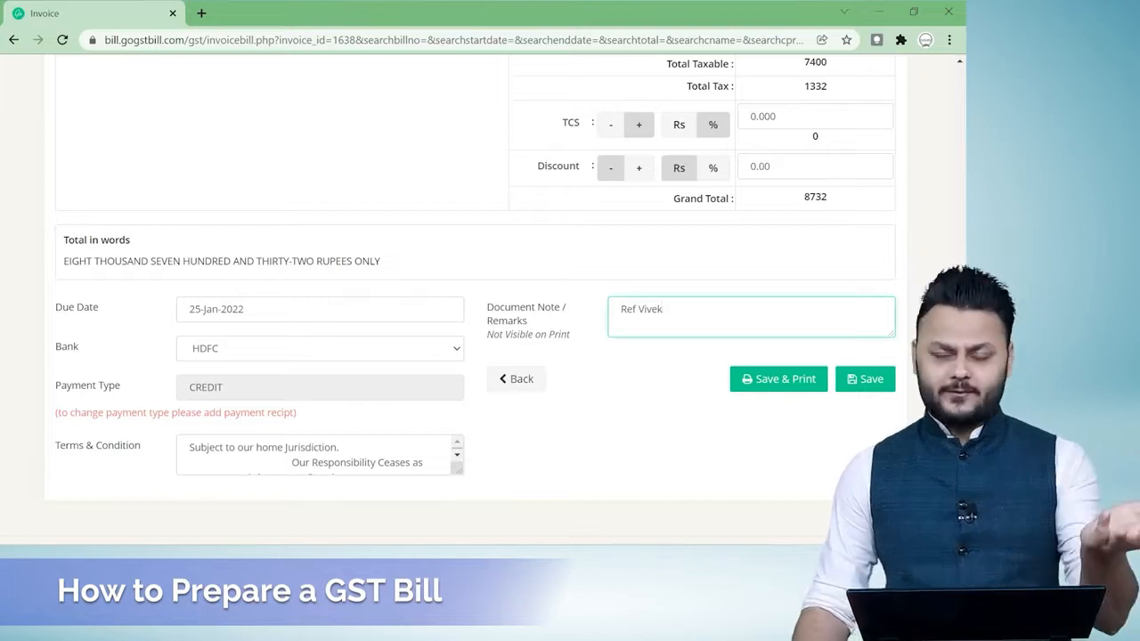
pyautogui.click(865, 378)
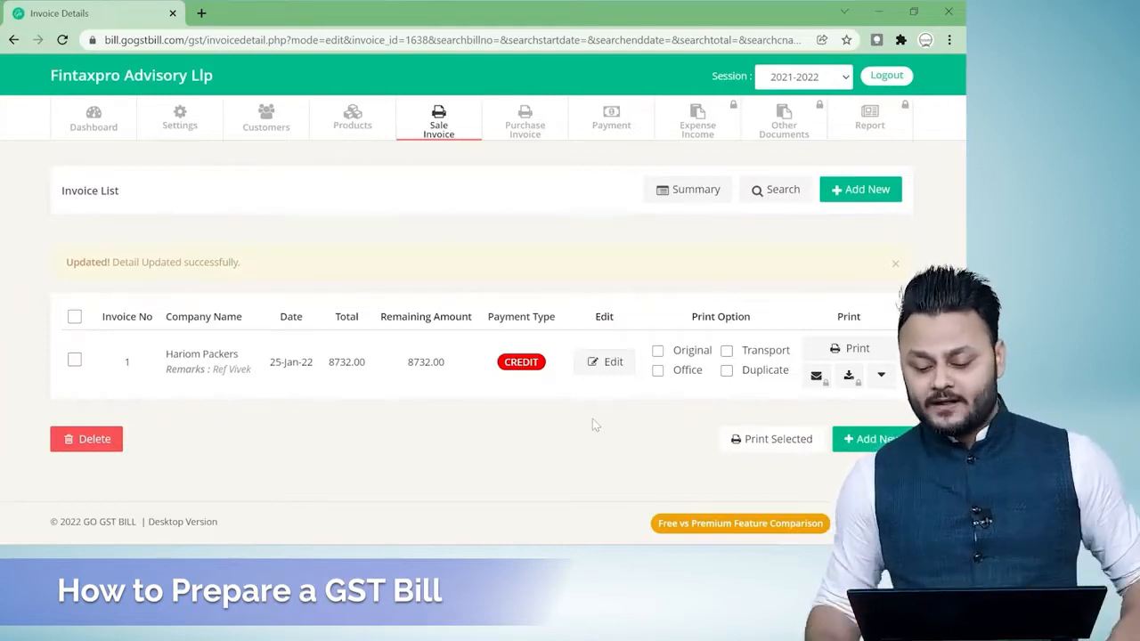
# Select only the Original copy for the Hariom Packers invoice and open its print view.
pyautogui.click(882, 382)
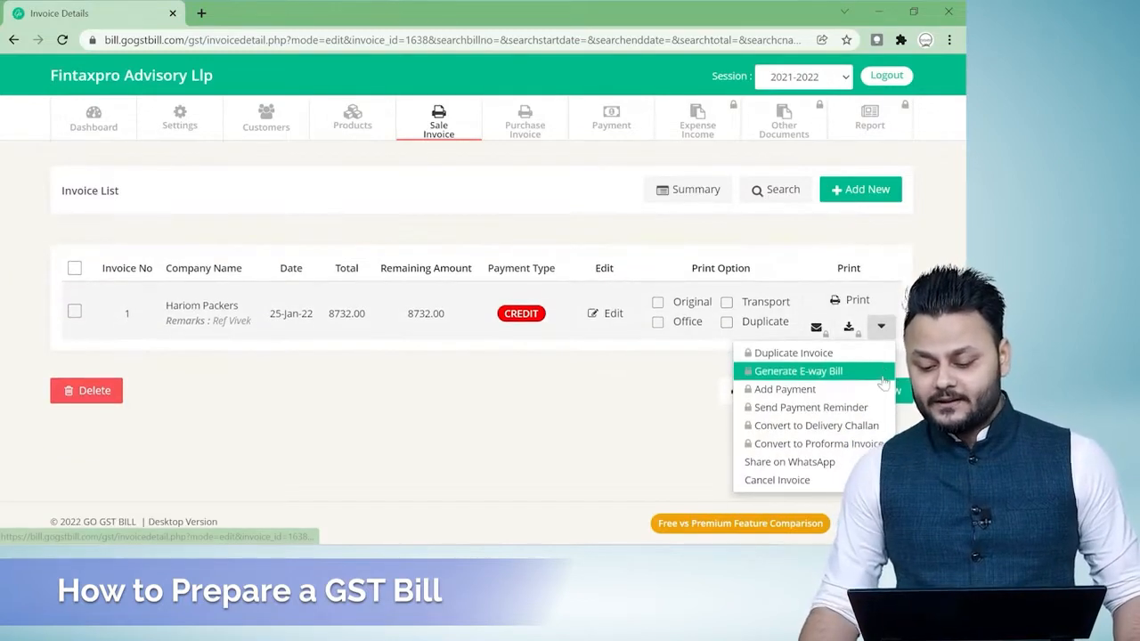
pyautogui.click(881, 328)
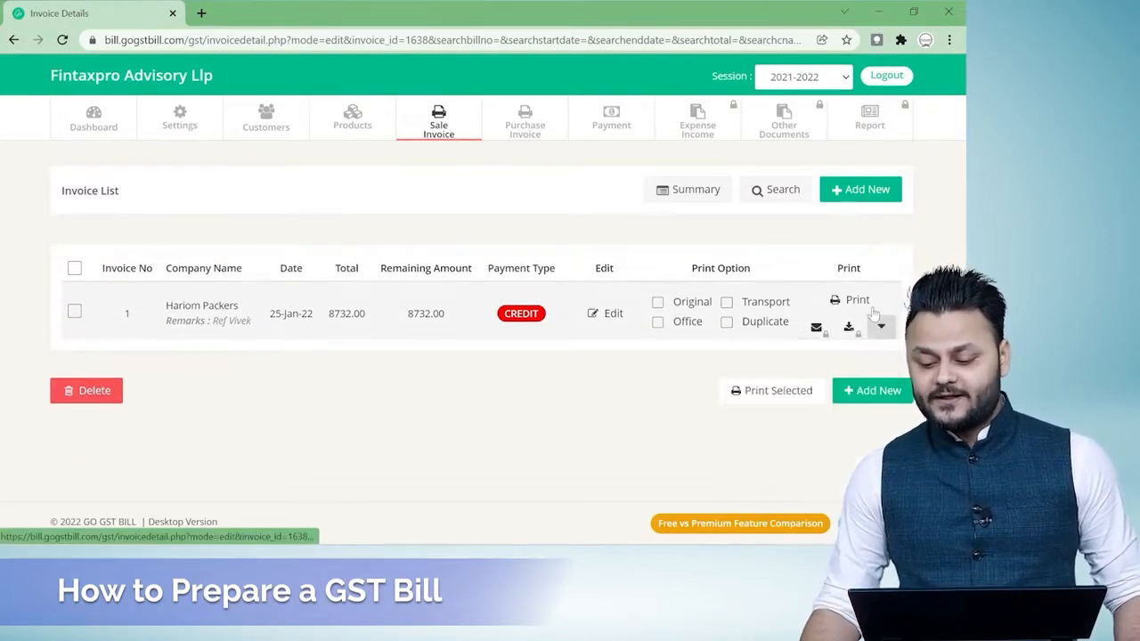
pyautogui.click(657, 303)
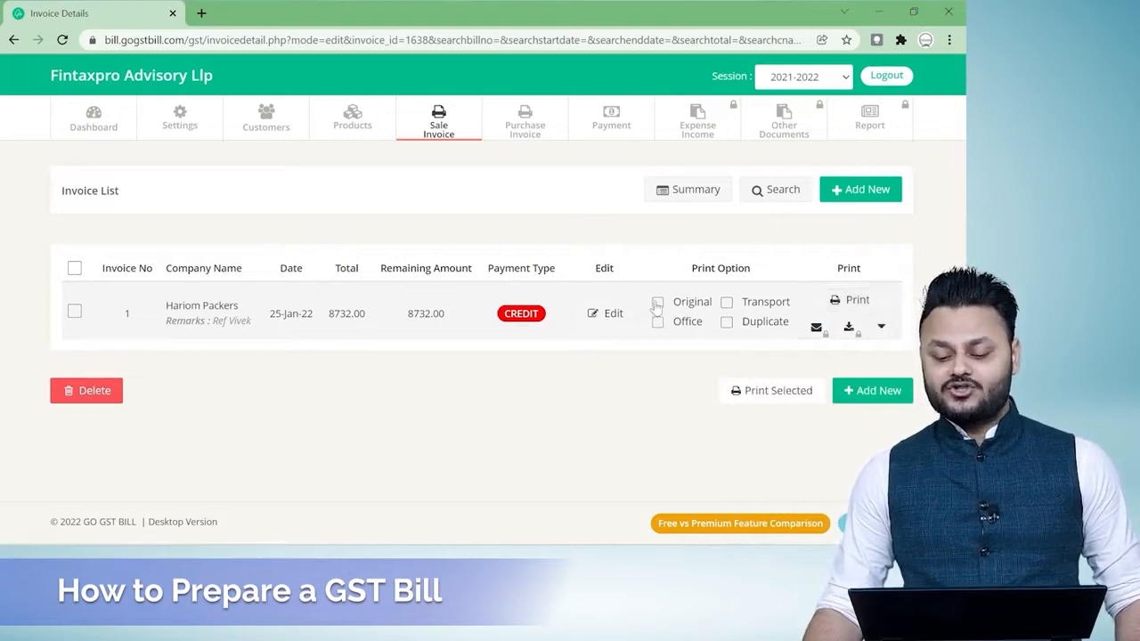
pyautogui.click(855, 301)
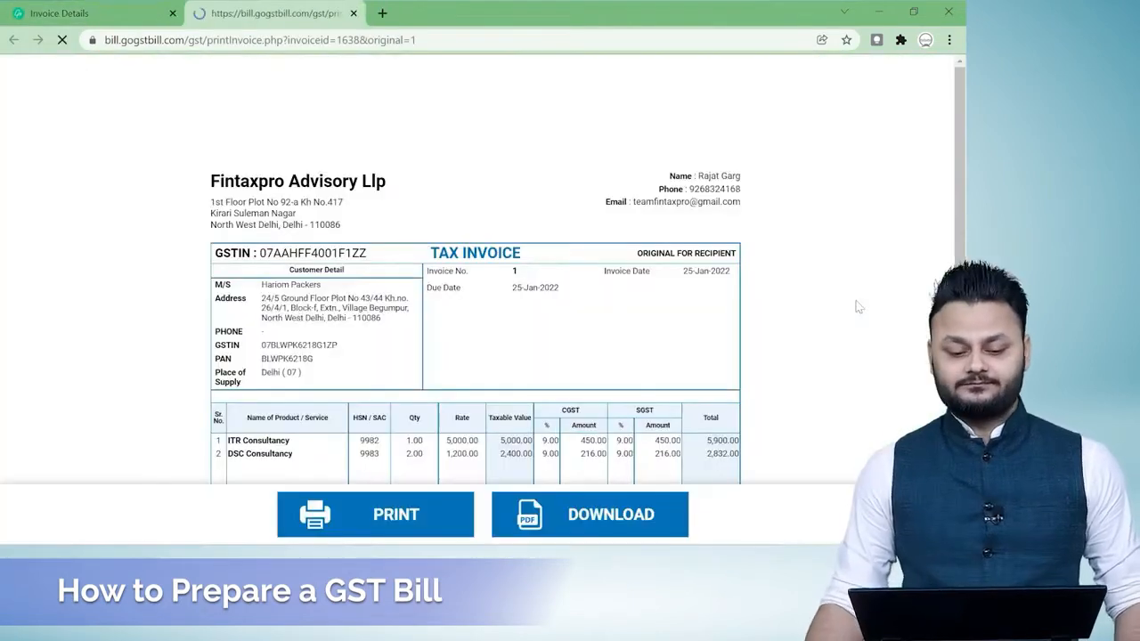
# Look over the printable tax invoice, download it as a PDF and open Invoice_1.pdf.
pyautogui.scroll(-6, 811, 309)
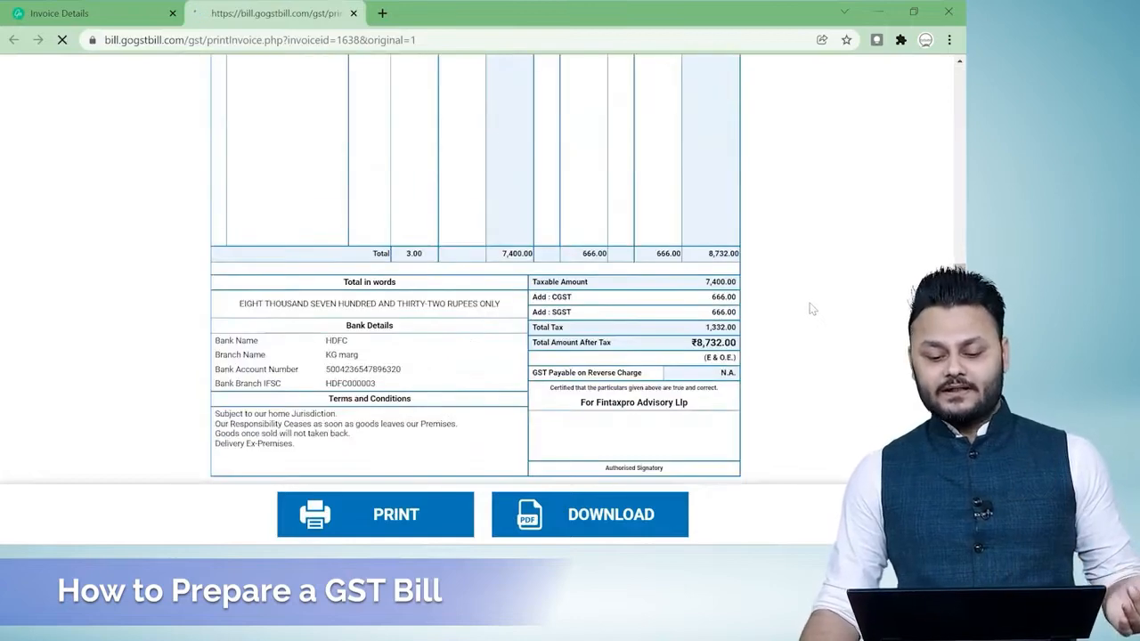
pyautogui.scroll(6, 811, 309)
pyautogui.scroll(-3, 812, 309)
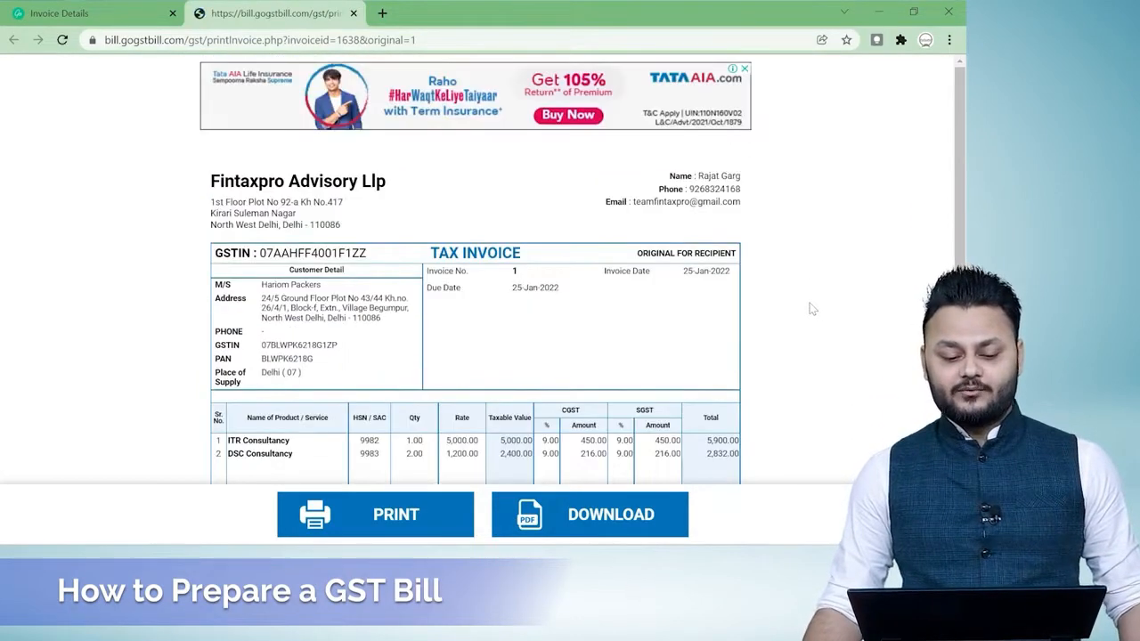
pyautogui.click(580, 521)
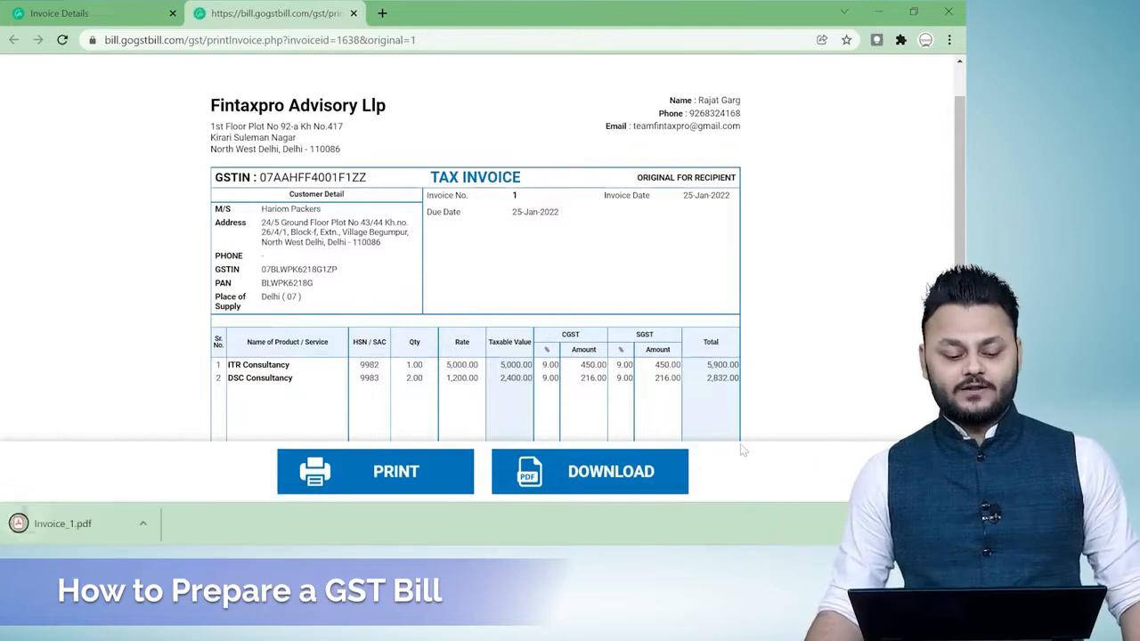
pyautogui.click(73, 520)
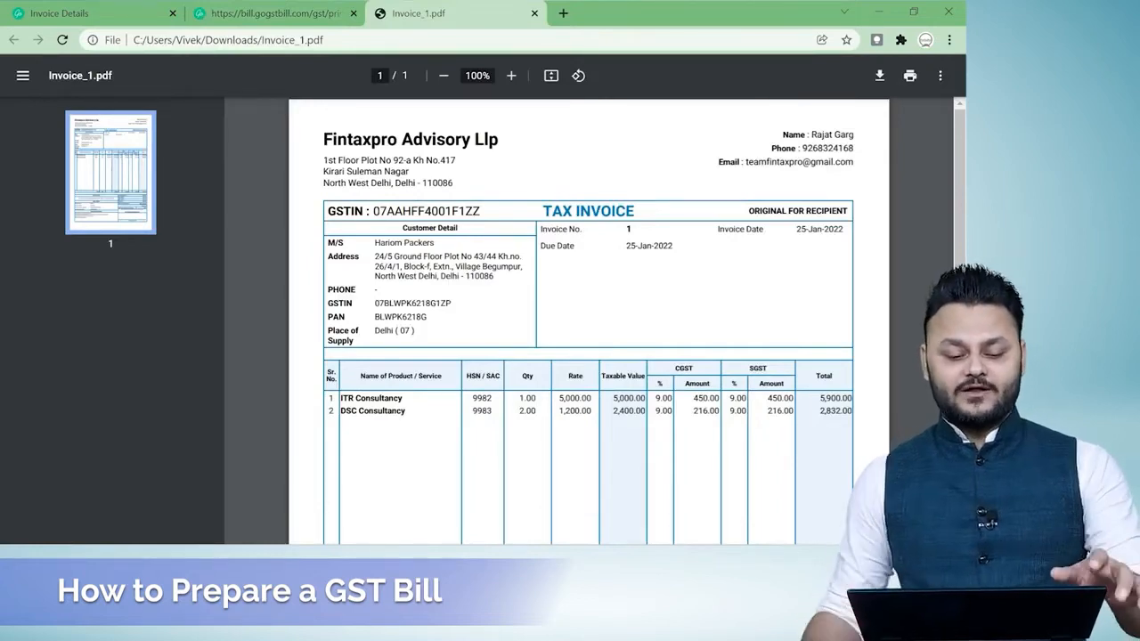
# Enlarge Invoice_1.pdf to 150% without the page thumbnails and examine the company header, customer details and item rows.
pyautogui.click(23, 76)
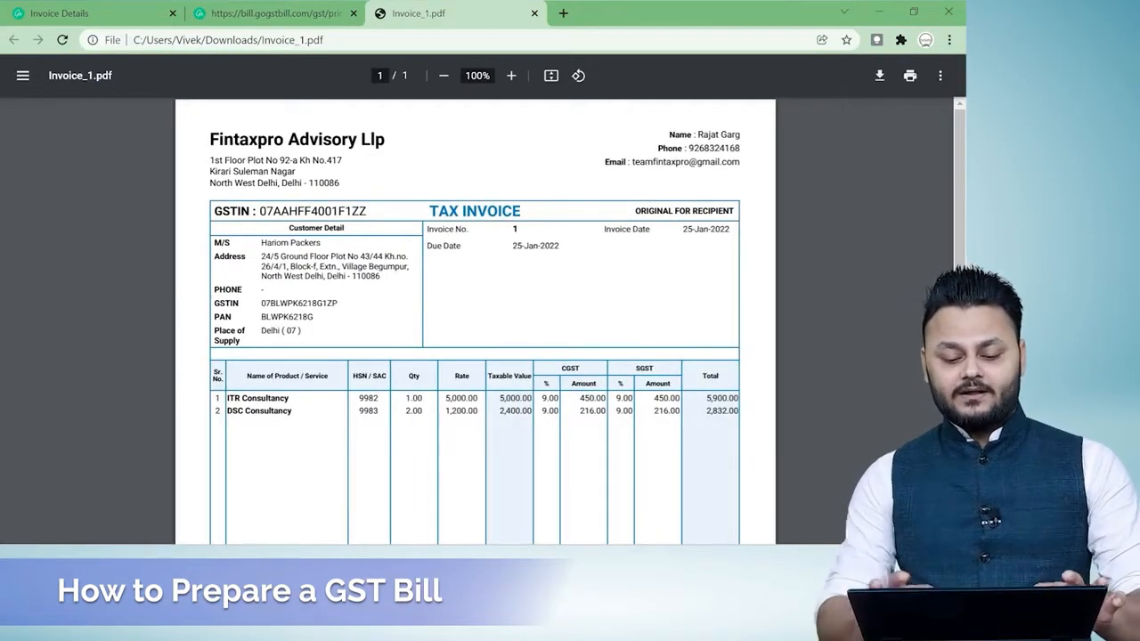
pyautogui.hotkey('ctrl', '+')
pyautogui.hotkey('ctrl', '+')
pyautogui.hotkey('ctrl', '+')
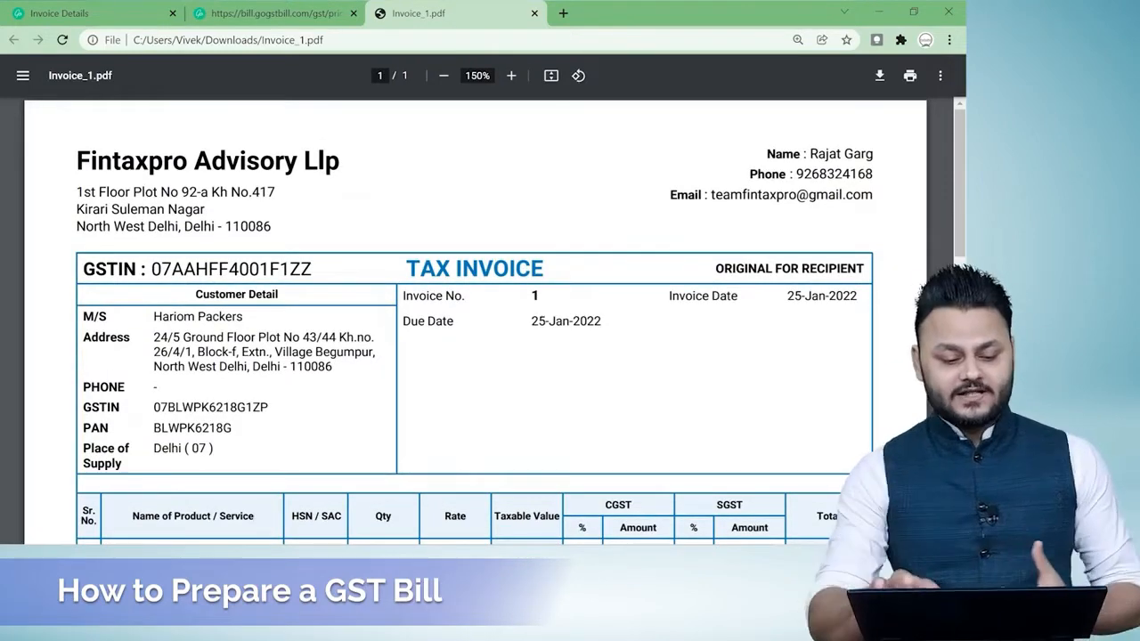
pyautogui.scroll(-1, 494, 317)
pyautogui.scroll(-1, 494, 317)
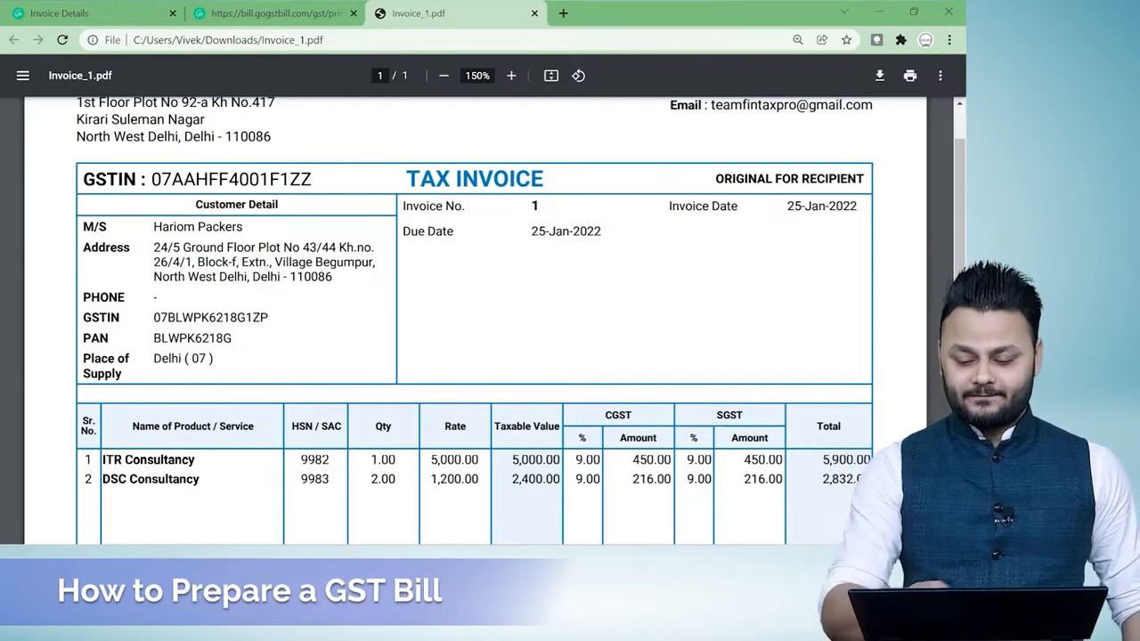
pyautogui.scroll(-1, 494, 318)
pyautogui.scroll(1, 495, 317)
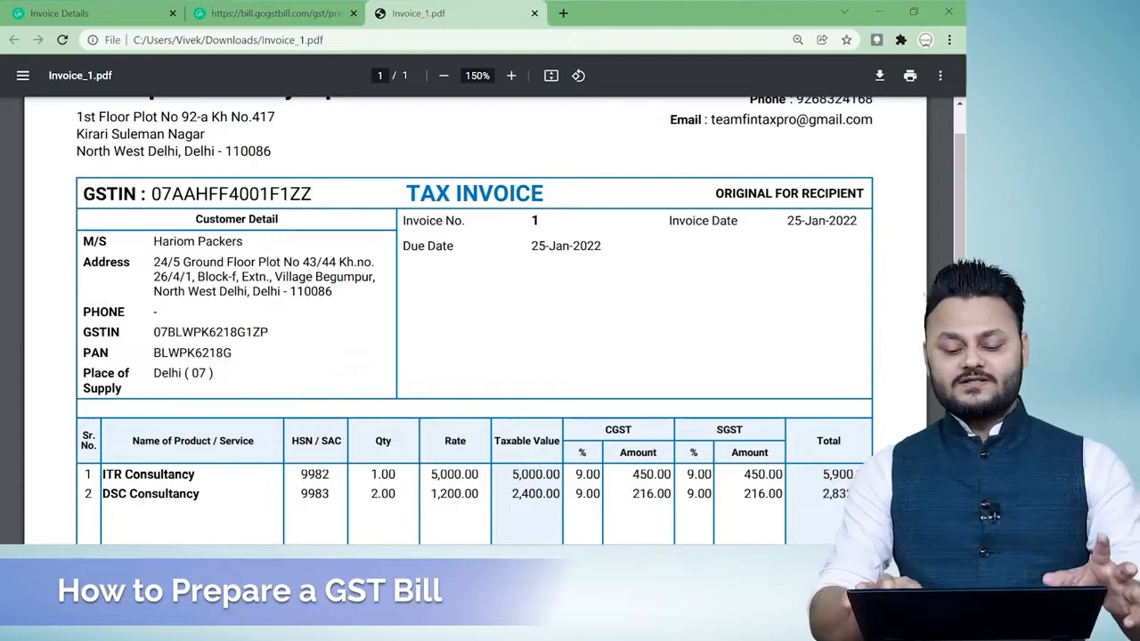
pyautogui.scroll(-1, 495, 317)
pyautogui.scroll(-5, 494, 317)
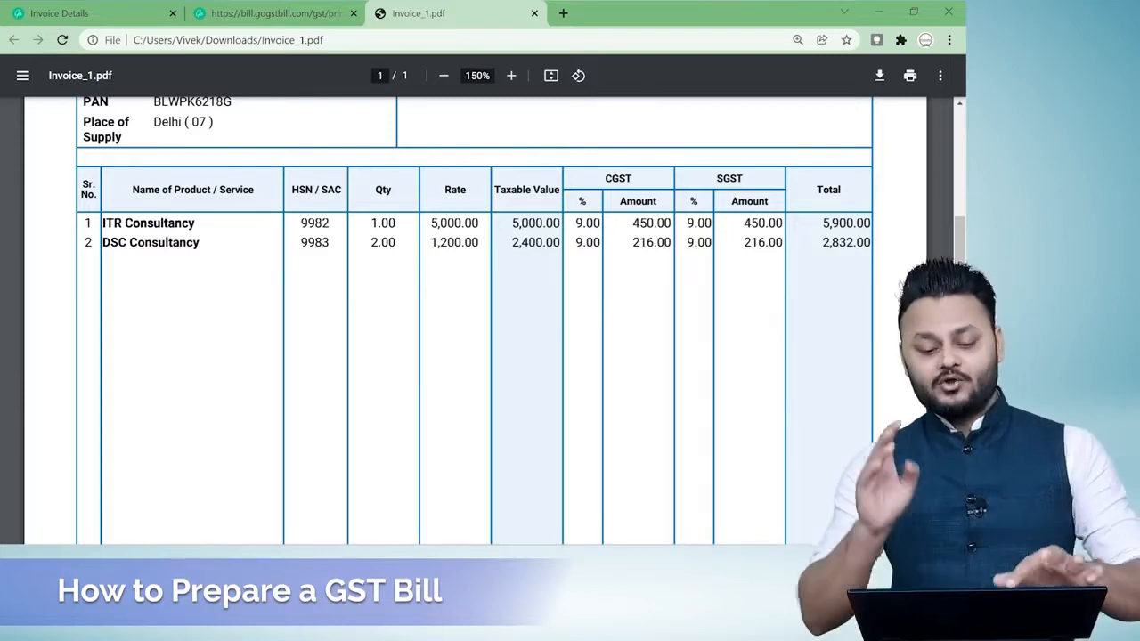
# Examine the tax totals, bank details and terms in Invoice_1.pdf, and return to the whole-invoice overview.
pyautogui.scroll(-5, 475, 320)
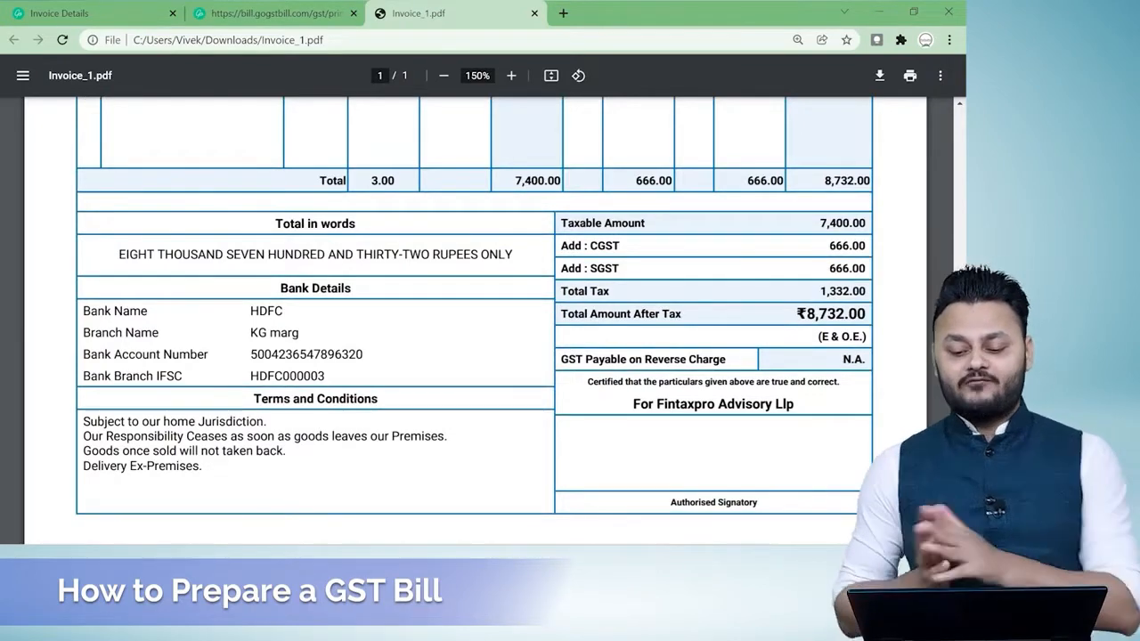
pyautogui.scroll(3, 774, 336)
pyautogui.scroll(-3, 775, 336)
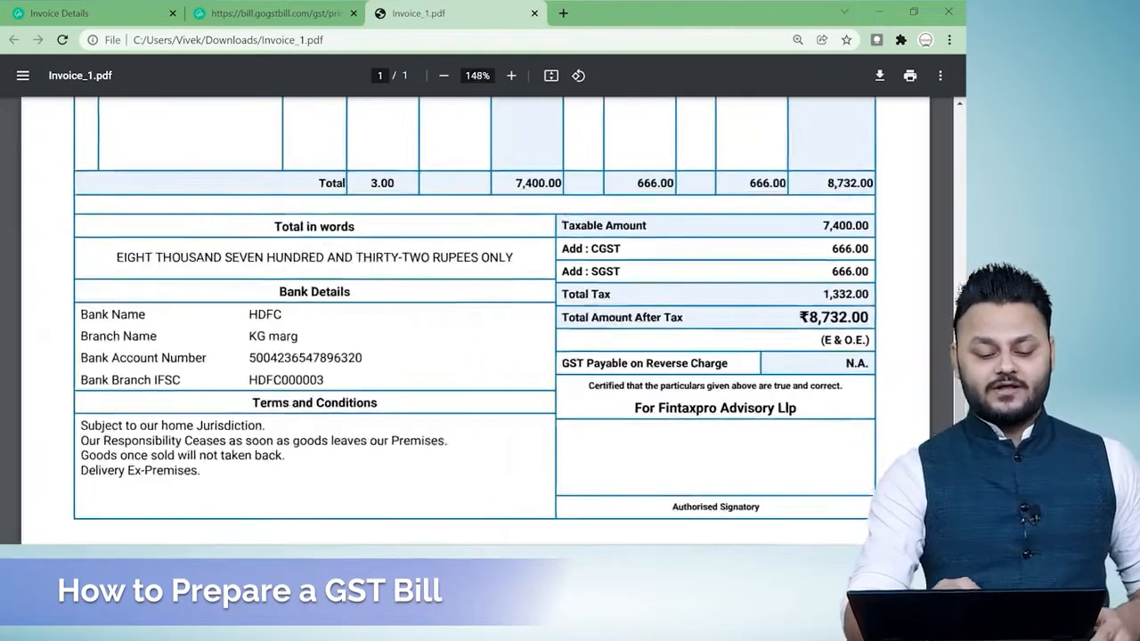
pyautogui.scroll(3, 354, 334)
pyautogui.hscroll(-1, 478, 321)
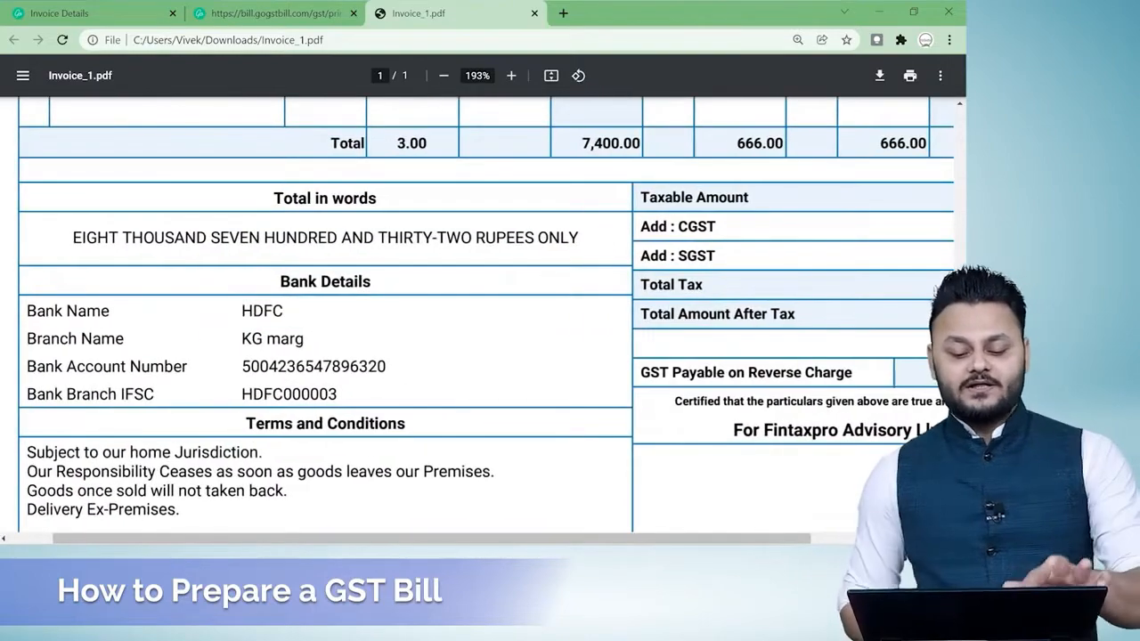
pyautogui.scroll(-1, 485, 314)
pyautogui.scroll(-5, 481, 320)
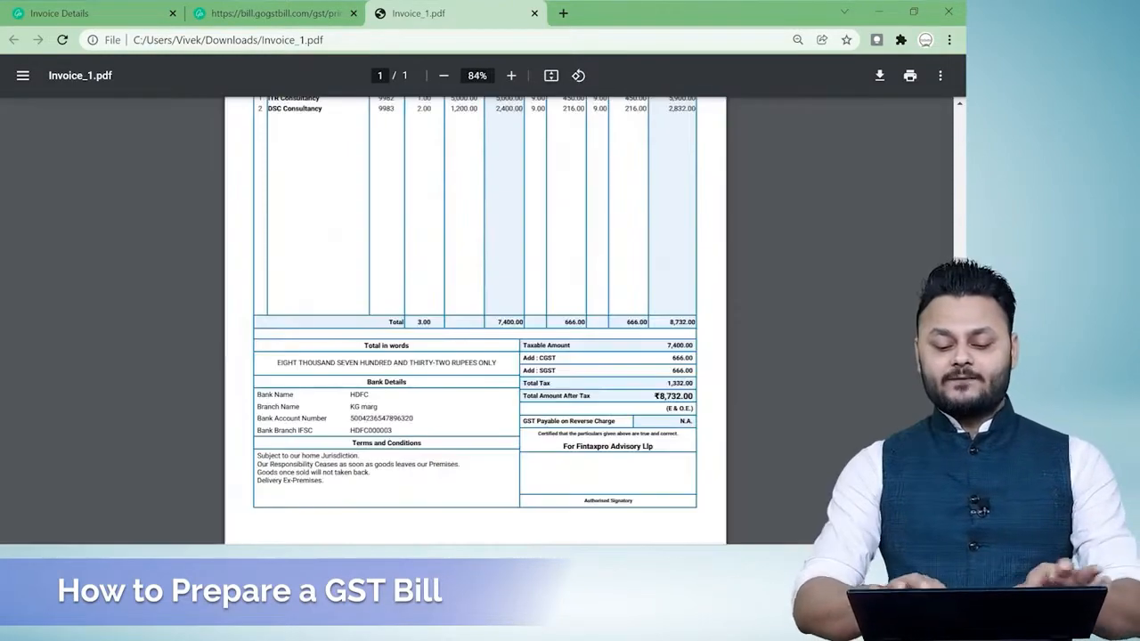
pyautogui.scroll(3, 476, 321)
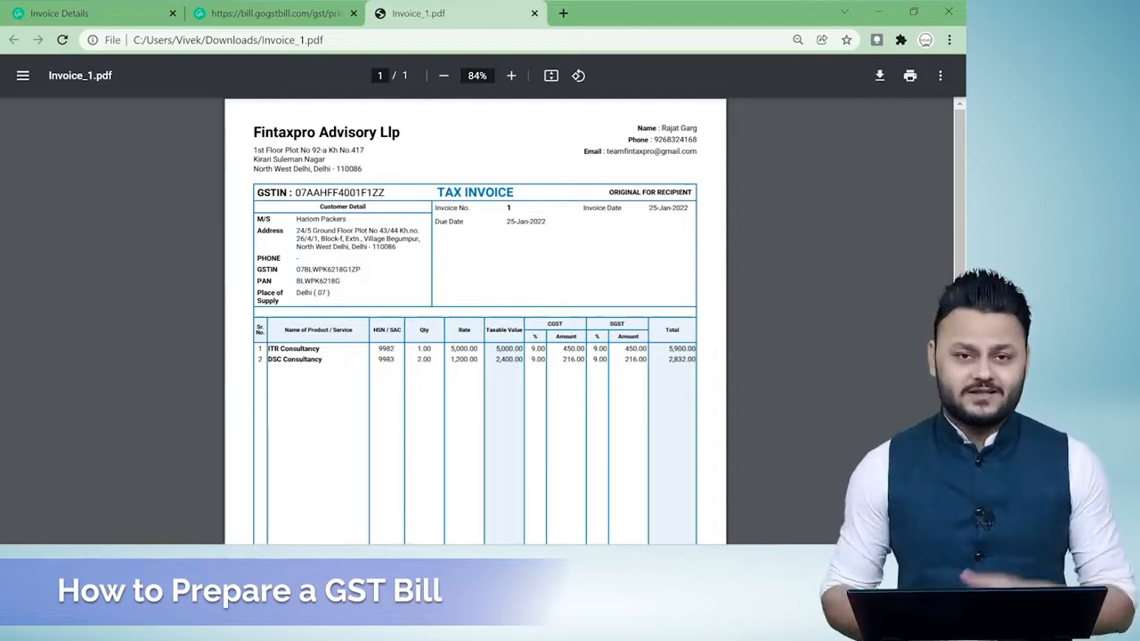
# Return to the invoice list in the first browser tab and view the customer list and purchase invoice list.
pyautogui.click(195, 8)
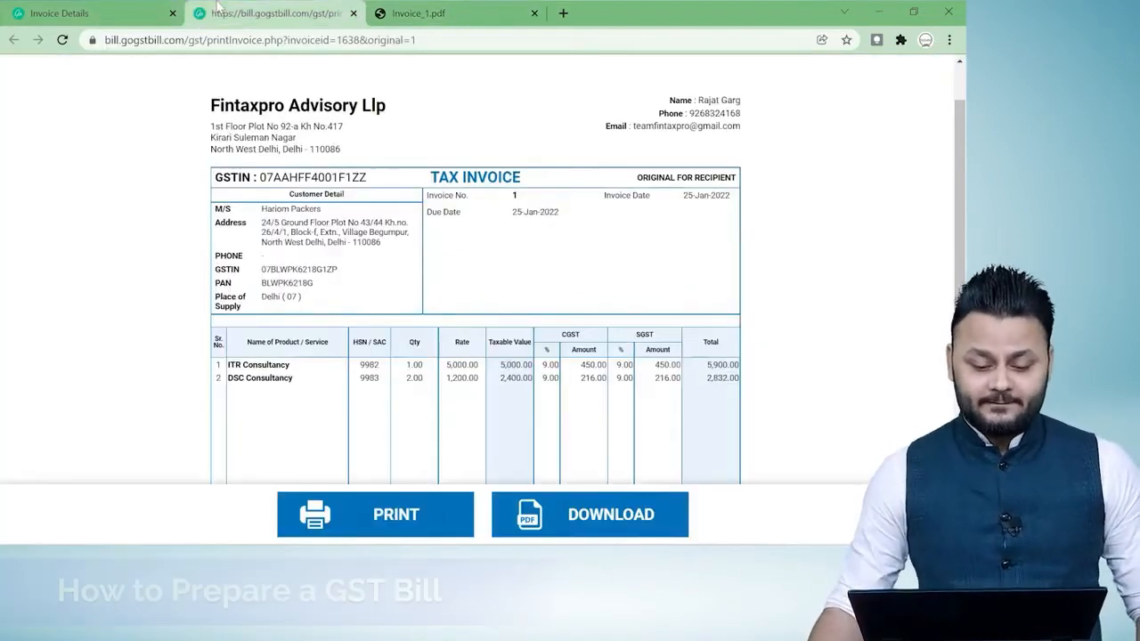
pyautogui.click(47, 11)
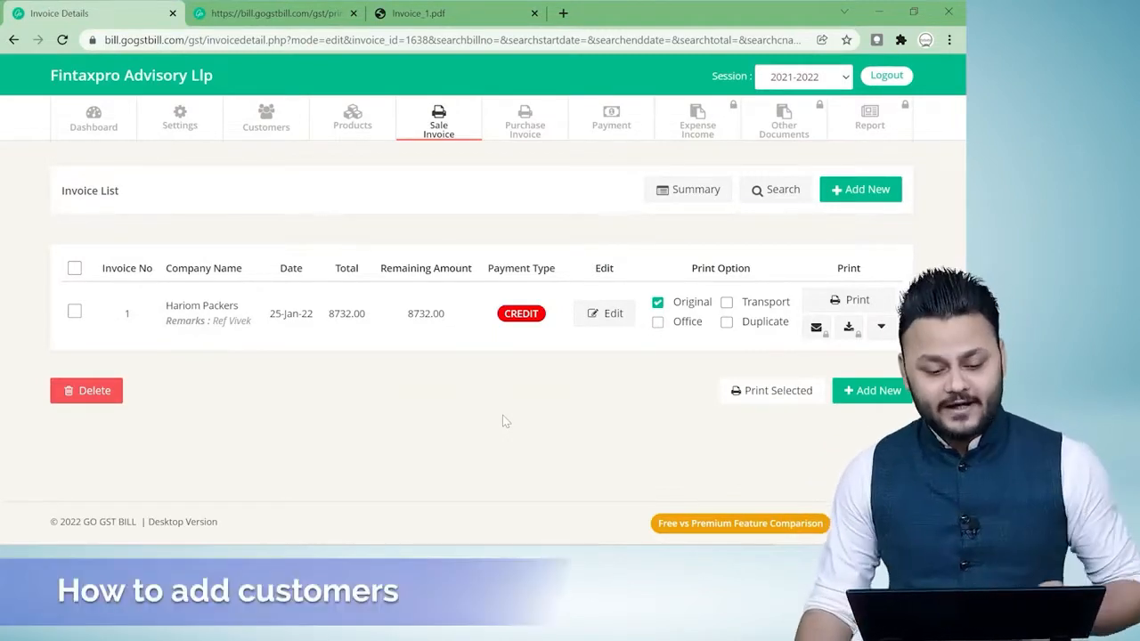
pyautogui.click(265, 122)
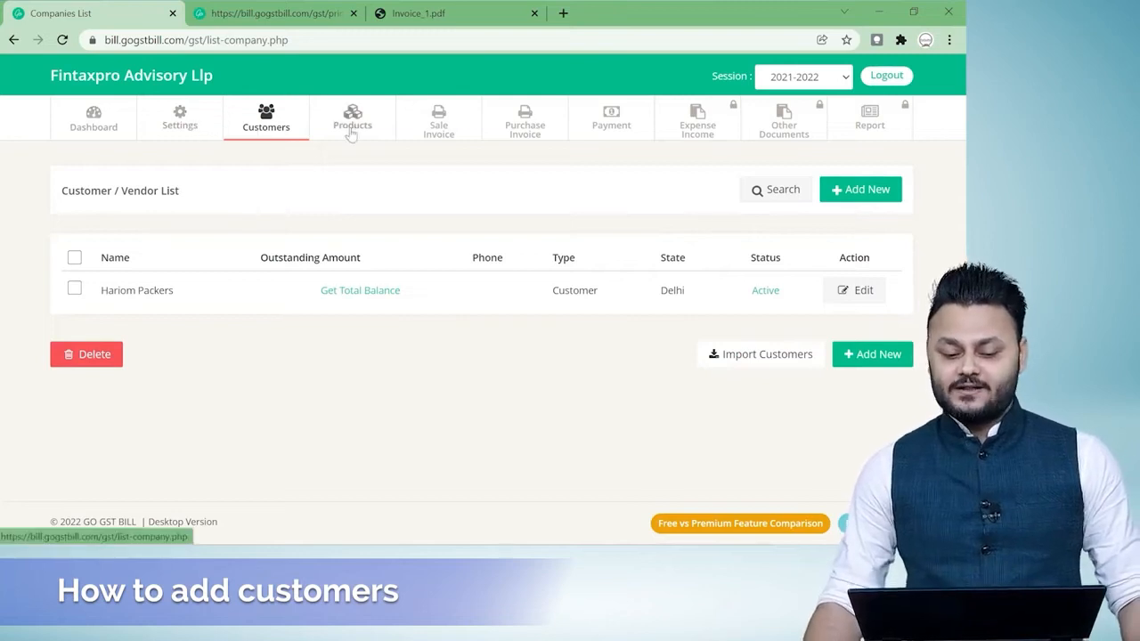
pyautogui.click(524, 130)
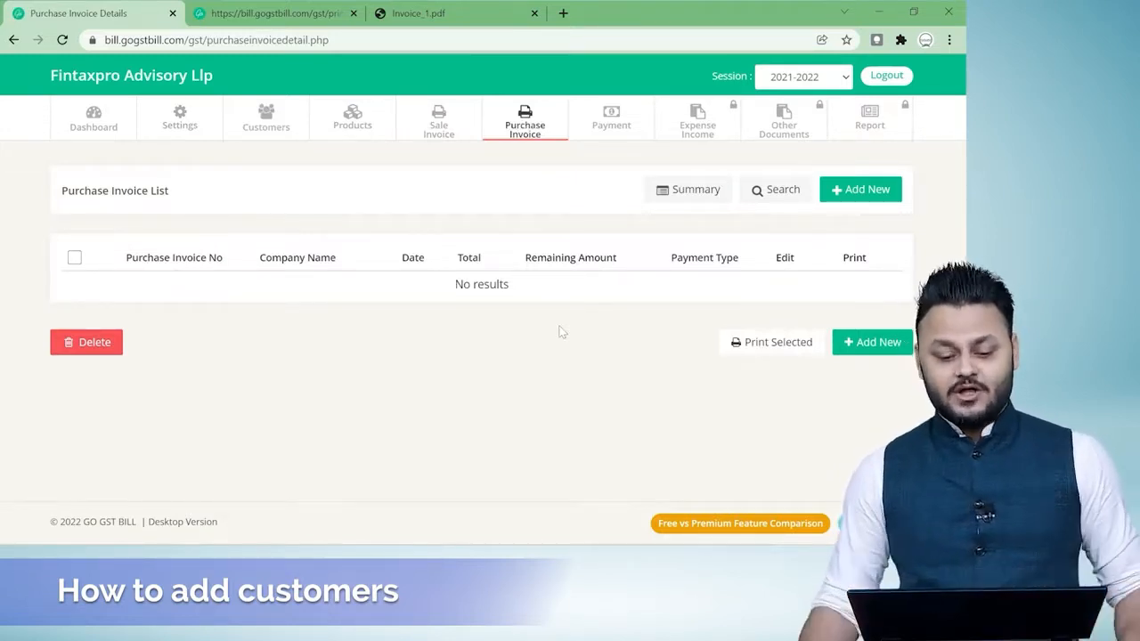
# Start a new customer record and copy the GSTIN in cell A2 of the Customer sheet in Excel.
pyautogui.click(271, 125)
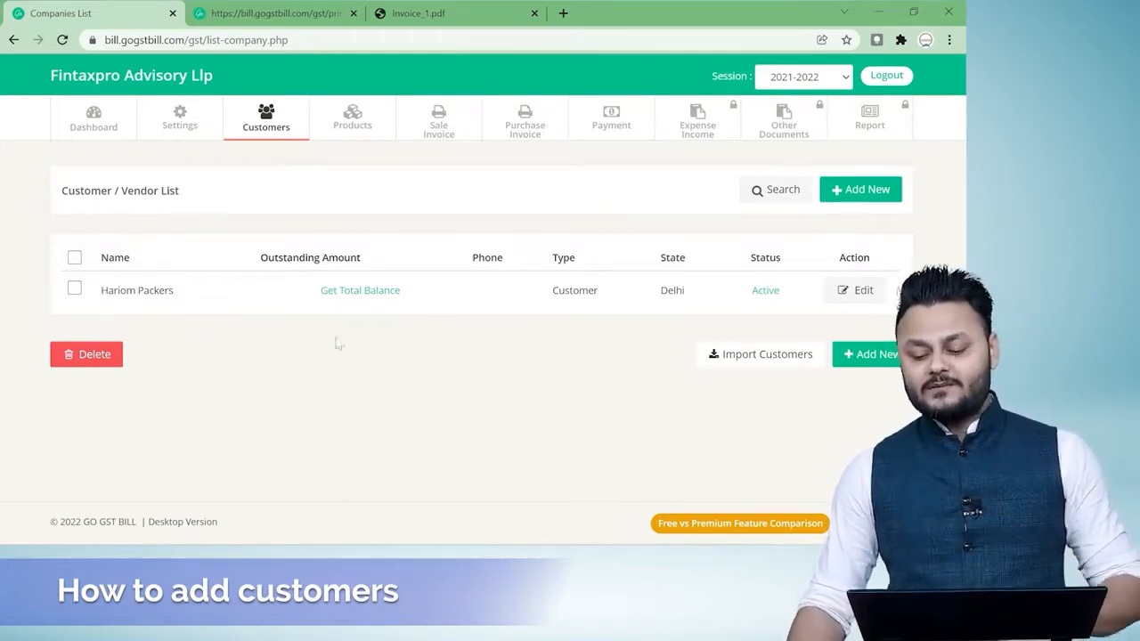
pyautogui.click(873, 353)
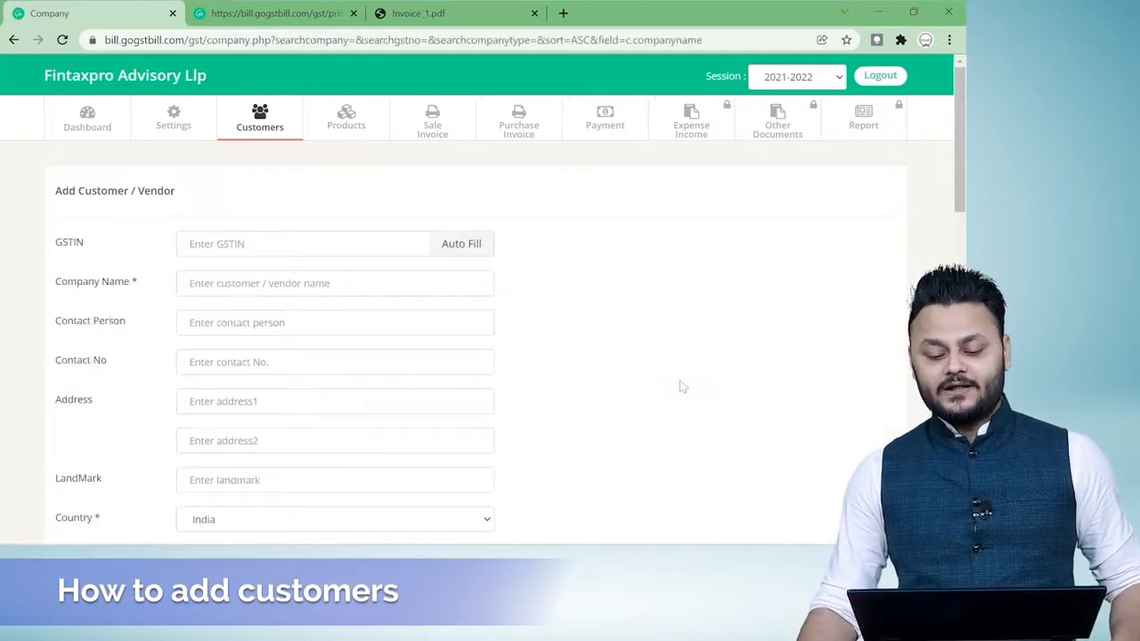
pyautogui.click(297, 245)
pyautogui.hotkey('alt', 'Tab')
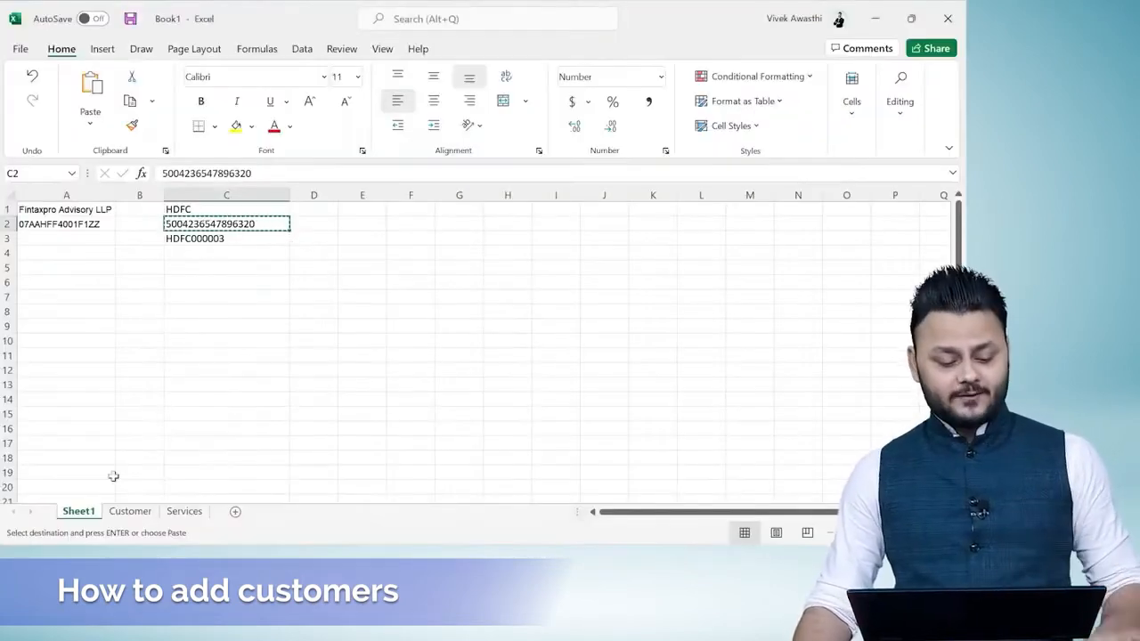
pyautogui.click(130, 511)
pyautogui.click(68, 223)
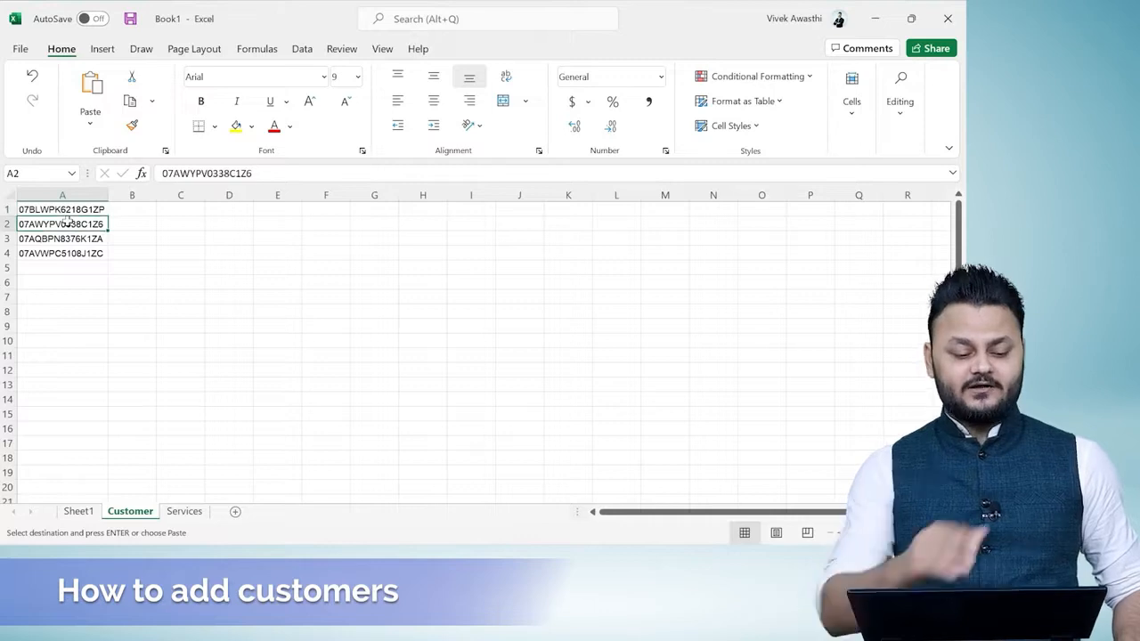
# Back in GoGSTBill, enter the copied GSTIN, auto-fill the details of Kitc- Krishna Investment & Tax Consultants and save the customer.
pyautogui.hotkey('alt', 'Tab')
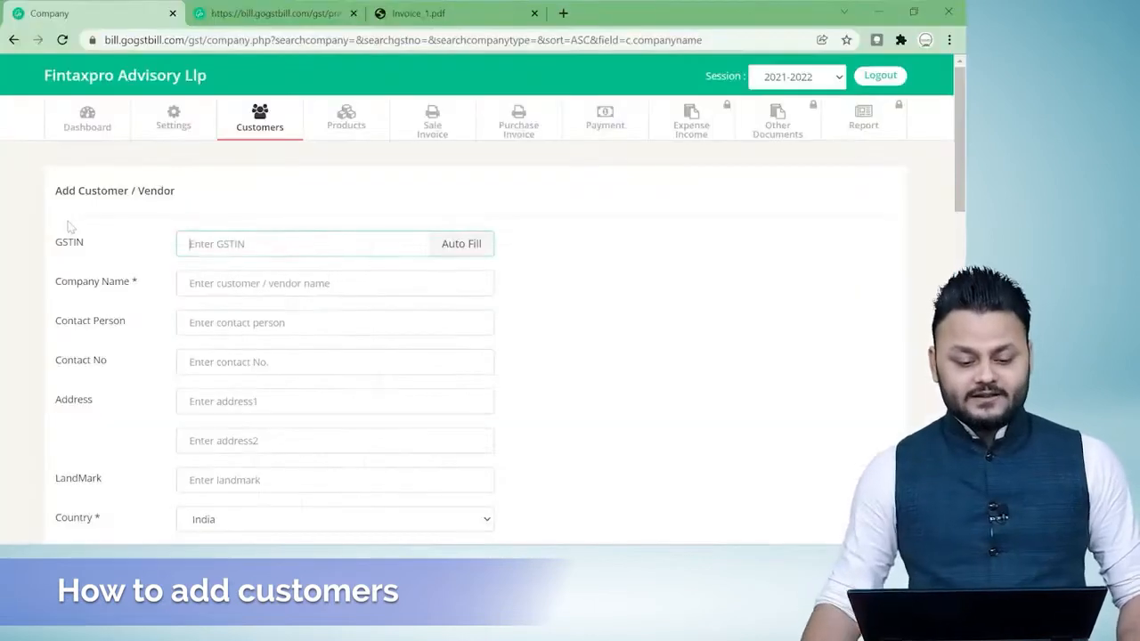
pyautogui.click(461, 243)
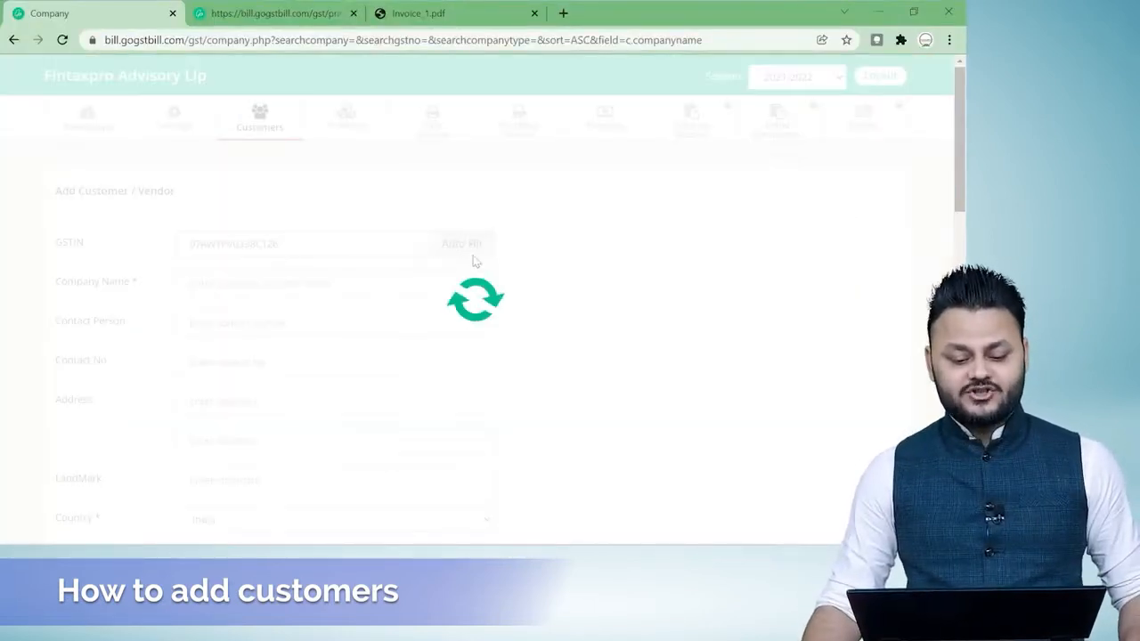
pyautogui.scroll(-5, 570, 347)
pyautogui.scroll(-6, 579, 367)
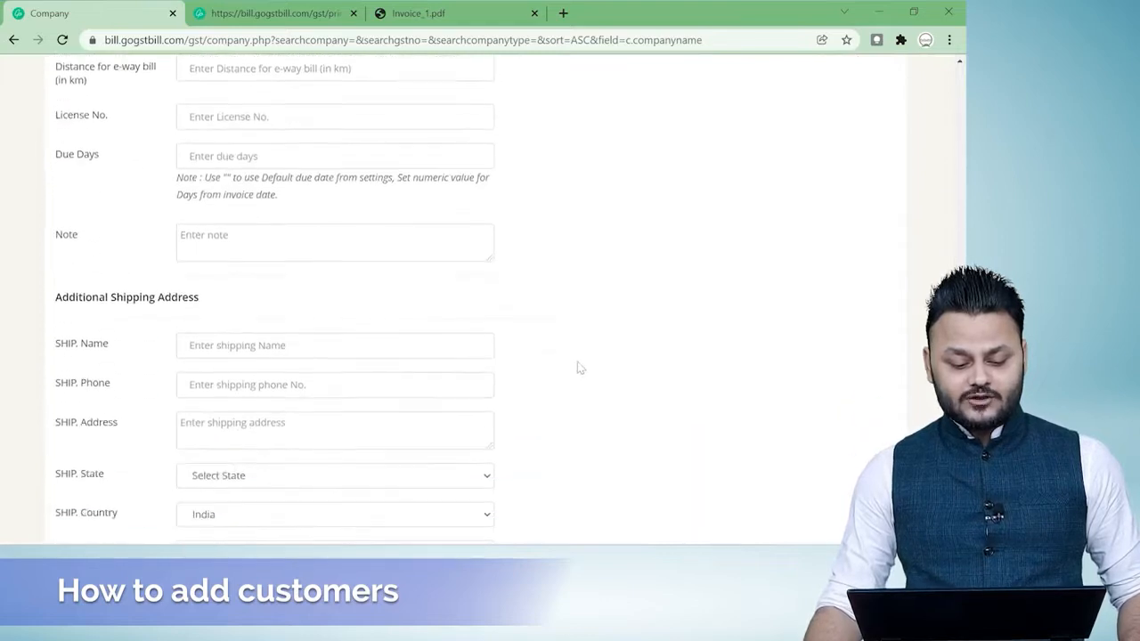
pyautogui.click(211, 434)
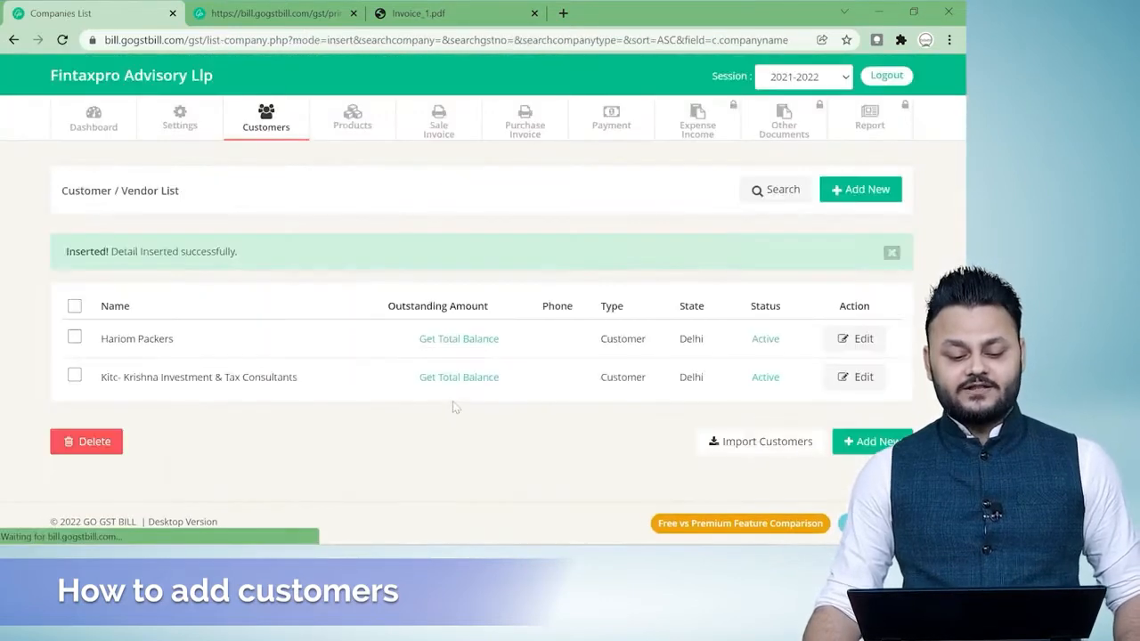
# Add Narayan Powder Coatings as a customer by auto-filling its details from the GSTIN in cell A3 of the Excel Customer sheet.
pyautogui.click(873, 447)
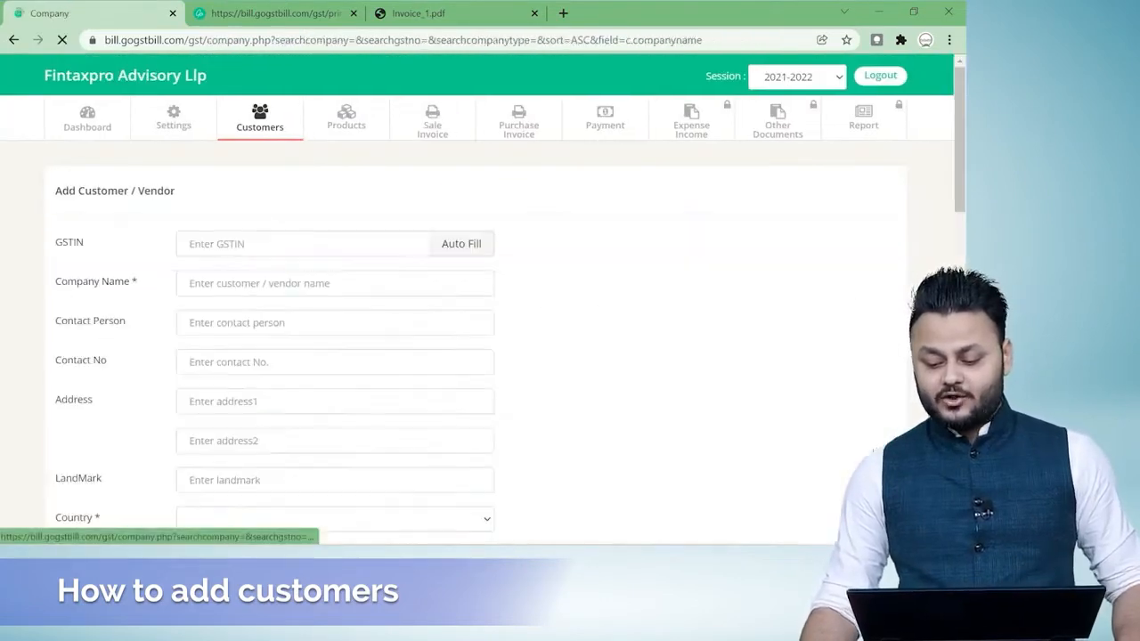
pyautogui.hotkey('alt', 'Tab')
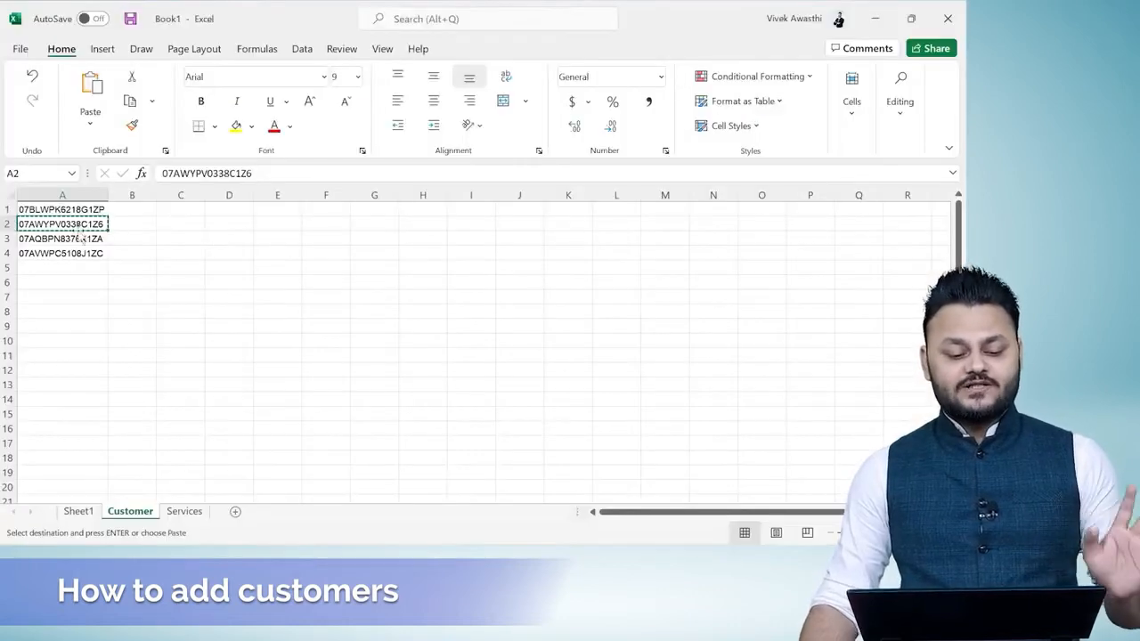
pyautogui.click(78, 238)
pyautogui.hotkey('alt', 'Tab')
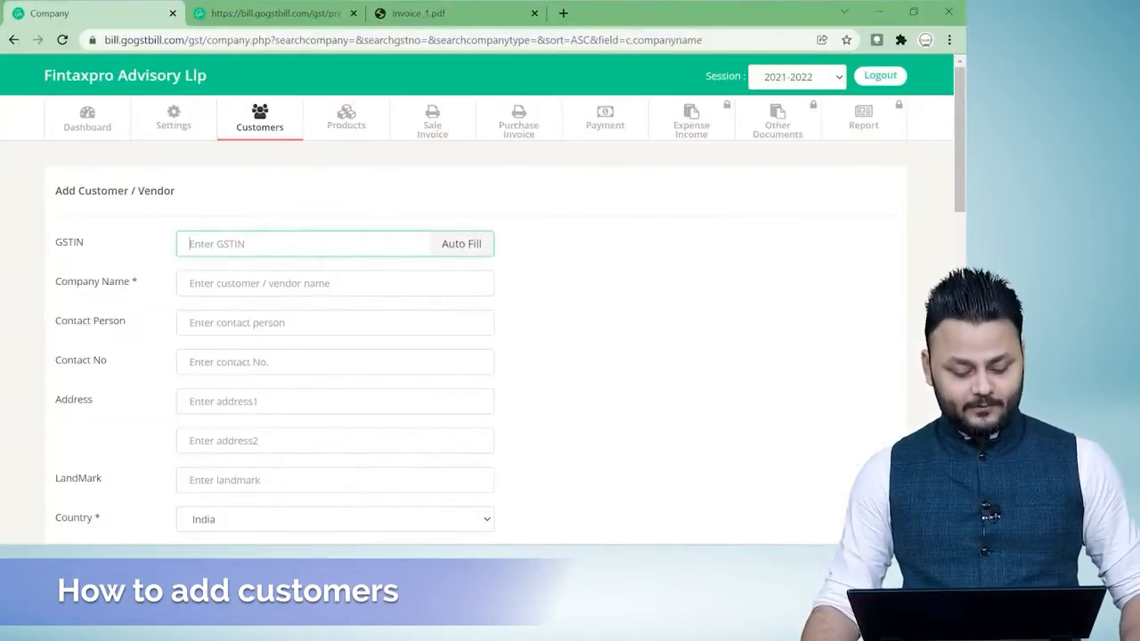
pyautogui.click(464, 248)
pyautogui.scroll(-10, 559, 358)
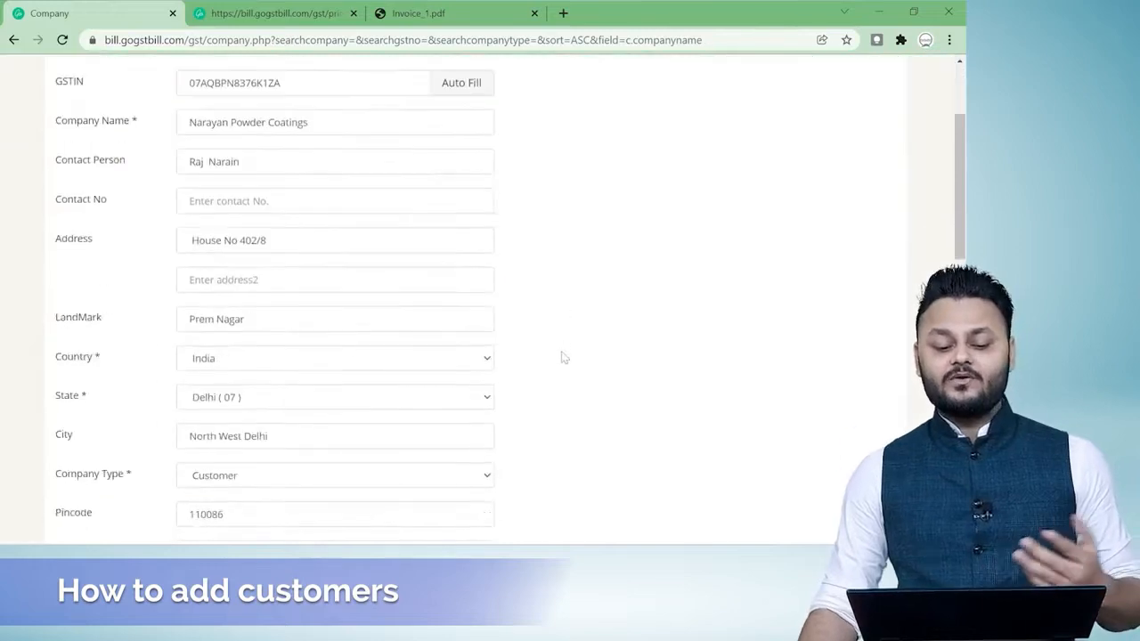
pyautogui.click(209, 434)
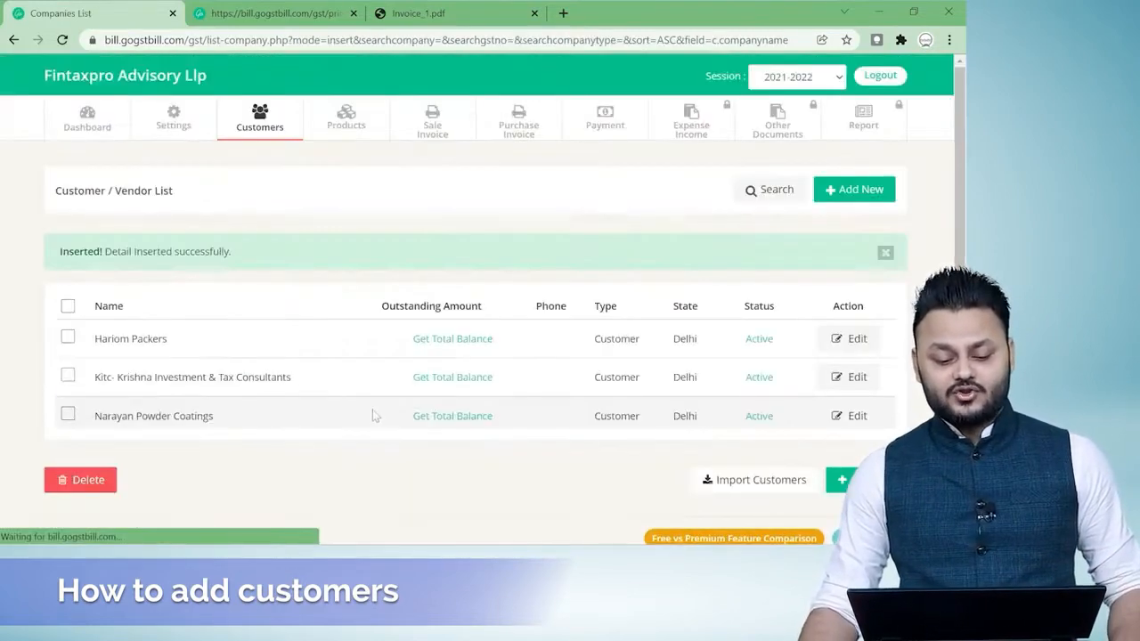
# Add Siddhdata Hosiery as a customer by auto-filling its details from the GSTIN in cell A4 of the Excel Customer sheet.
pyautogui.hotkey('alt', 'Tab')
pyautogui.click(89, 254)
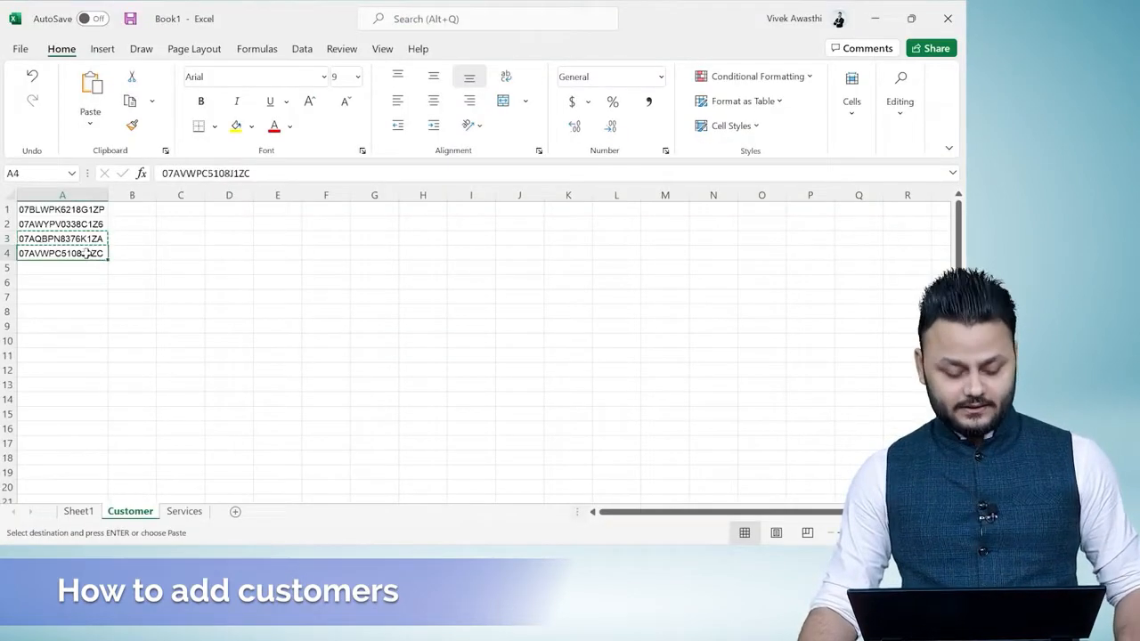
pyautogui.hotkey('ctrl', 'c')
pyautogui.hotkey('alt', 'Tab')
pyautogui.click(868, 481)
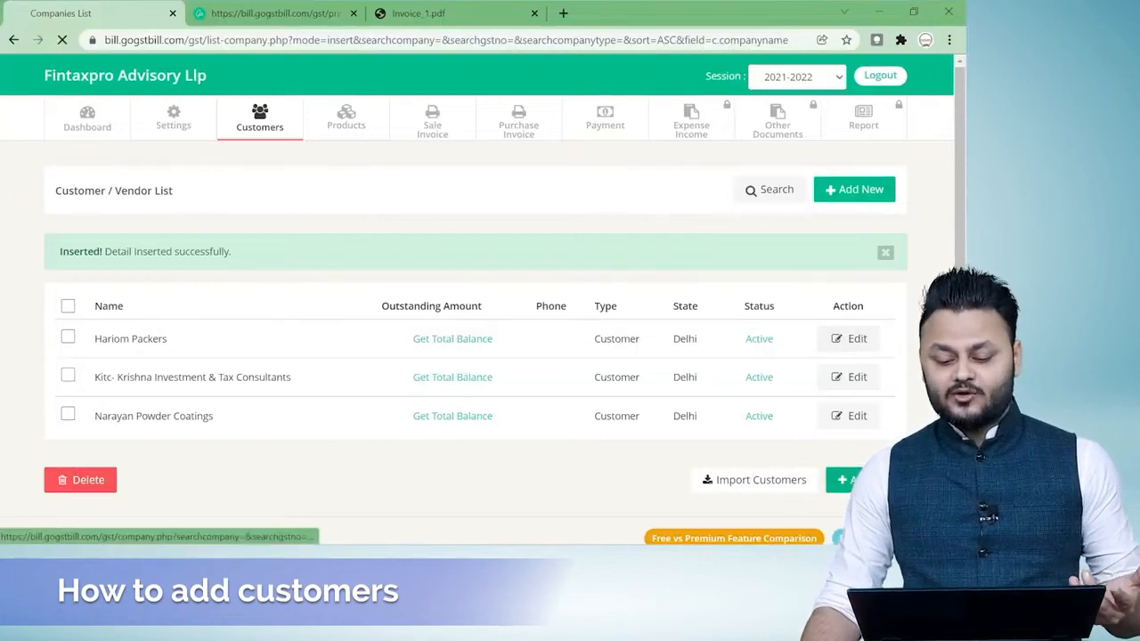
pyautogui.click(285, 244)
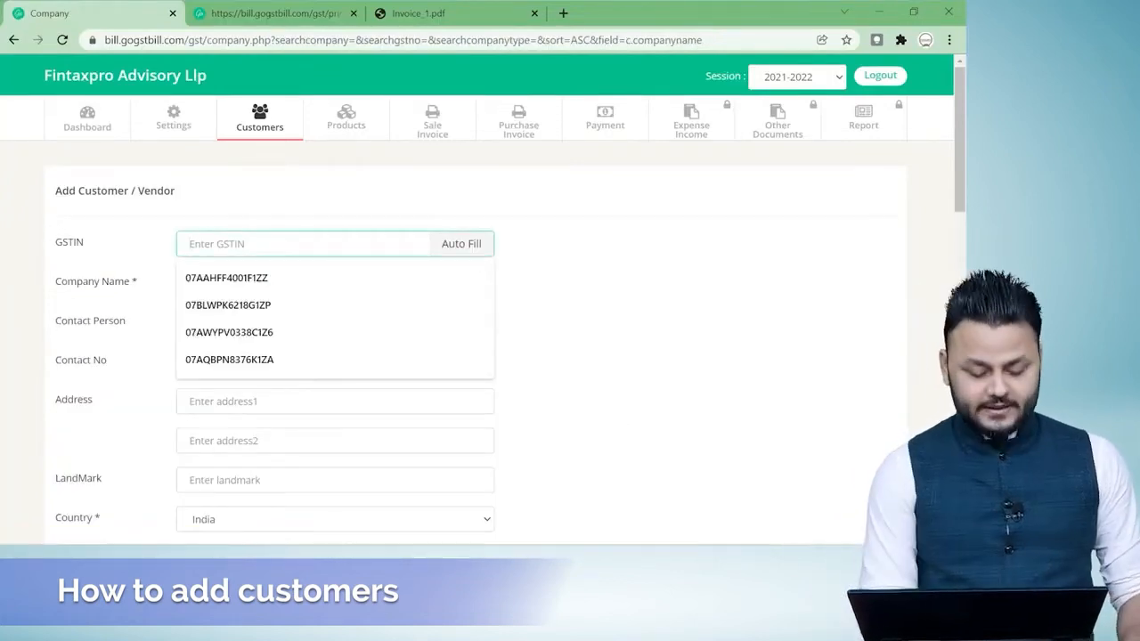
pyautogui.hotkey('ctrl', 'v')
pyautogui.click(454, 249)
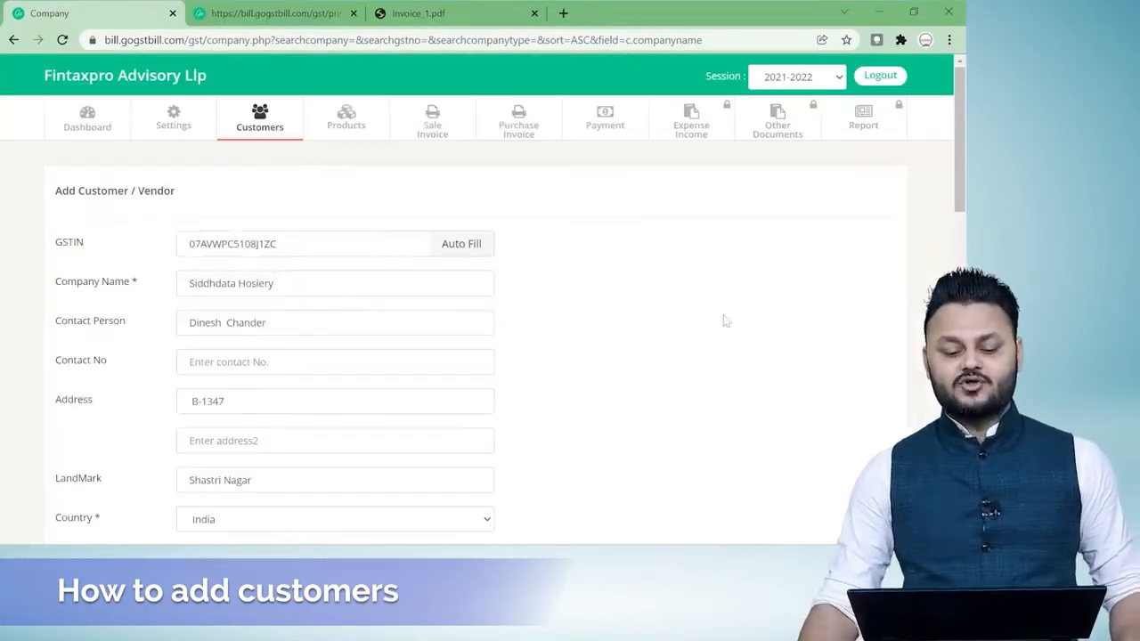
pyautogui.scroll(-15, 726, 320)
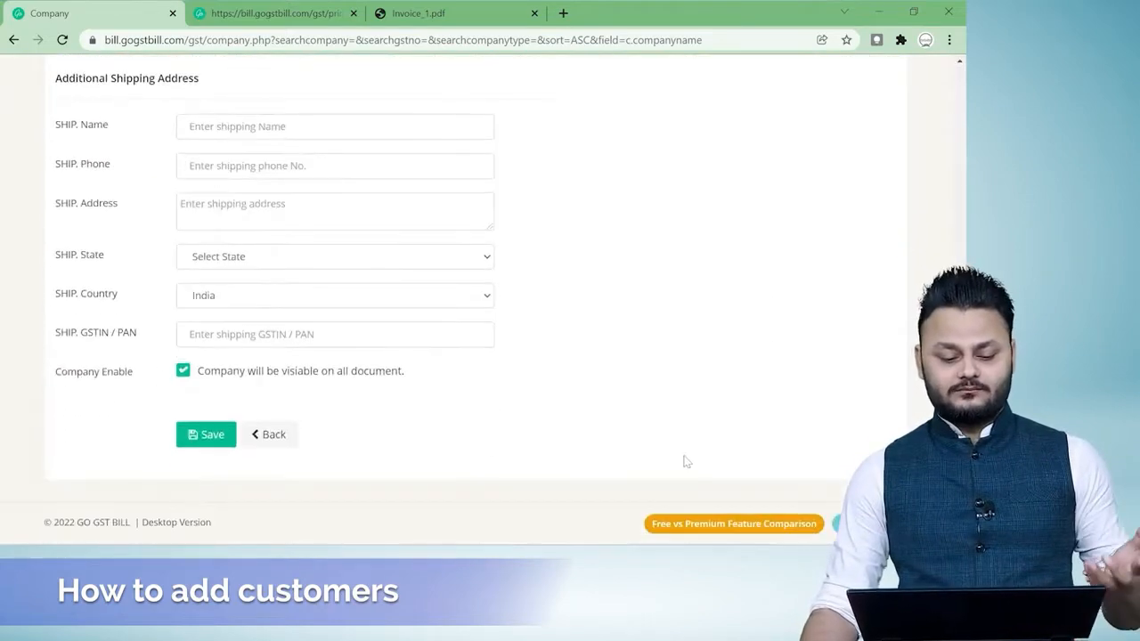
pyautogui.click(209, 436)
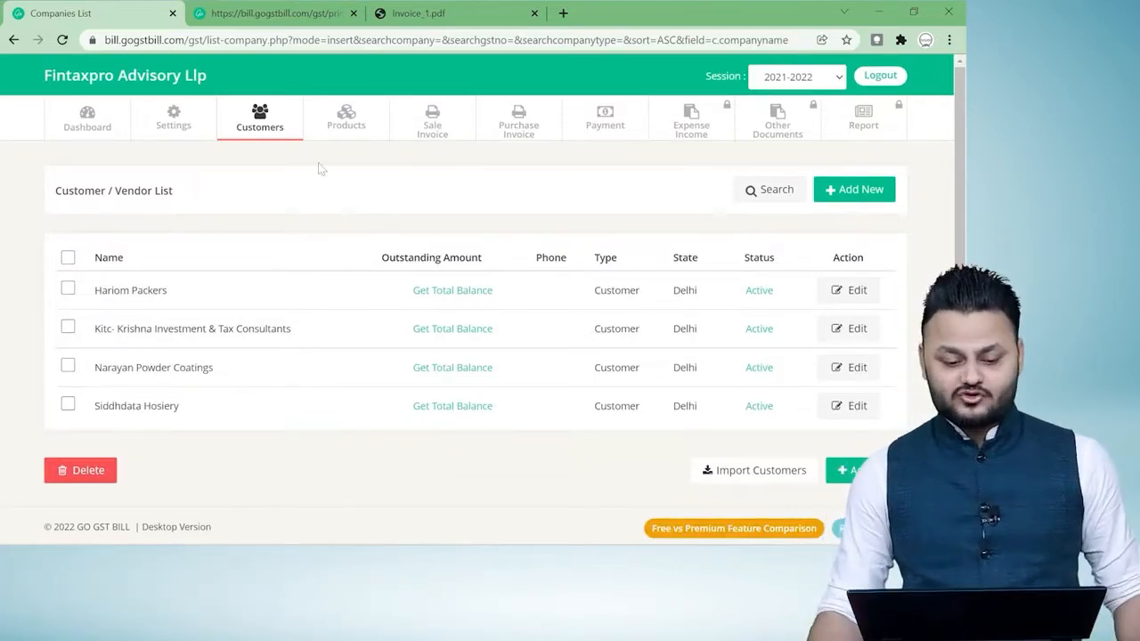
# View the stock management page and the product list.
pyautogui.moveTo(343, 115)
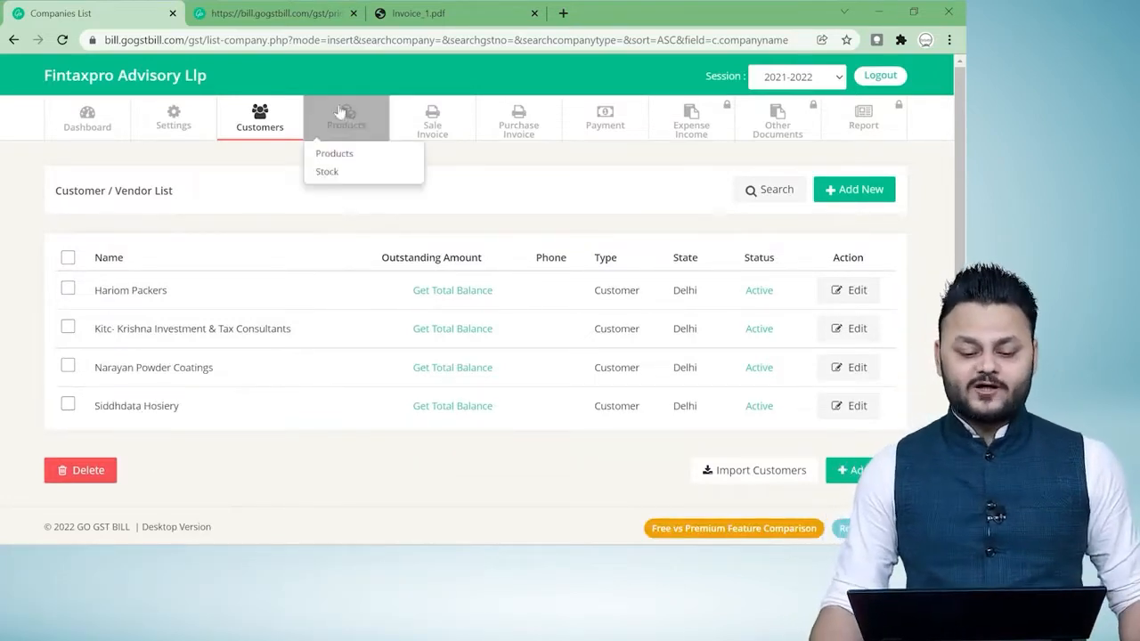
pyautogui.click(343, 172)
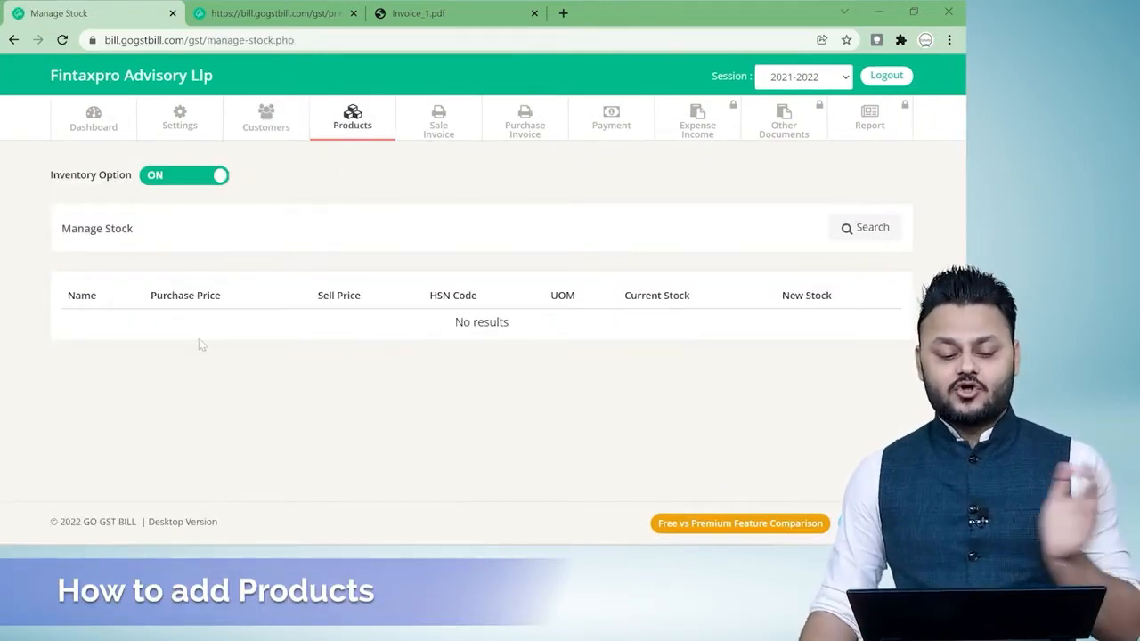
pyautogui.moveTo(365, 125)
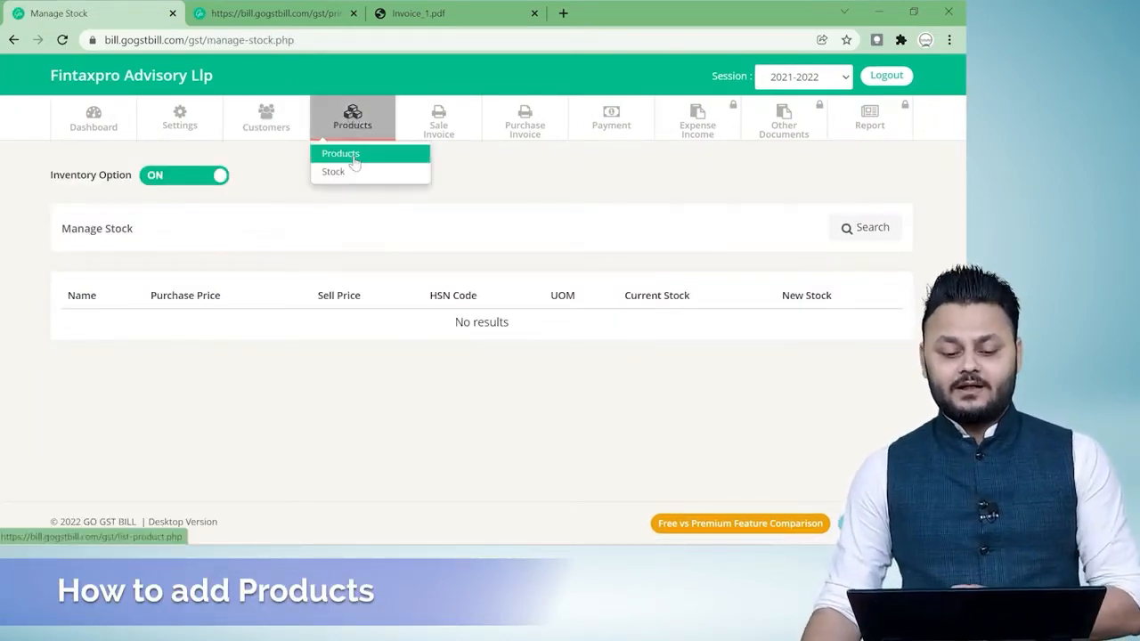
pyautogui.click(348, 155)
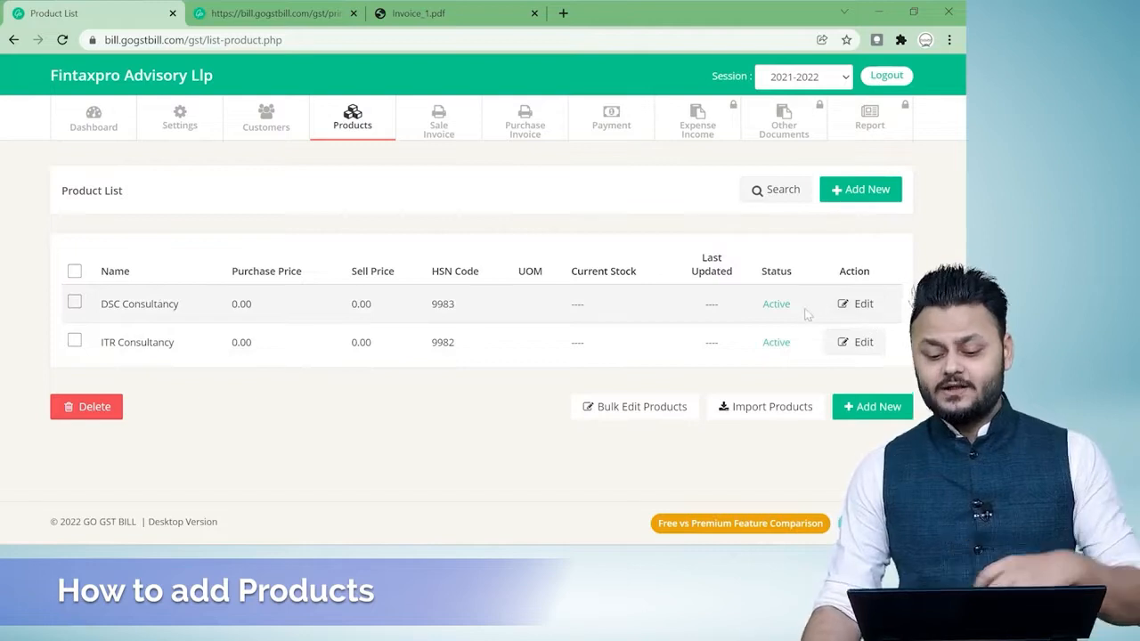
# Start a new product named Trademark Consultancy, copying the name from cell A3 of the Services sheet in Excel.
pyautogui.click(862, 190)
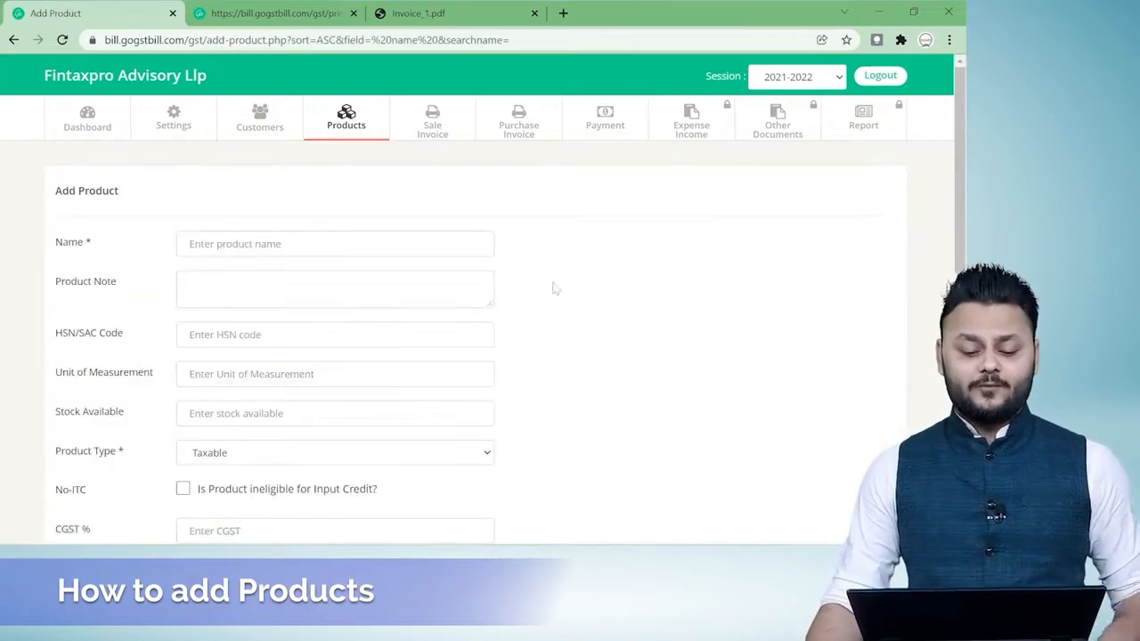
pyautogui.click(335, 244)
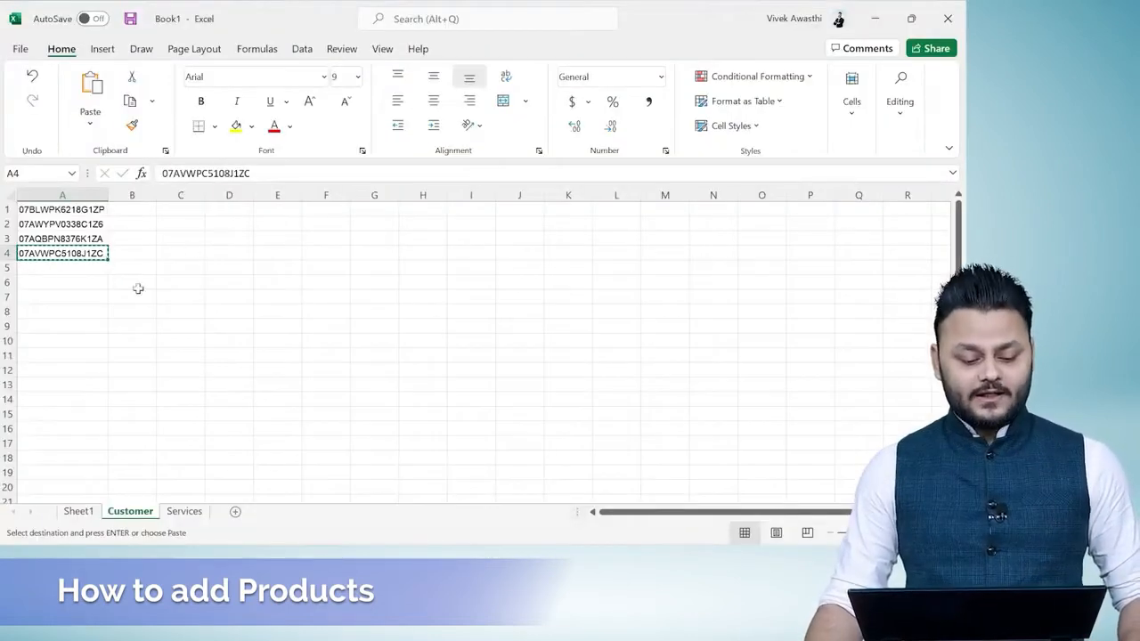
pyautogui.click(184, 511)
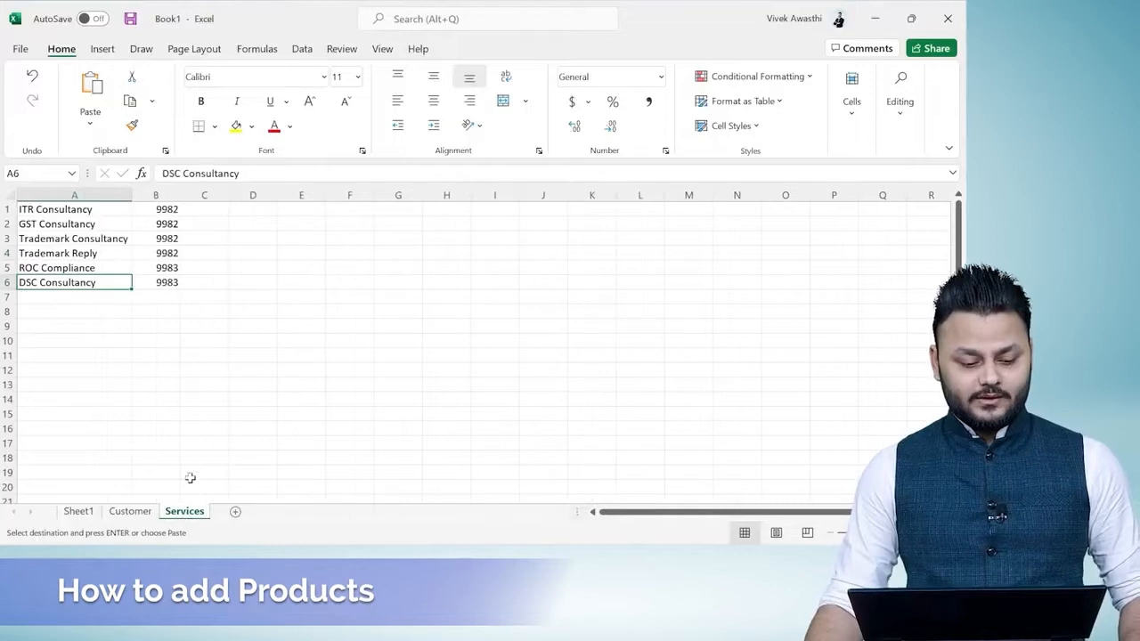
pyautogui.click(80, 237)
pyautogui.hotkey('ctrl', 'c')
pyautogui.hotkey('alt', 'Tab')
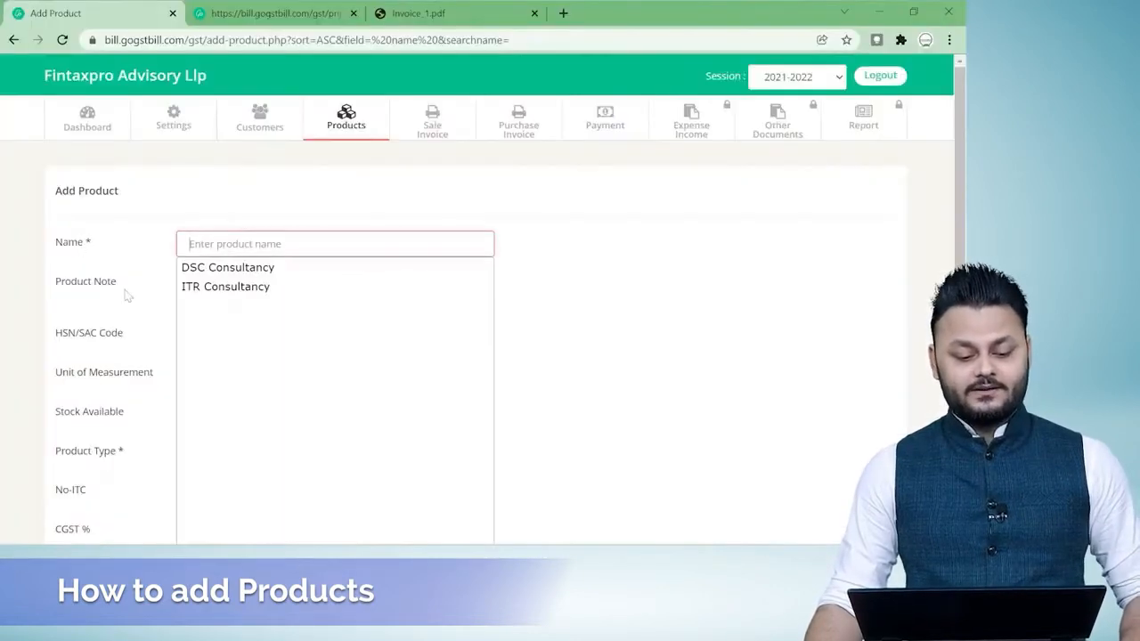
pyautogui.hotkey('ctrl', 'v')
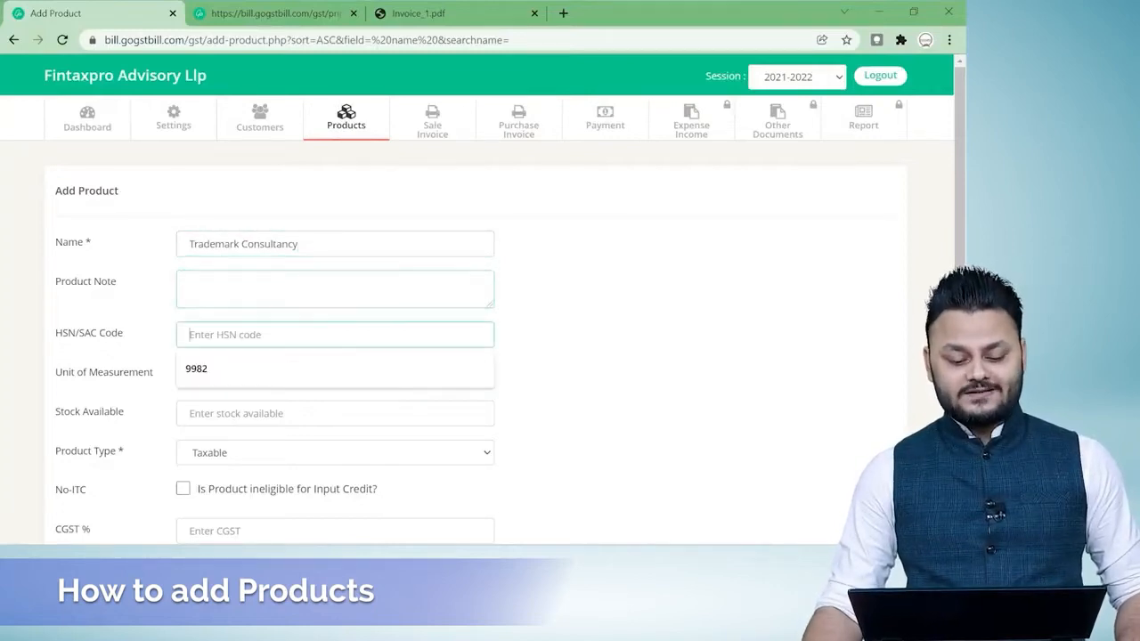
# Check the service's code in the Excel Services sheet and set the product's HSN/SAC code to 9982.
pyautogui.click(272, 329)
pyautogui.hotkey('alt', 'Tab')
pyautogui.hotkey('alt', 'Tab')
pyautogui.write('9982')
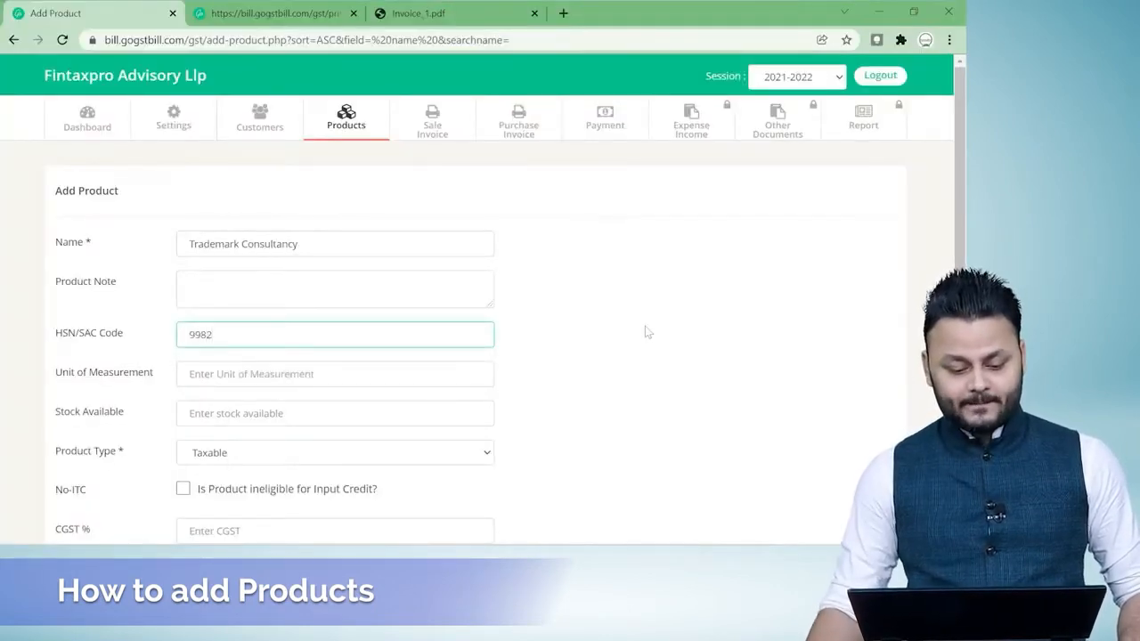
# Set the product's tax rates to CGST 9%, SGST 9%, IGST 18% and CESS 0%, with a CESS amount of 0.
pyautogui.scroll(-1, 623, 337)
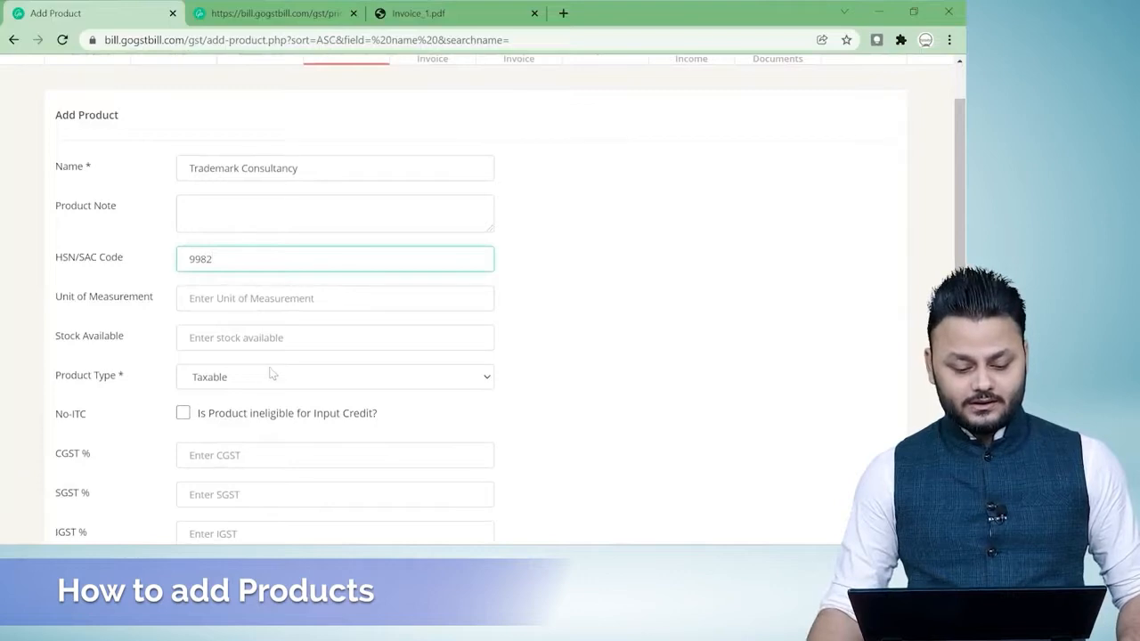
pyautogui.scroll(-2, 507, 380)
pyautogui.click(267, 303)
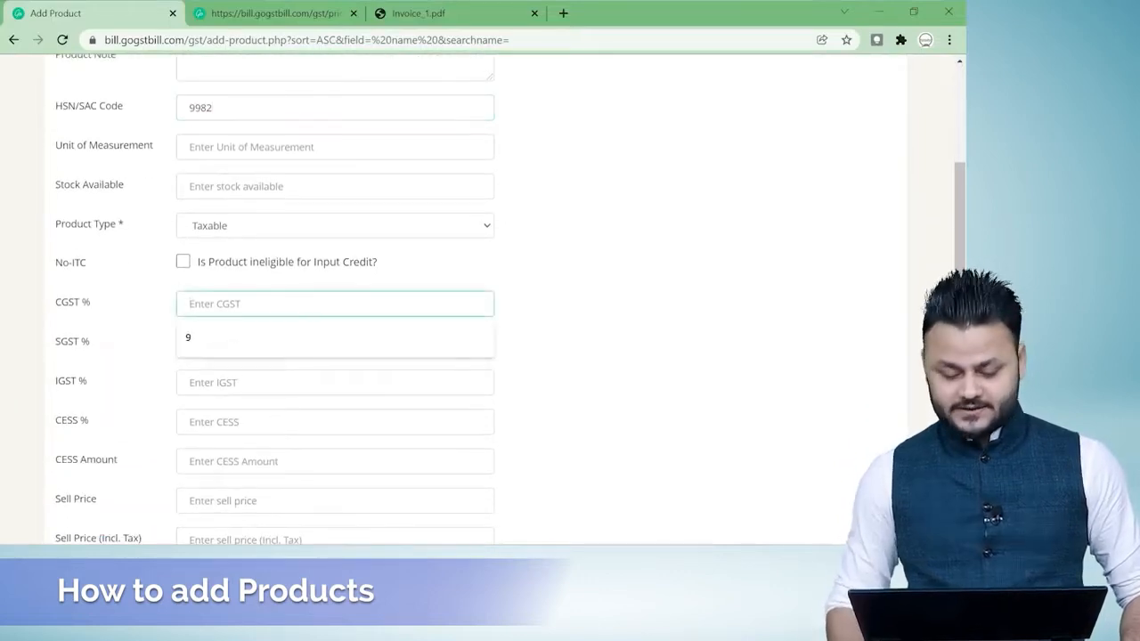
pyautogui.write('9')
pyautogui.press('Tab')
pyautogui.write('9')
pyautogui.press('Tab')
pyautogui.write('18')
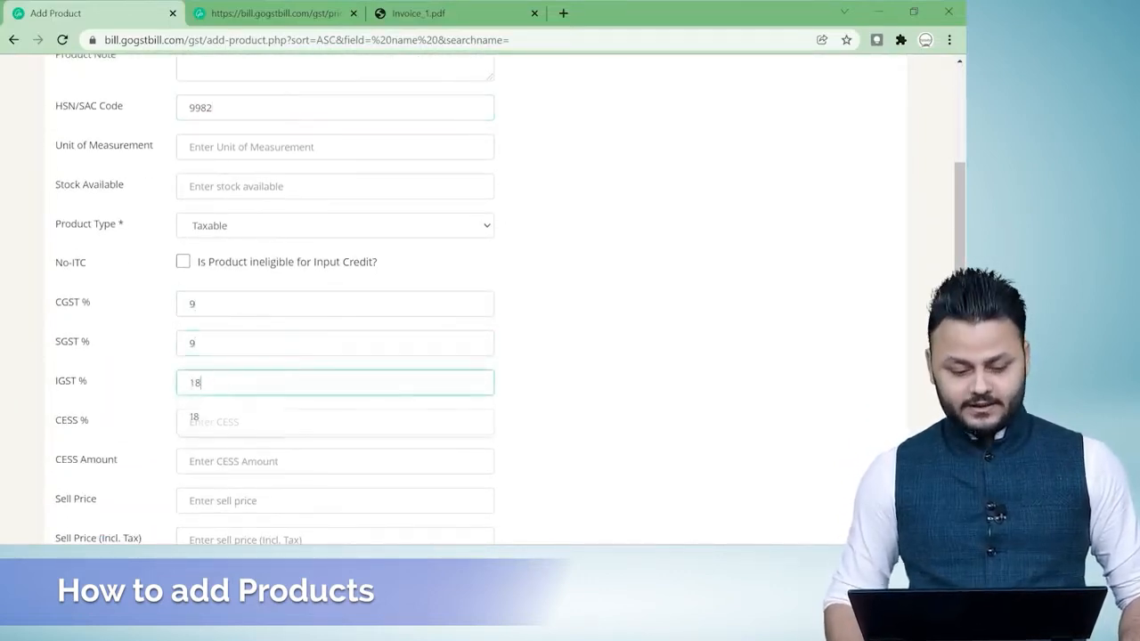
pyautogui.press('Tab')
pyautogui.write('0')
pyautogui.press('Tab')
pyautogui.write('0')
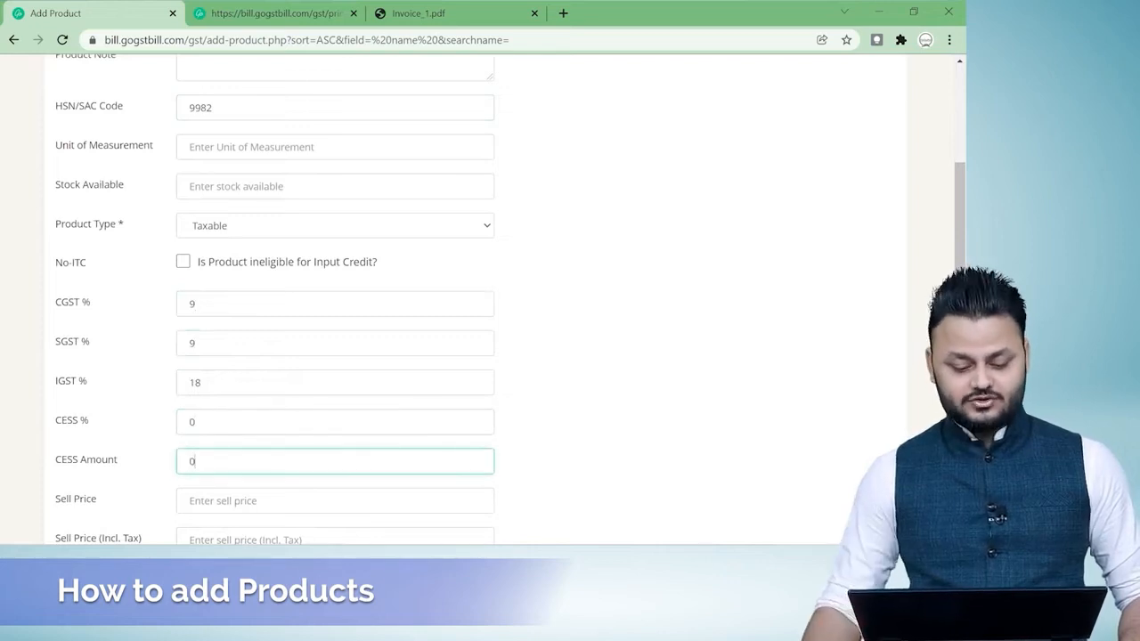
# Mark the Trademark Consultancy product as a service item without stock count and save it.
pyautogui.scroll(-3, 639, 381)
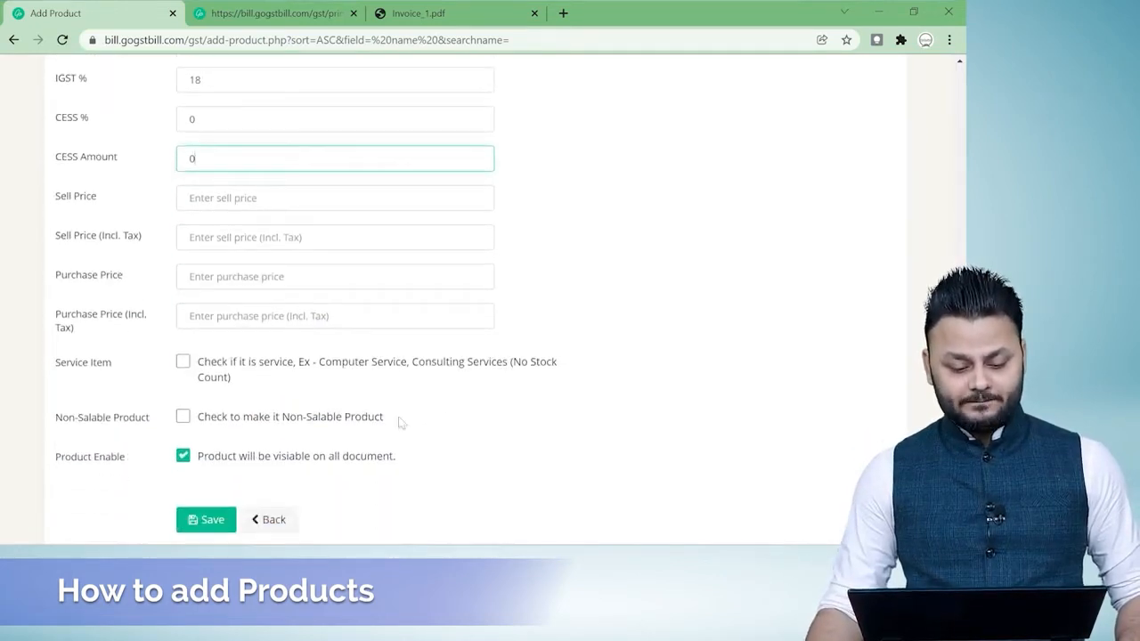
pyautogui.click(182, 361)
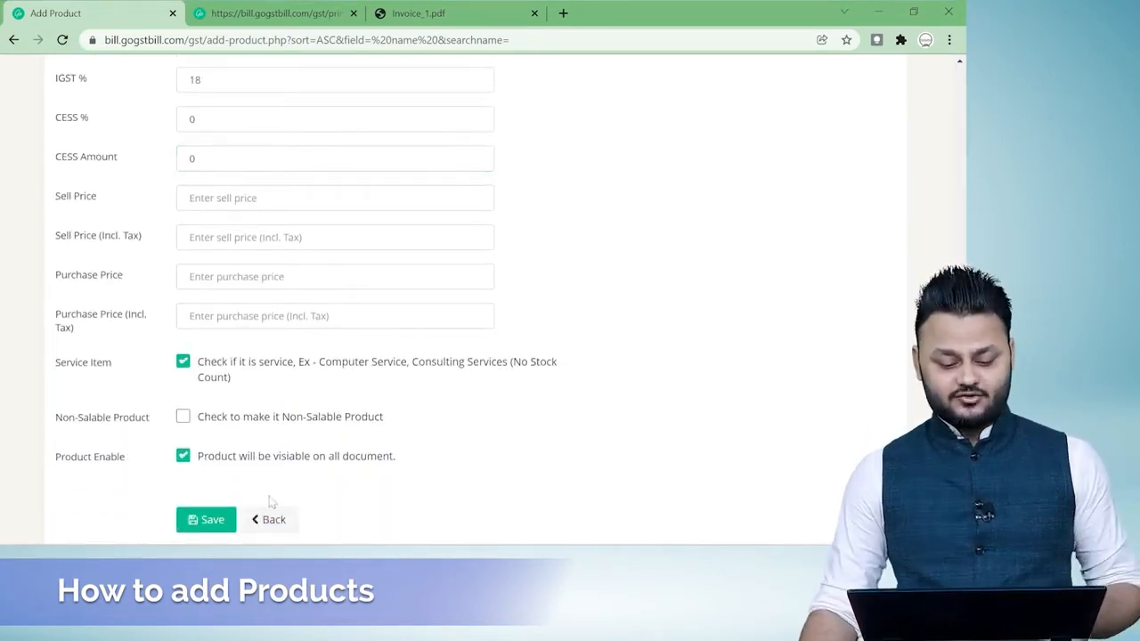
pyautogui.click(212, 521)
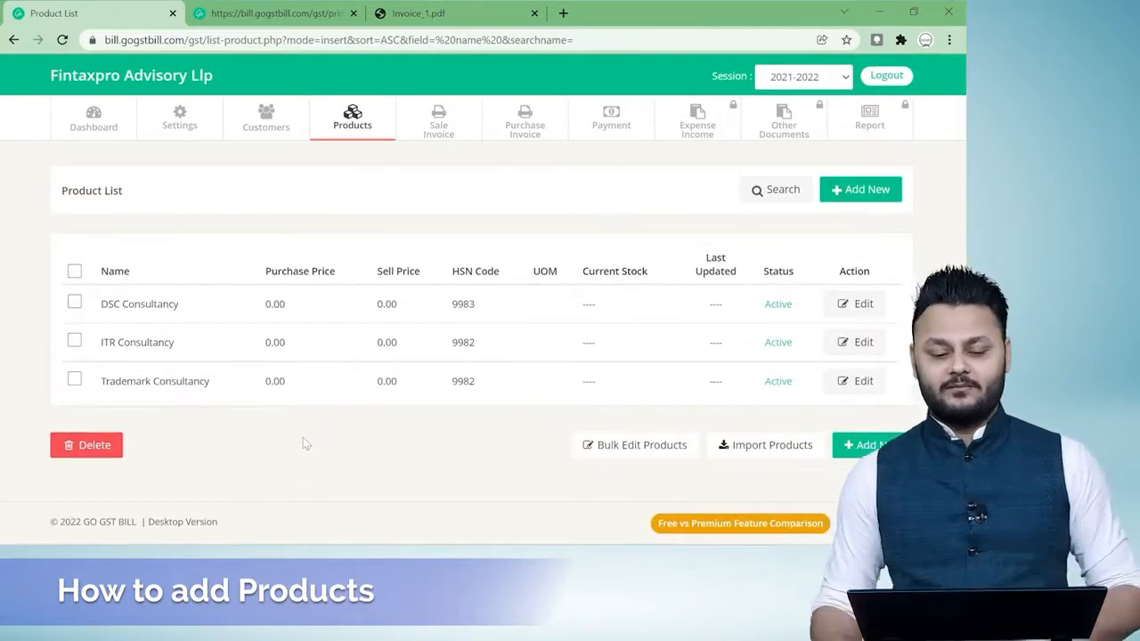
# Look through the customer, sale invoice and purchase invoice lists, ending on the sale invoice list.
pyautogui.click(267, 122)
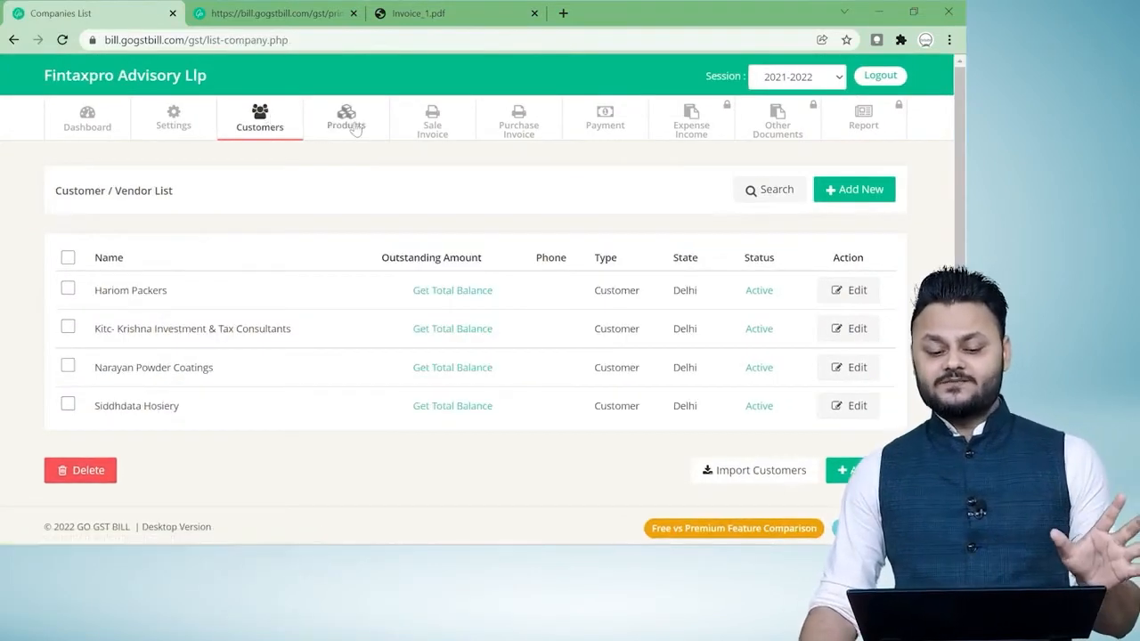
pyautogui.click(439, 138)
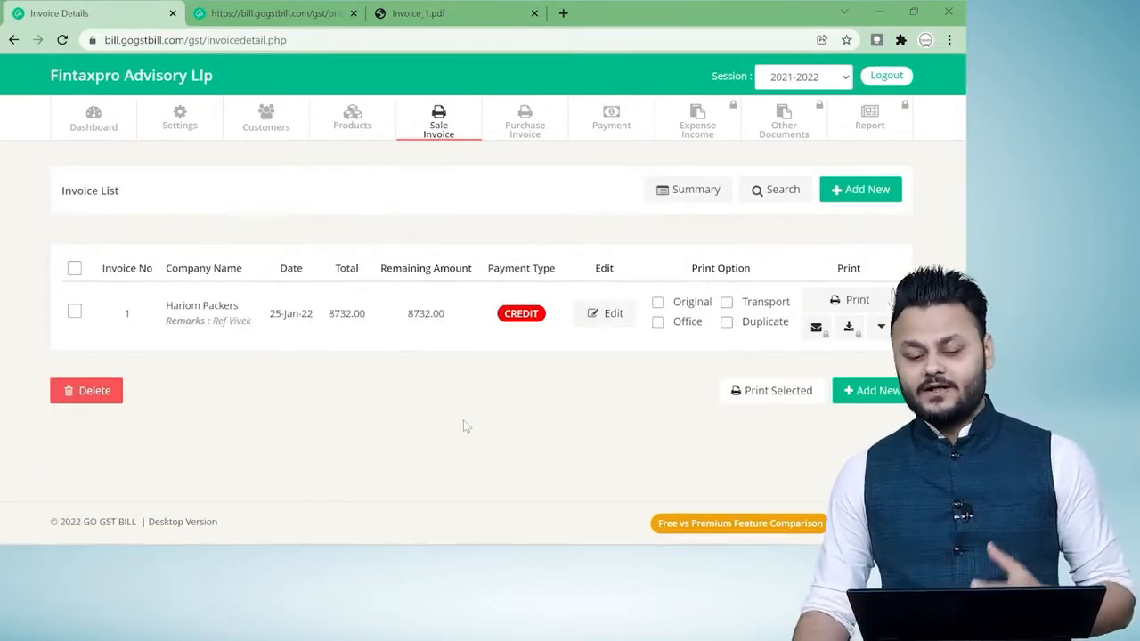
pyautogui.click(525, 125)
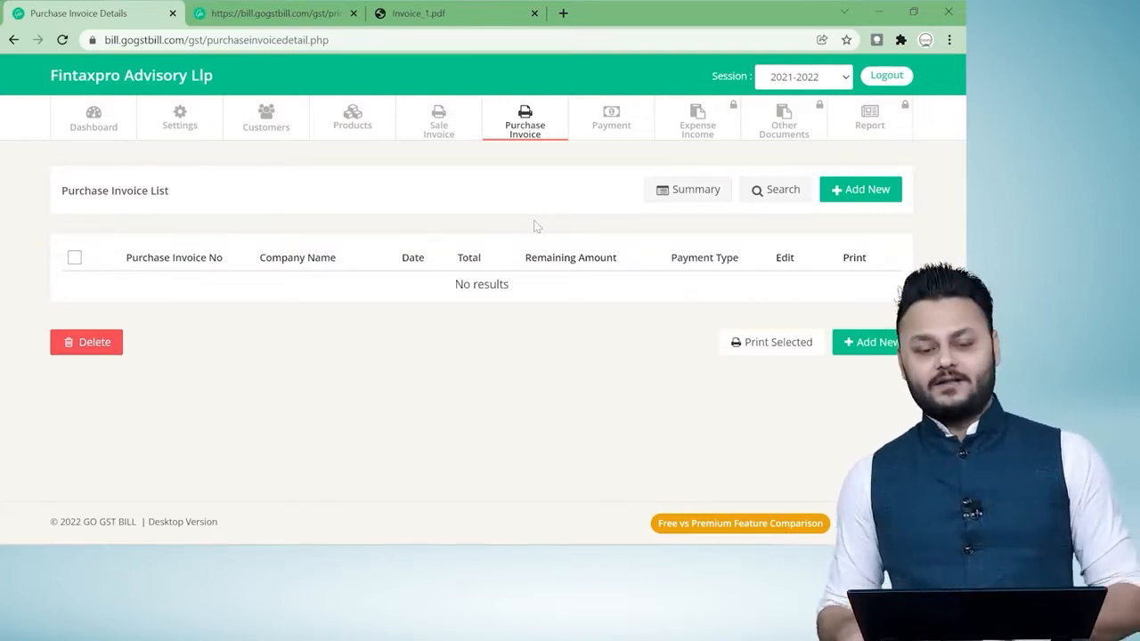
pyautogui.click(438, 127)
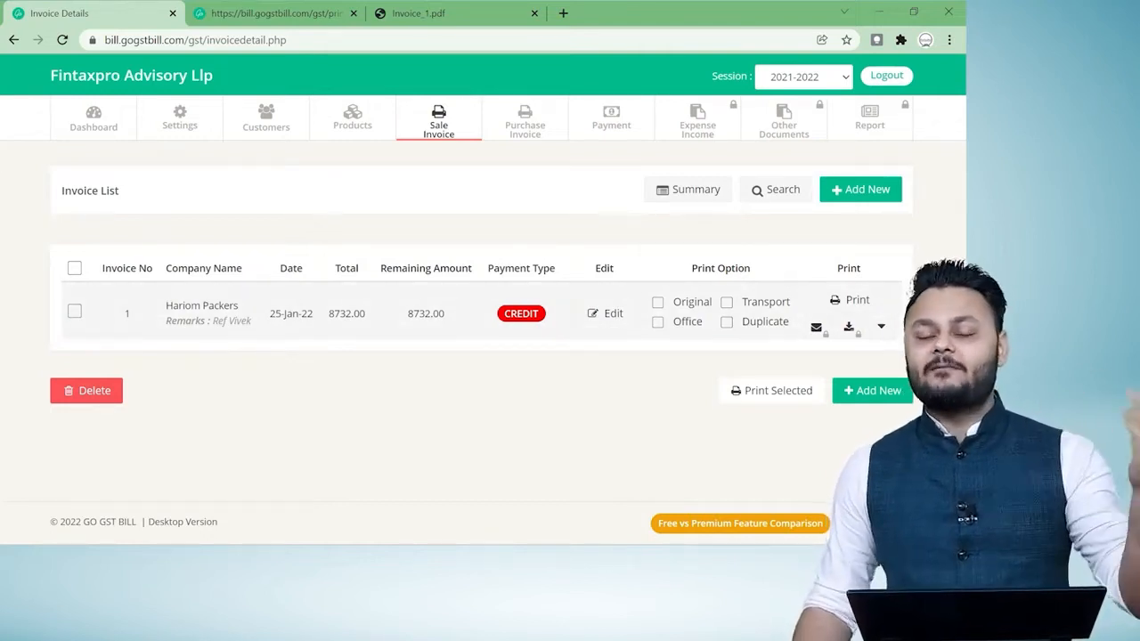
# Start a new inward payment receipt for Hariom Packers with the payment date 25-Jan-2022.
pyautogui.moveTo(618, 110)
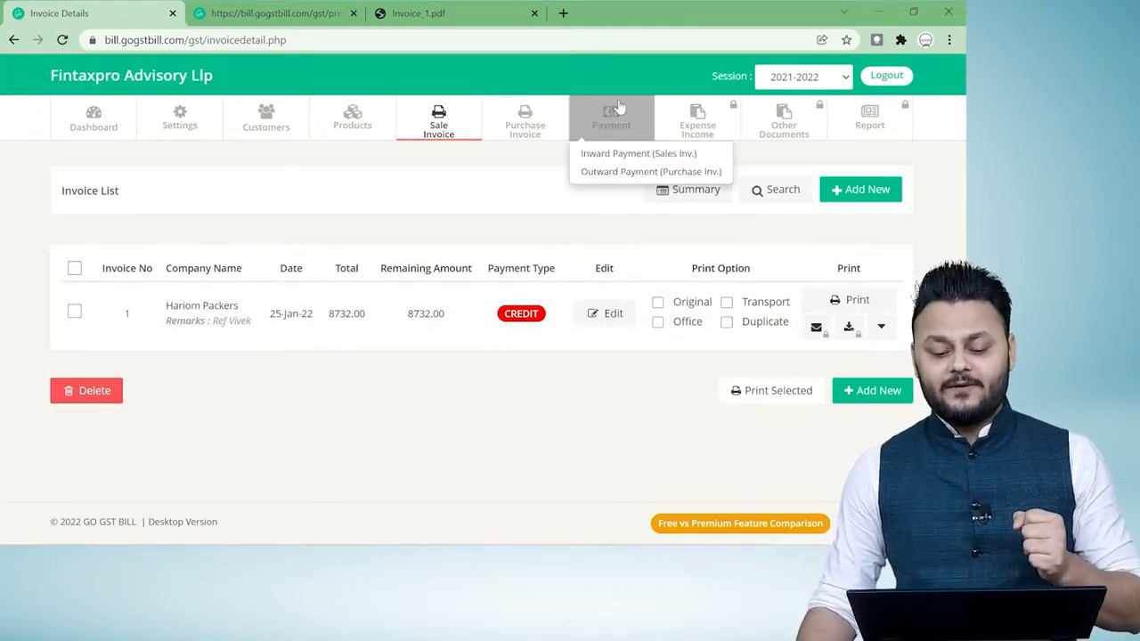
pyautogui.click(631, 154)
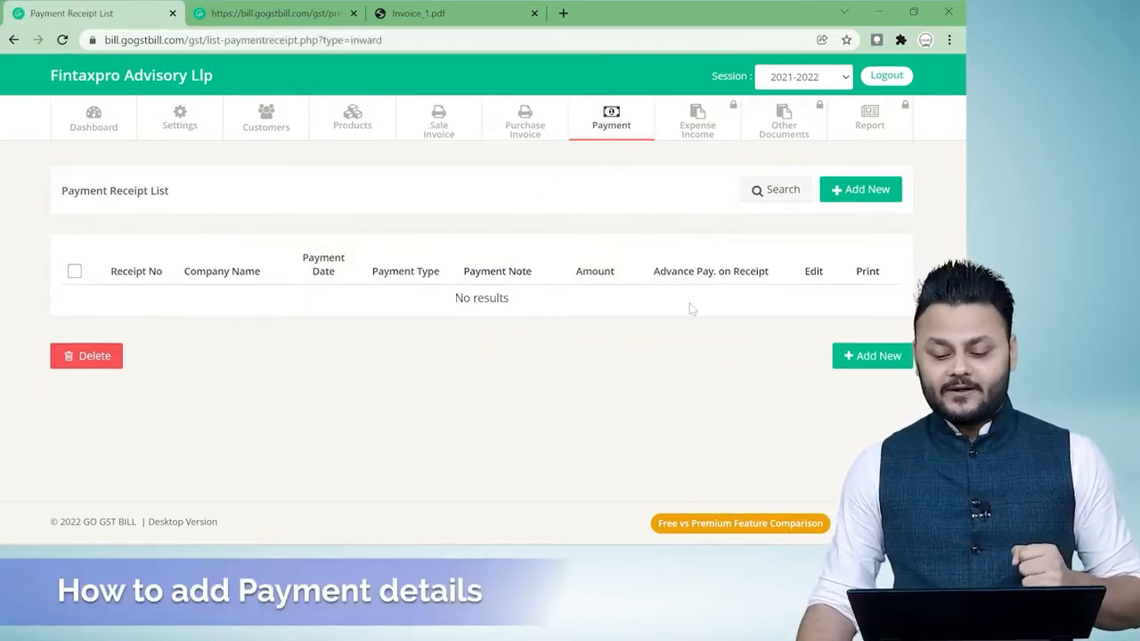
pyautogui.click(861, 189)
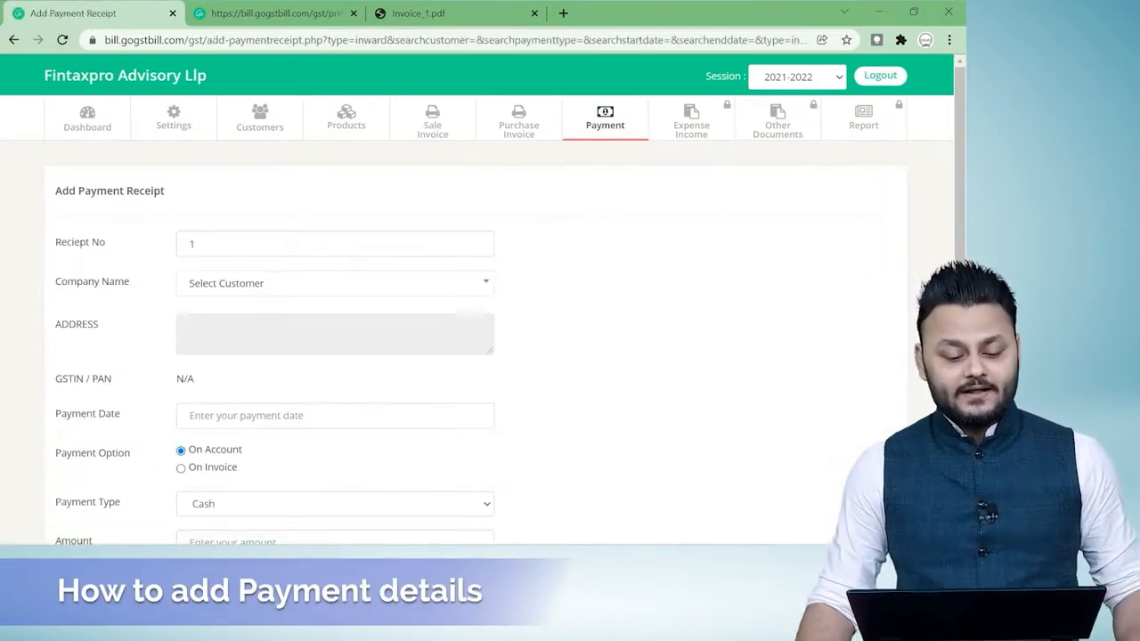
pyautogui.click(378, 285)
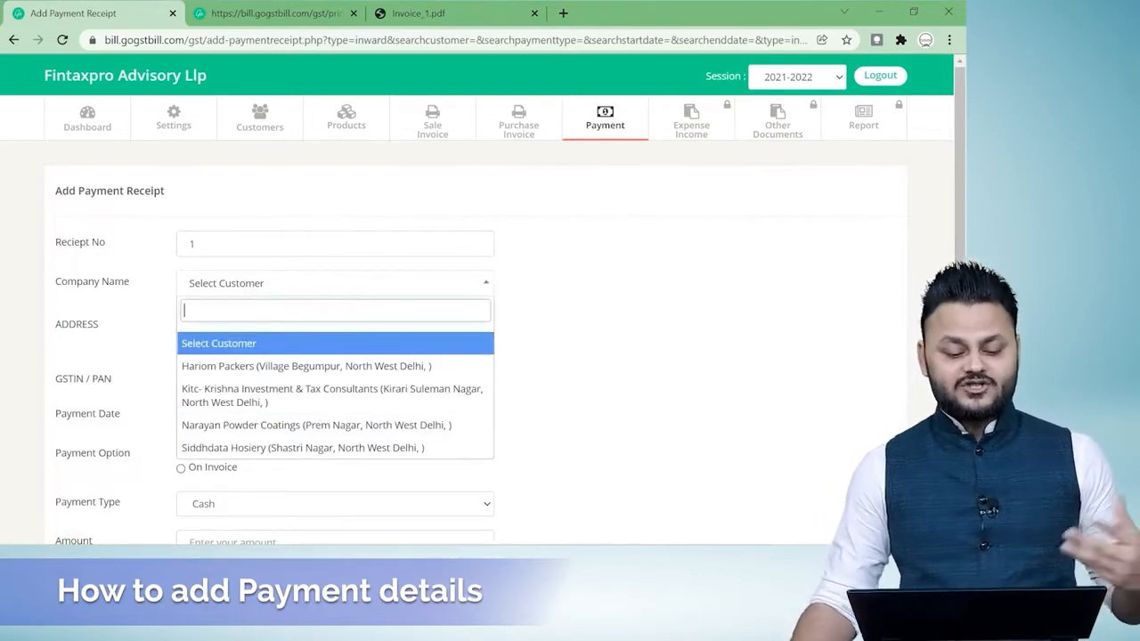
pyautogui.write('hari')
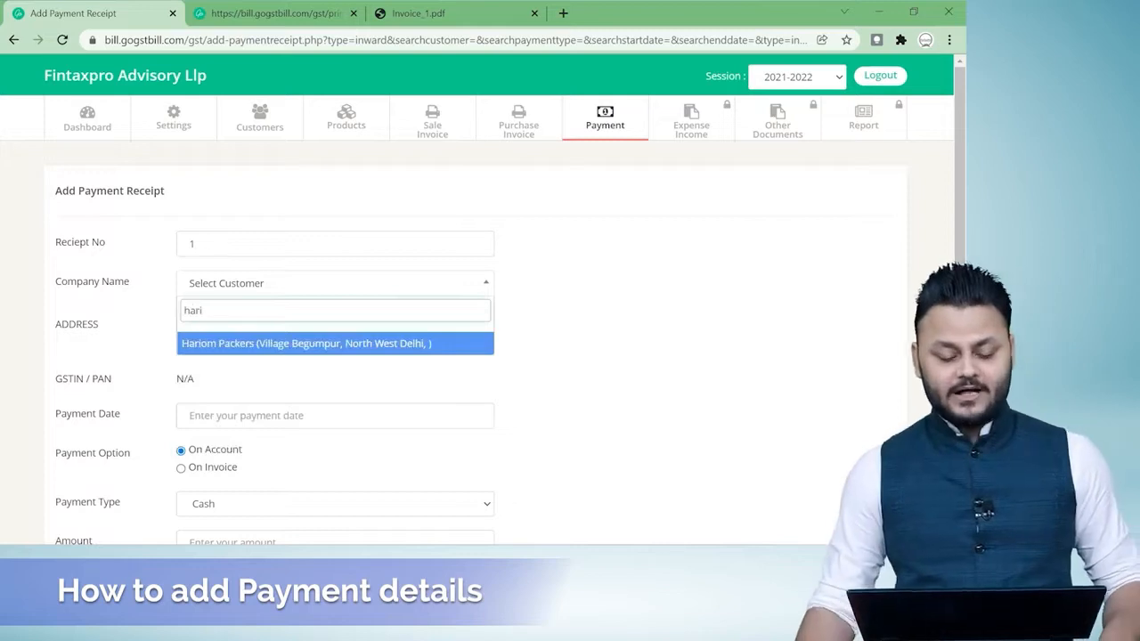
pyautogui.click(364, 346)
pyautogui.scroll(-1, 446, 374)
pyautogui.click(267, 346)
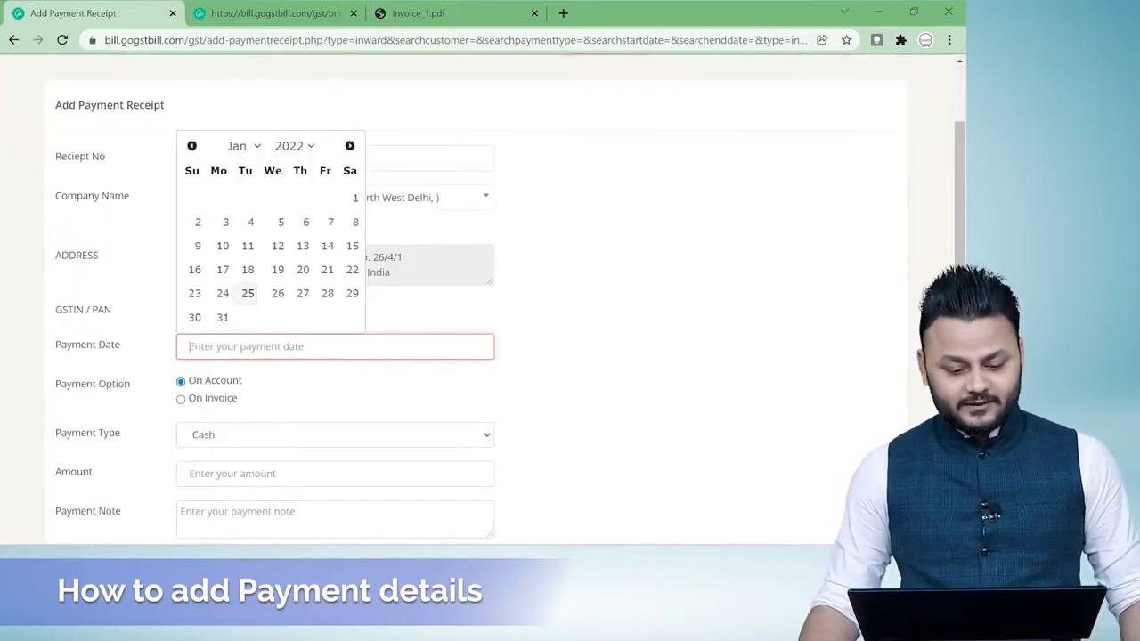
pyautogui.click(249, 296)
# Record the payment against an invoice instead of on account, and select invoice no. 1.
pyautogui.scroll(-1, 650, 347)
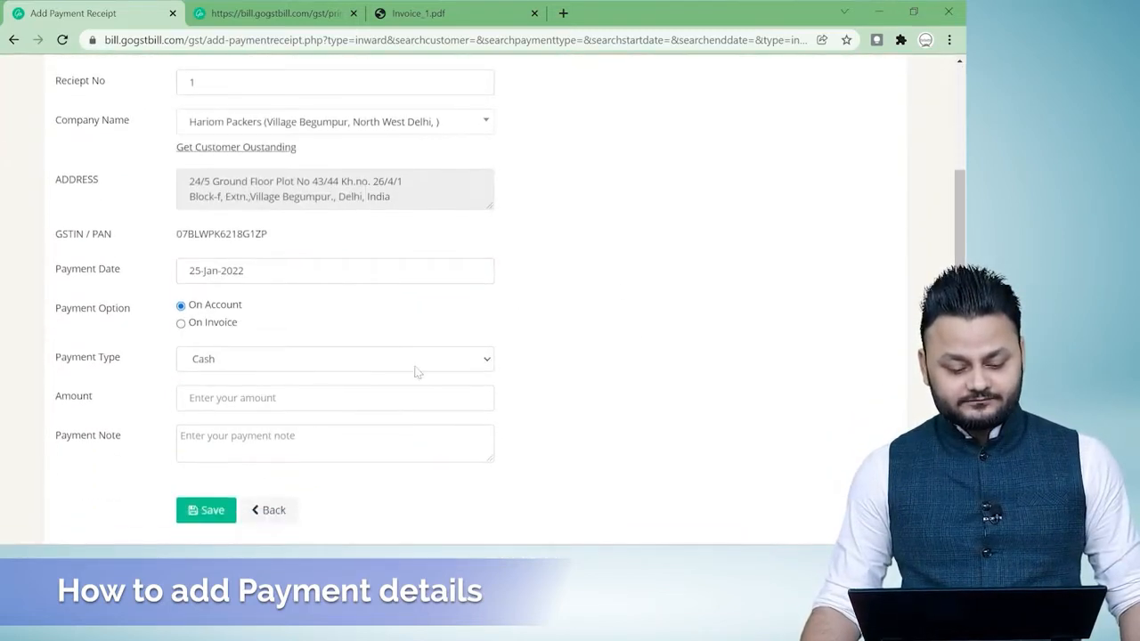
pyautogui.click(182, 325)
pyautogui.scroll(-2, 545, 331)
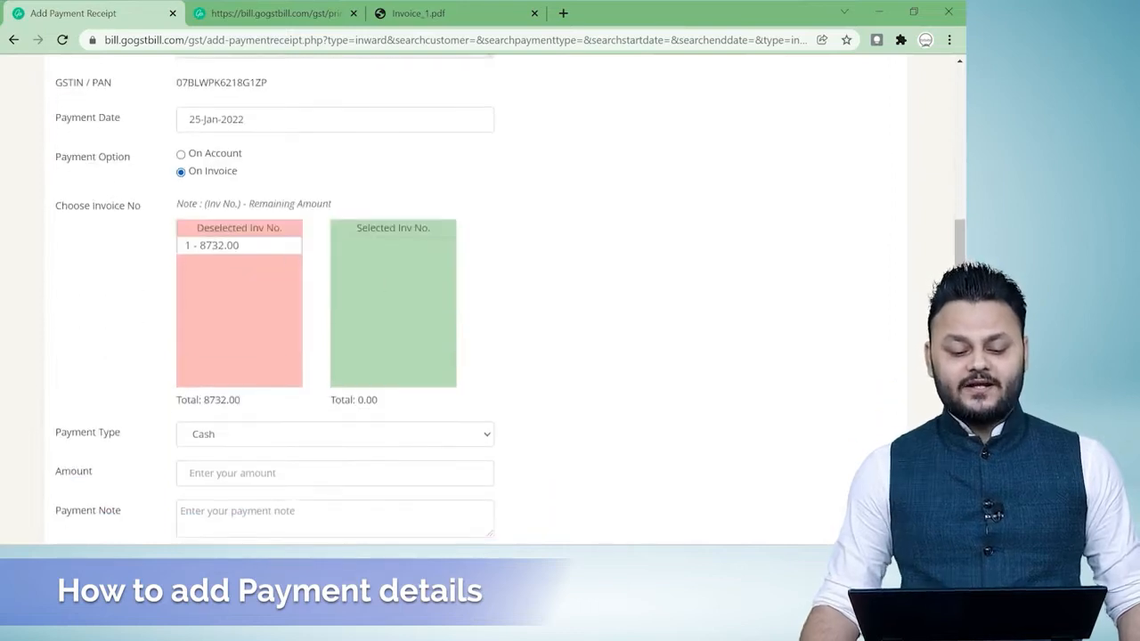
pyautogui.click(215, 246)
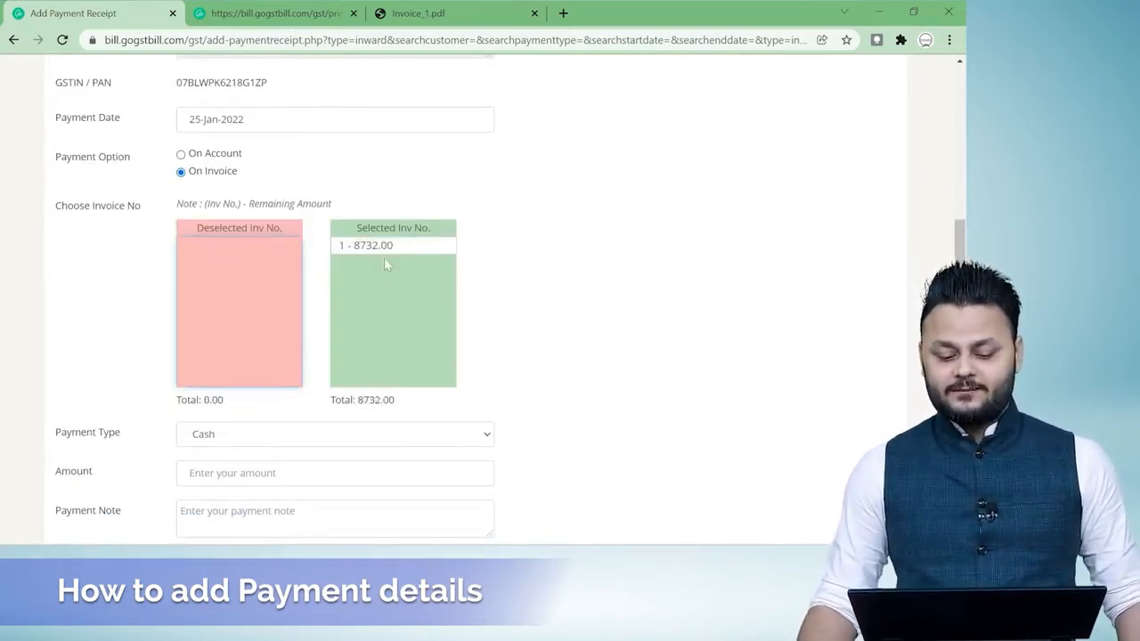
# Set the payment type to Bank/Transfer and the amount to 8732, leave the payment note empty, and save the receipt.
pyautogui.scroll(-2, 623, 299)
pyautogui.click(479, 285)
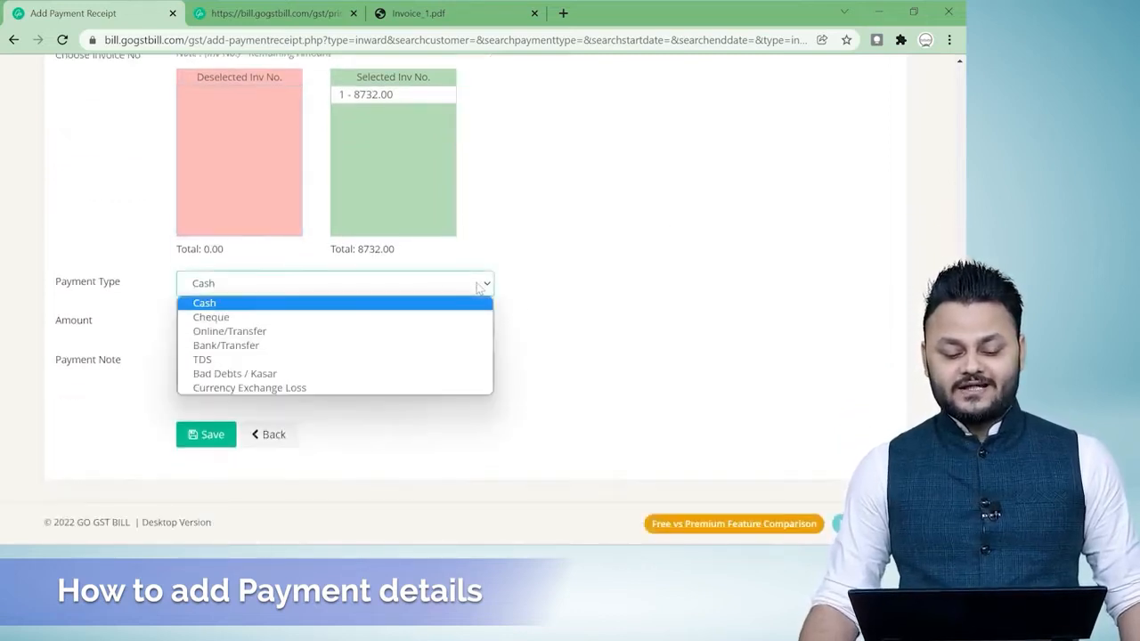
pyautogui.click(243, 346)
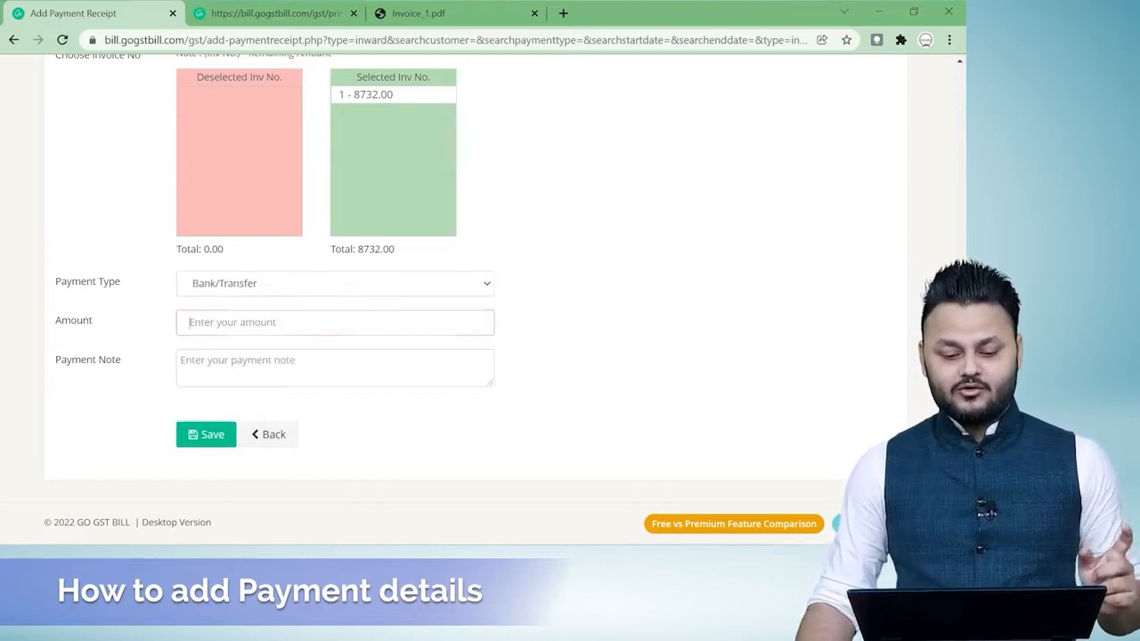
pyautogui.write('8732')
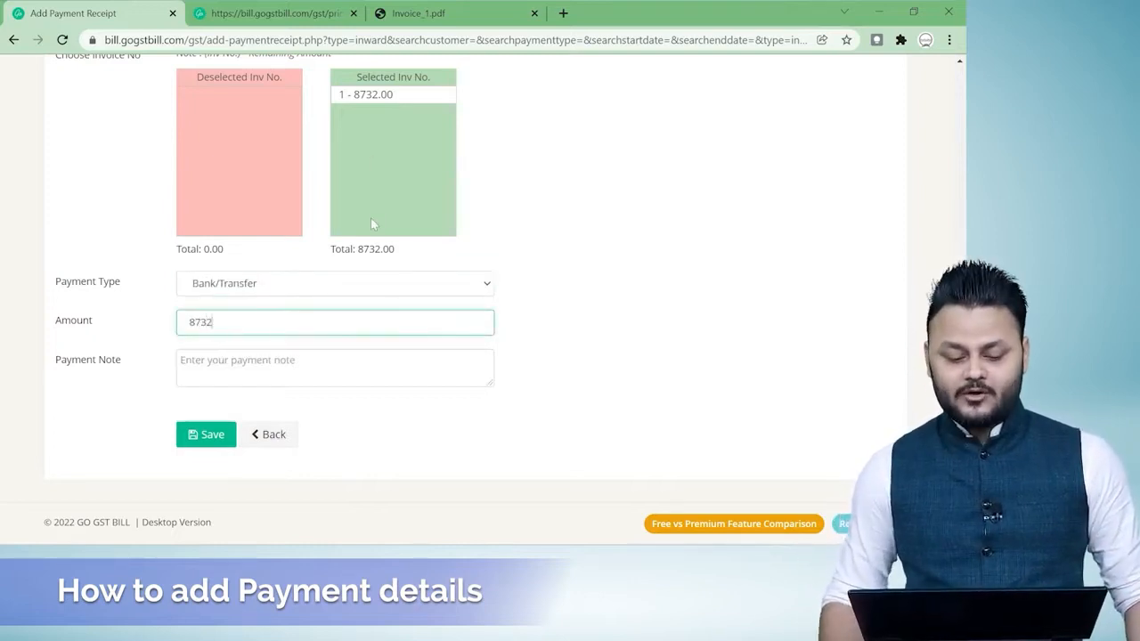
pyautogui.press('Tab')
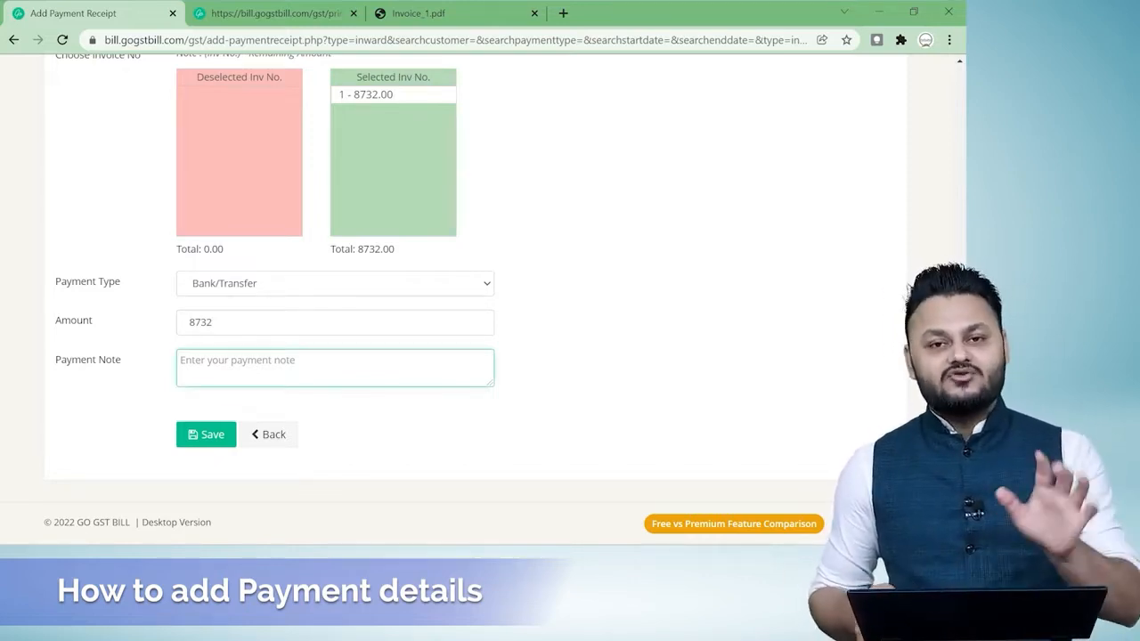
pyautogui.click(203, 436)
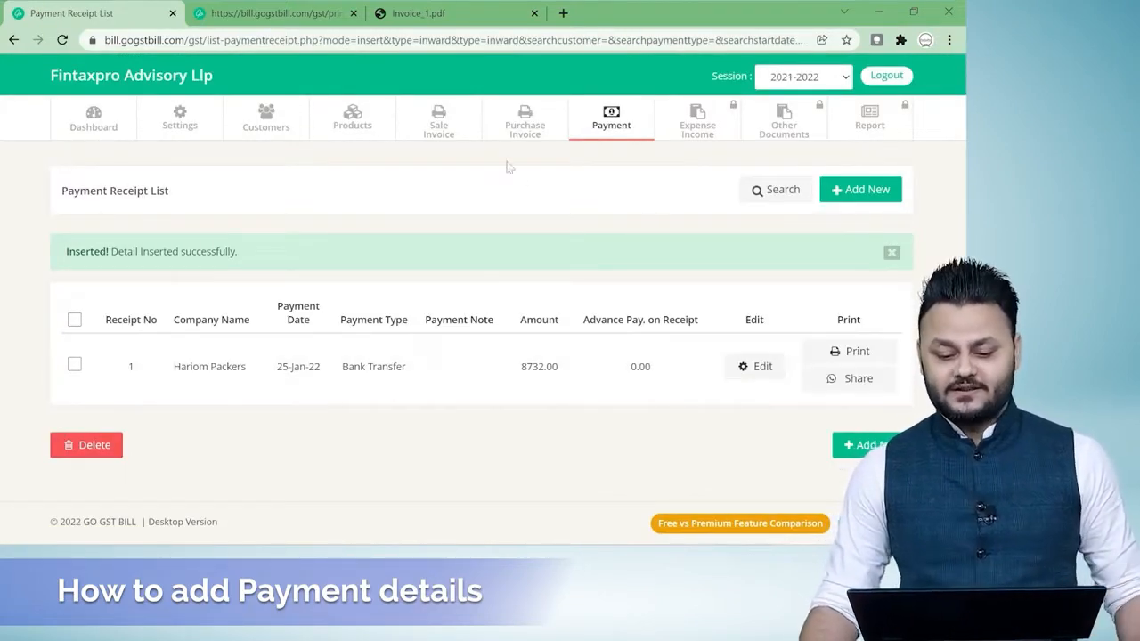
# Check the payment status in the sale invoice list and review the organisation details in the settings without changing them.
pyautogui.click(438, 123)
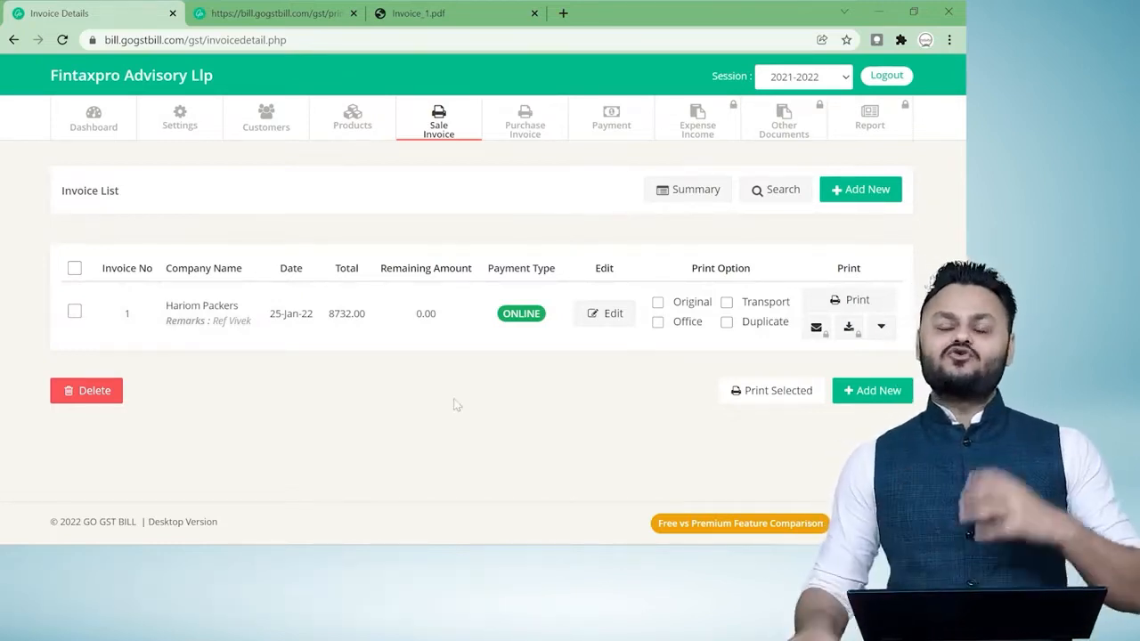
pyautogui.click(178, 114)
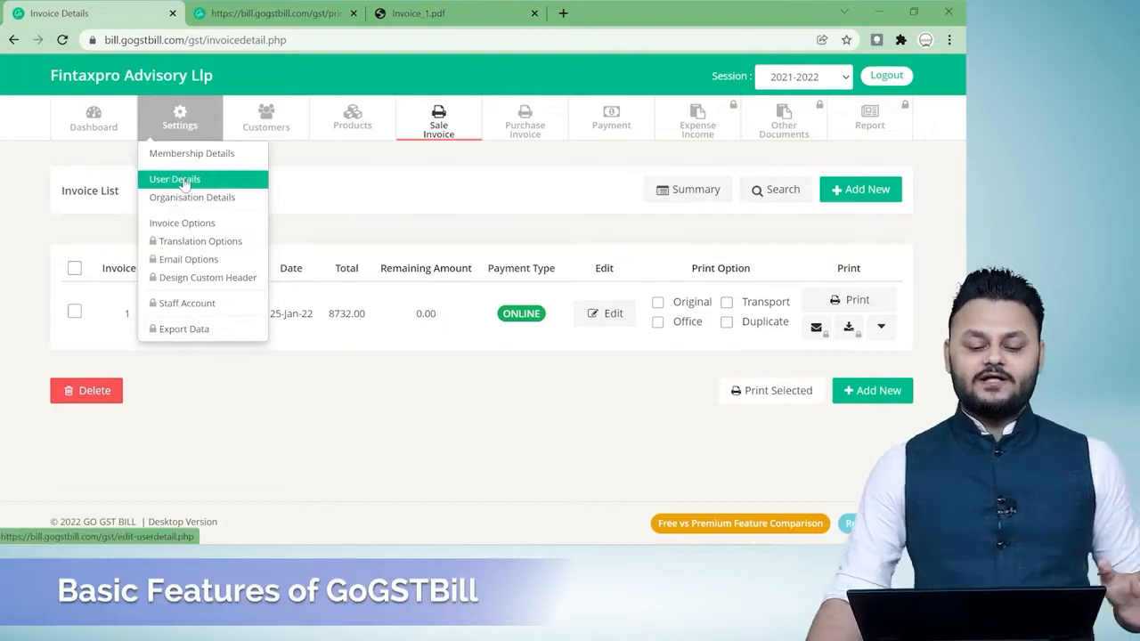
pyautogui.click(196, 203)
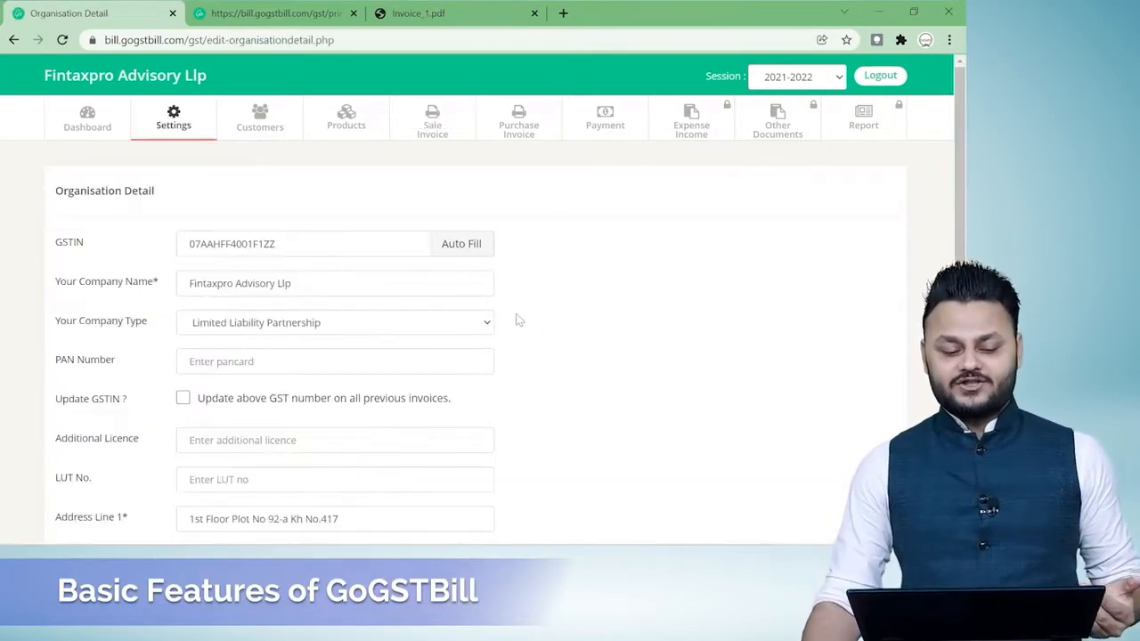
pyautogui.scroll(-4, 685, 355)
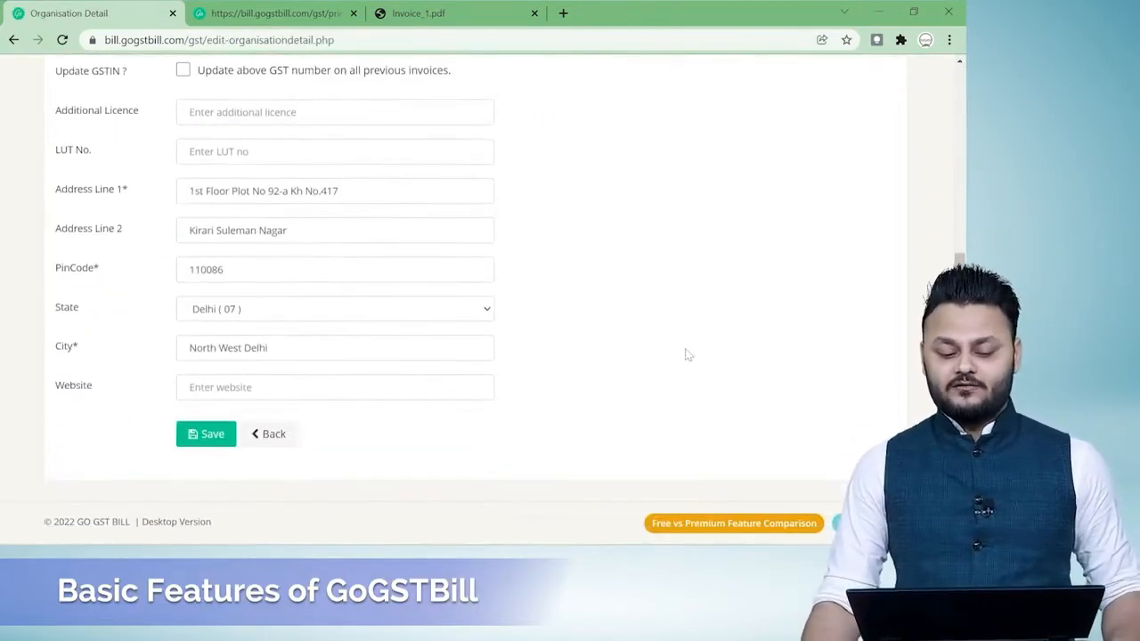
pyautogui.click(271, 438)
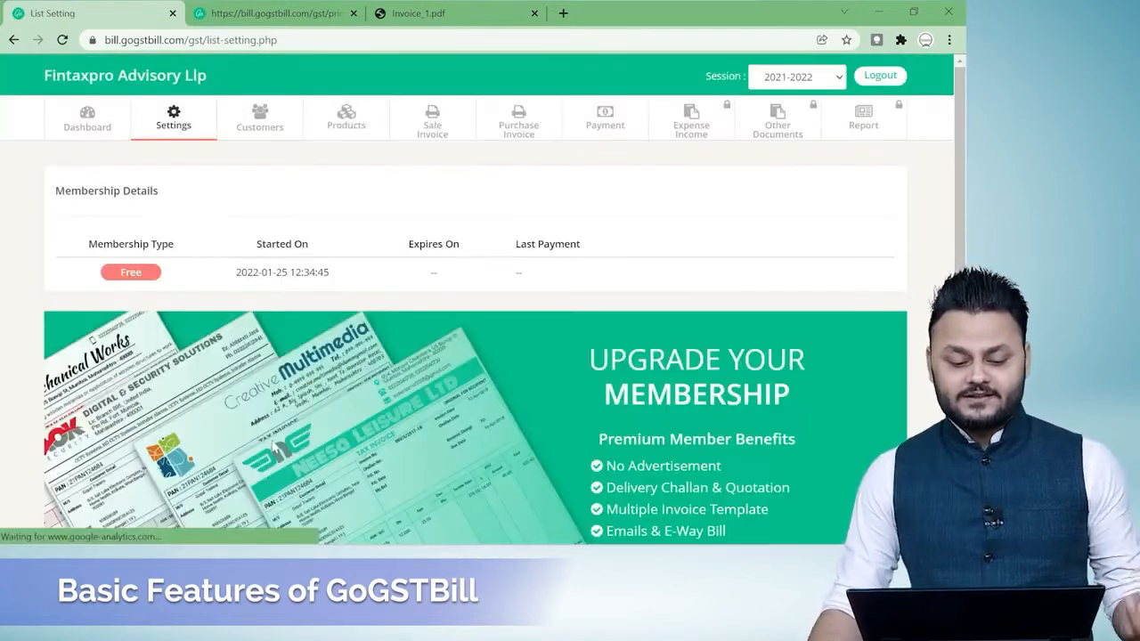
# Open the General Options of the invoice settings and review the logo, product note, rounding and oversell options.
pyautogui.click(174, 120)
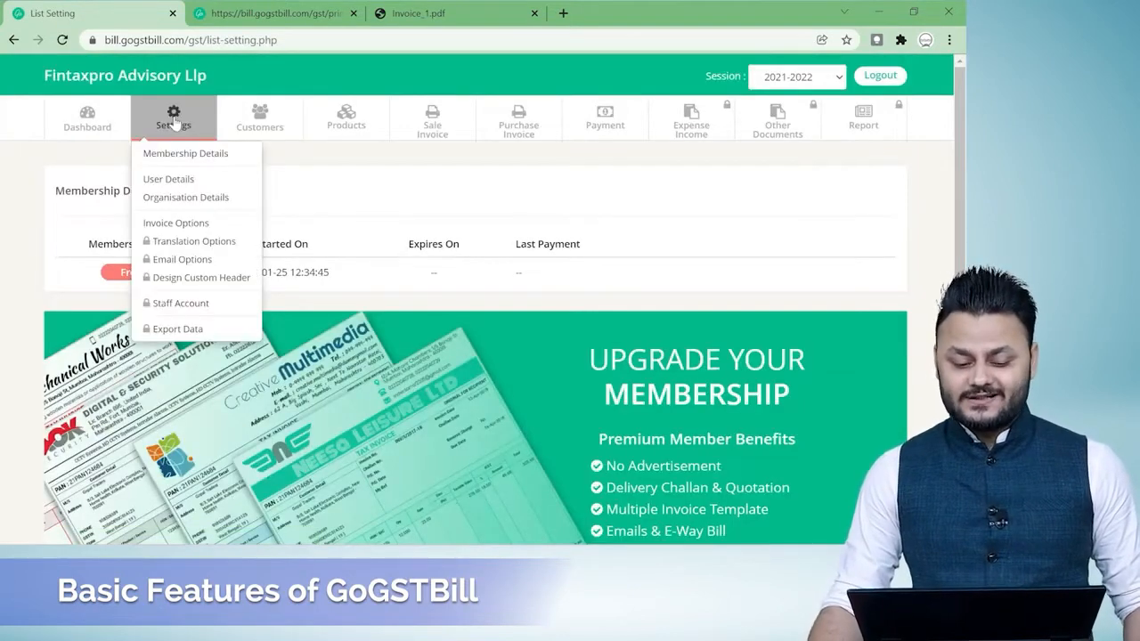
pyautogui.click(176, 224)
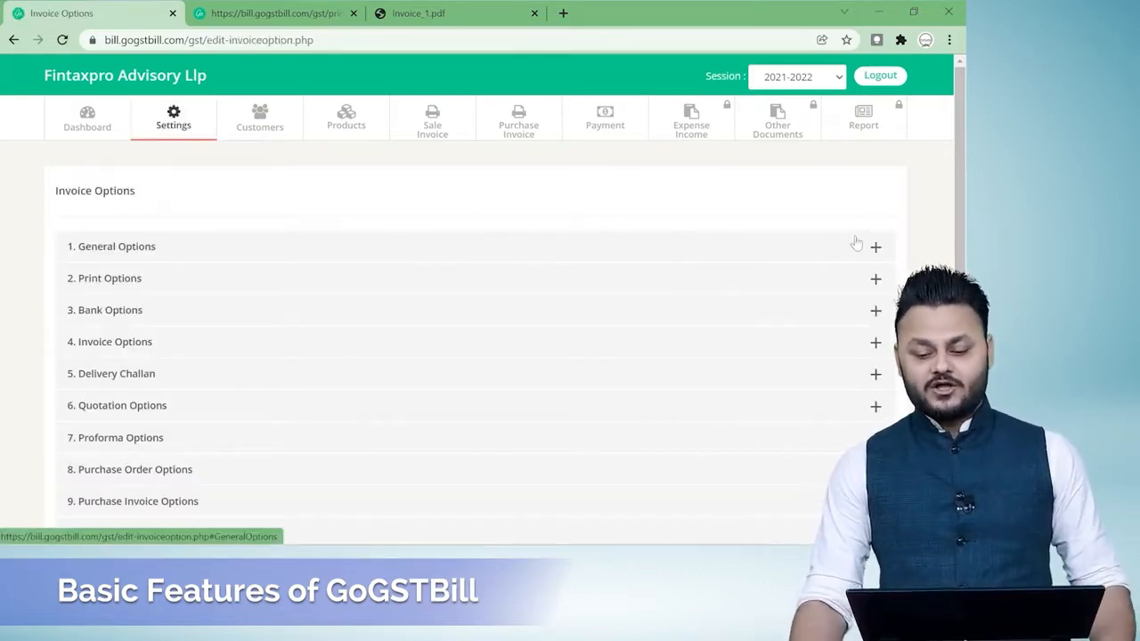
pyautogui.click(877, 256)
pyautogui.scroll(-1, 534, 268)
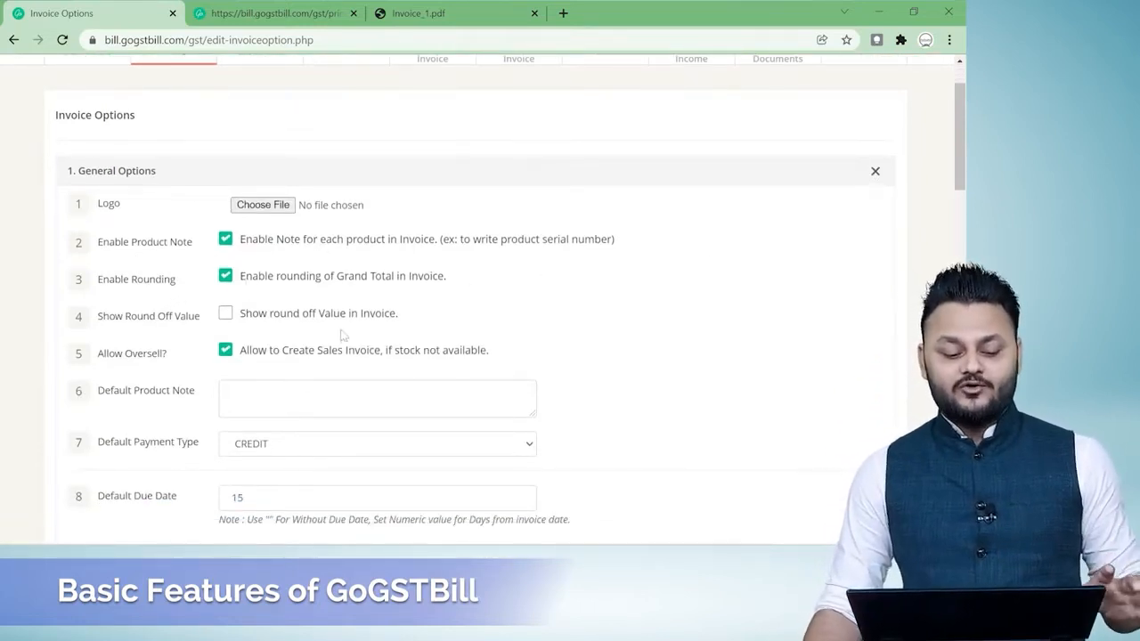
pyautogui.scroll(-1, 345, 336)
pyautogui.scroll(-1, 189, 345)
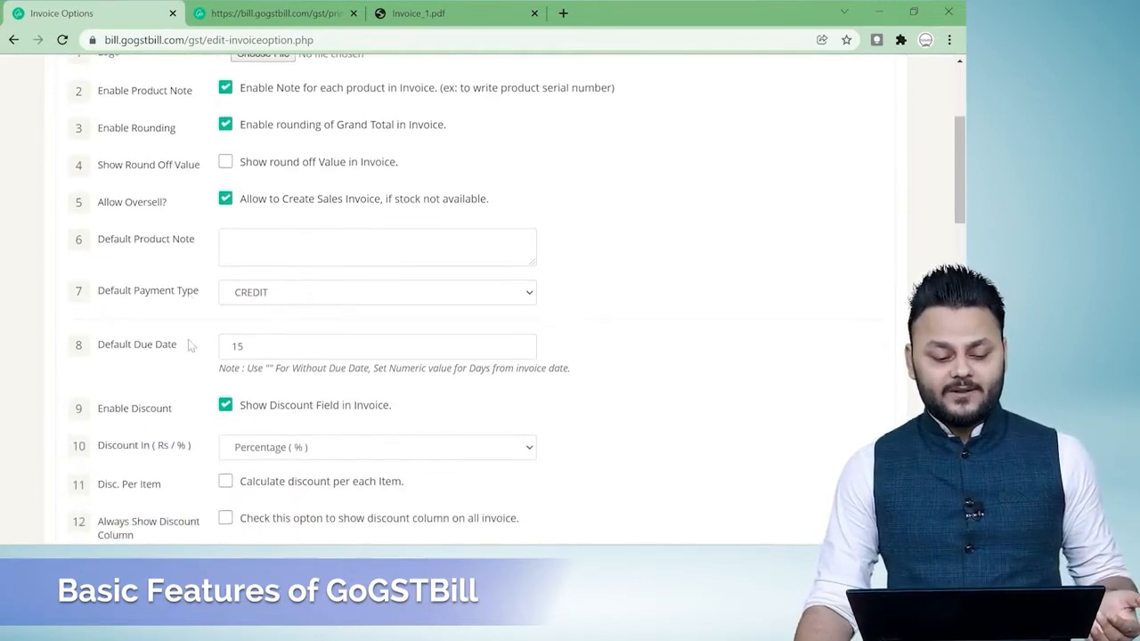
# Examine the default payment type choices, due date, discount and decimal value settings in General Options without changing them.
pyautogui.click(426, 296)
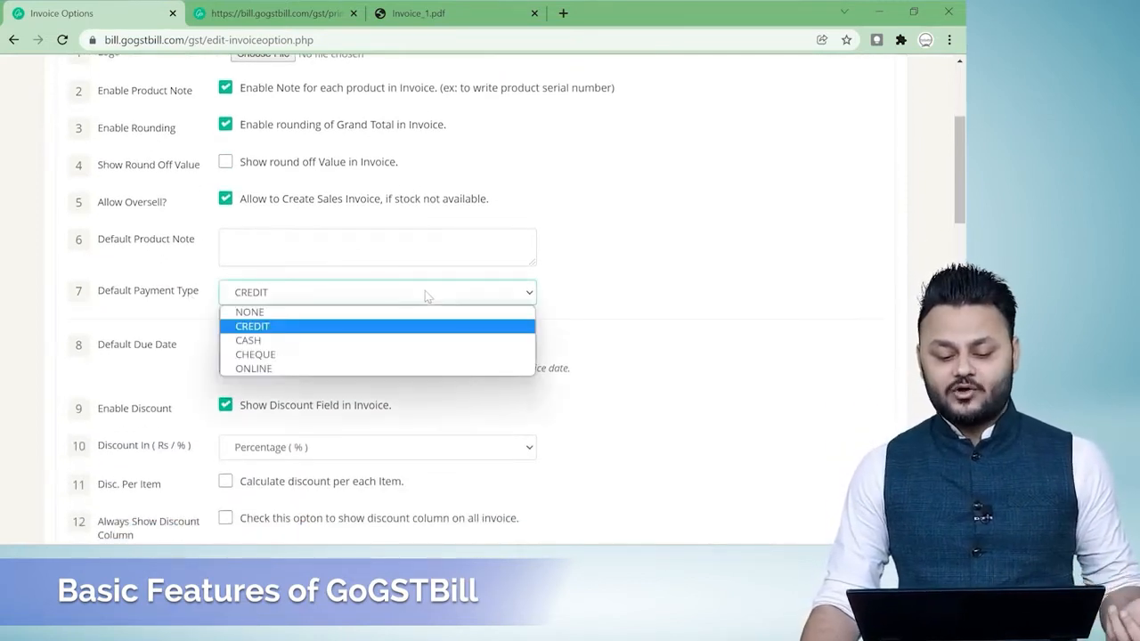
pyautogui.click(426, 297)
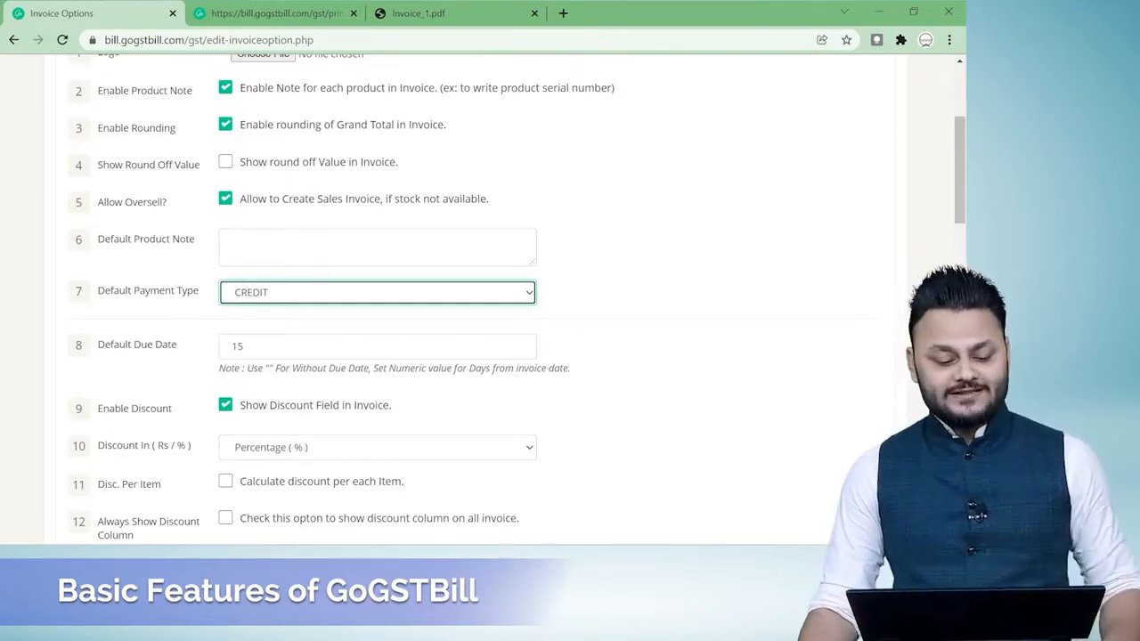
pyautogui.scroll(-1, 283, 341)
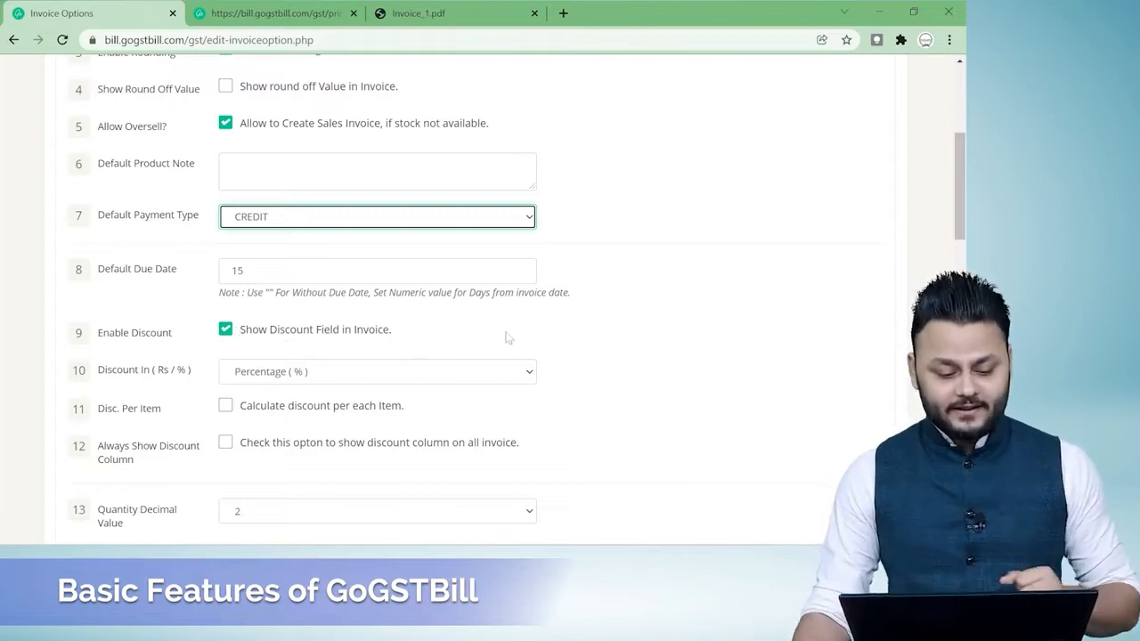
pyautogui.scroll(-1, 534, 335)
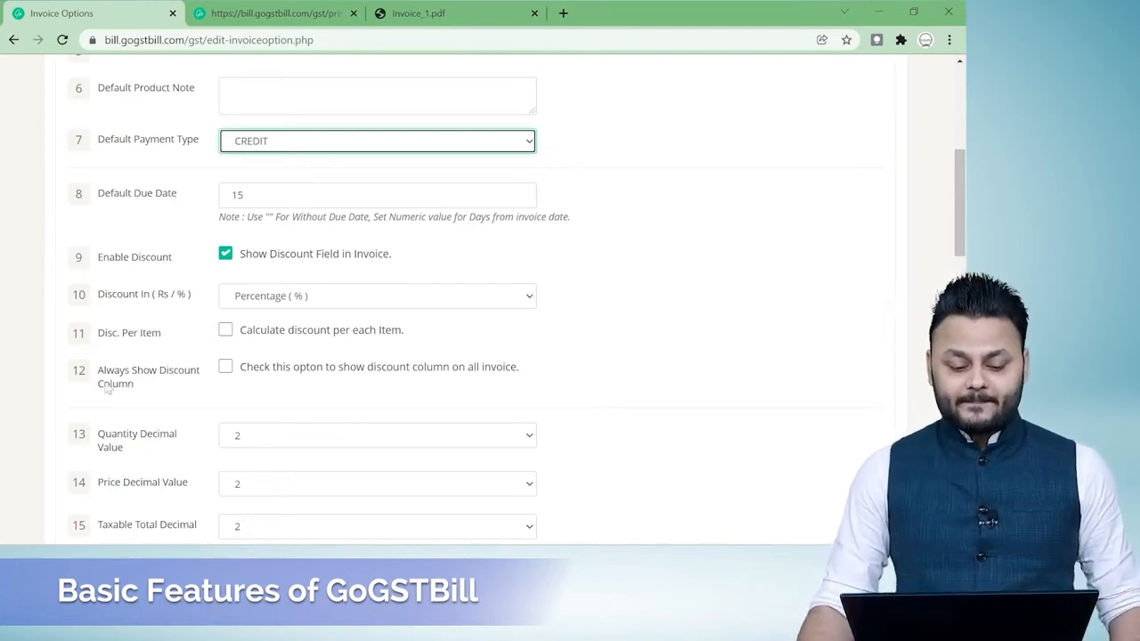
pyautogui.scroll(-2, 354, 386)
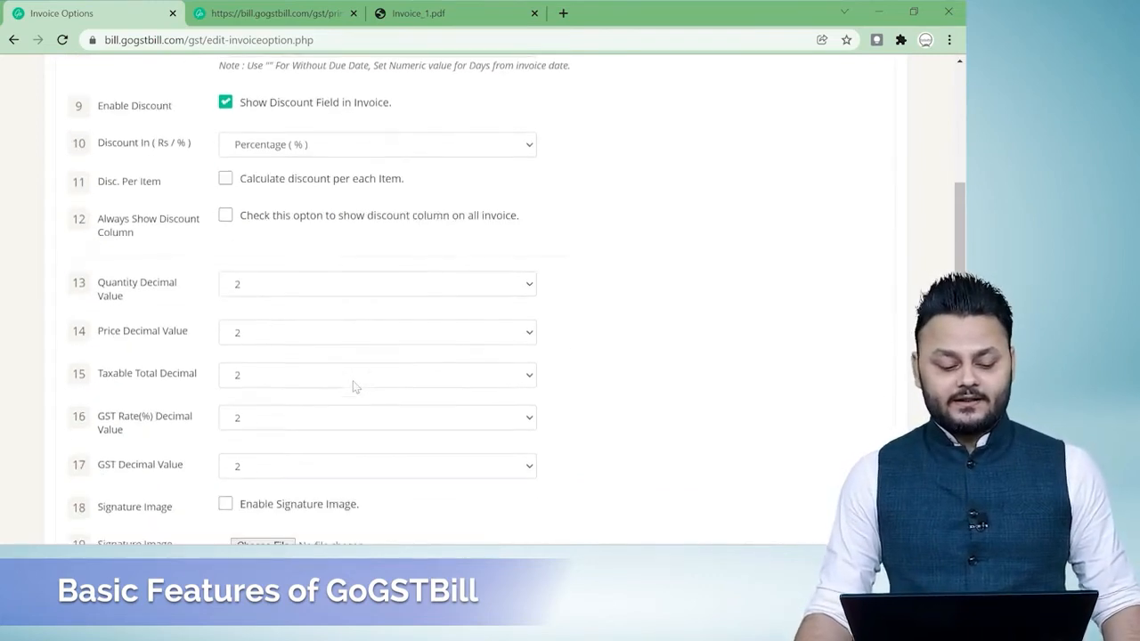
pyautogui.scroll(-1, 160, 383)
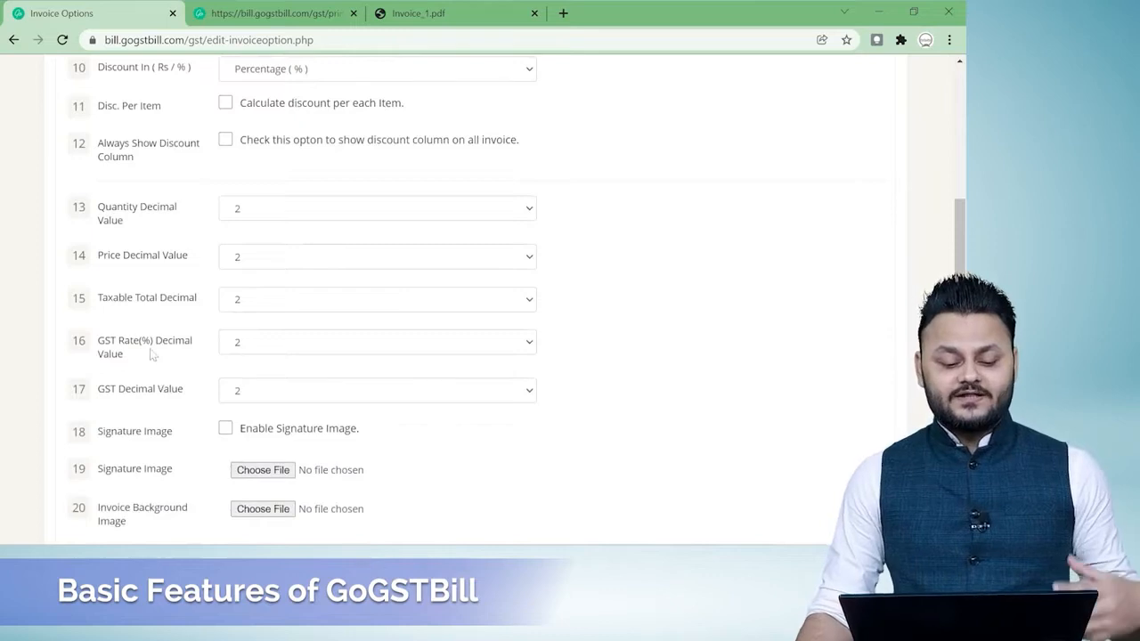
pyautogui.scroll(-2, 152, 354)
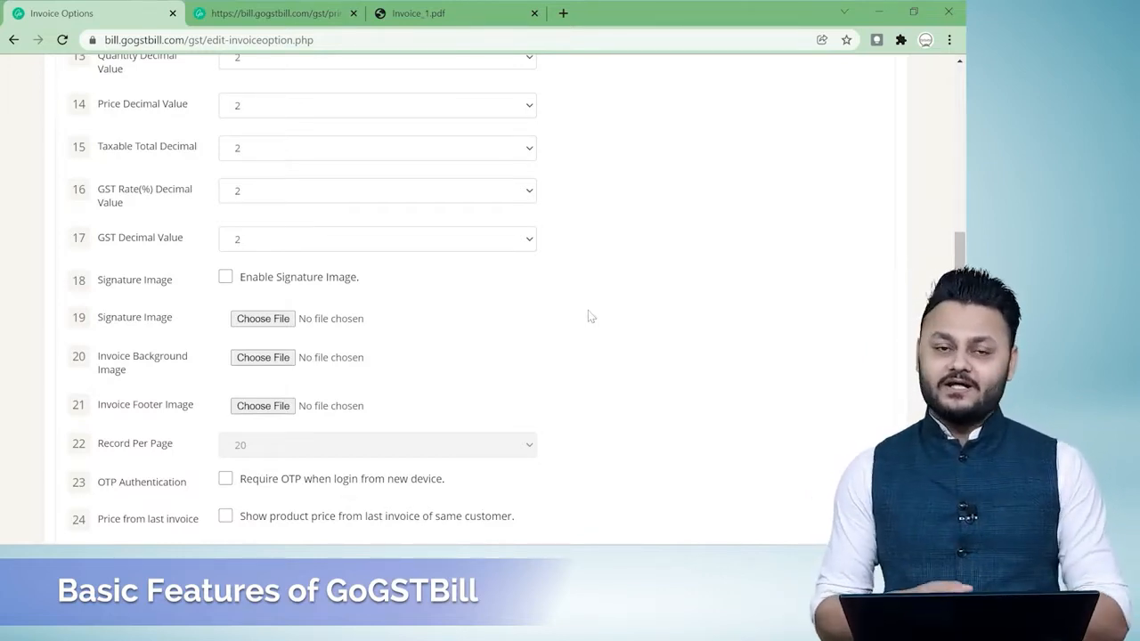
# Examine the signature, background and footer image options and the remaining General Options without selecting any file.
pyautogui.click(240, 325)
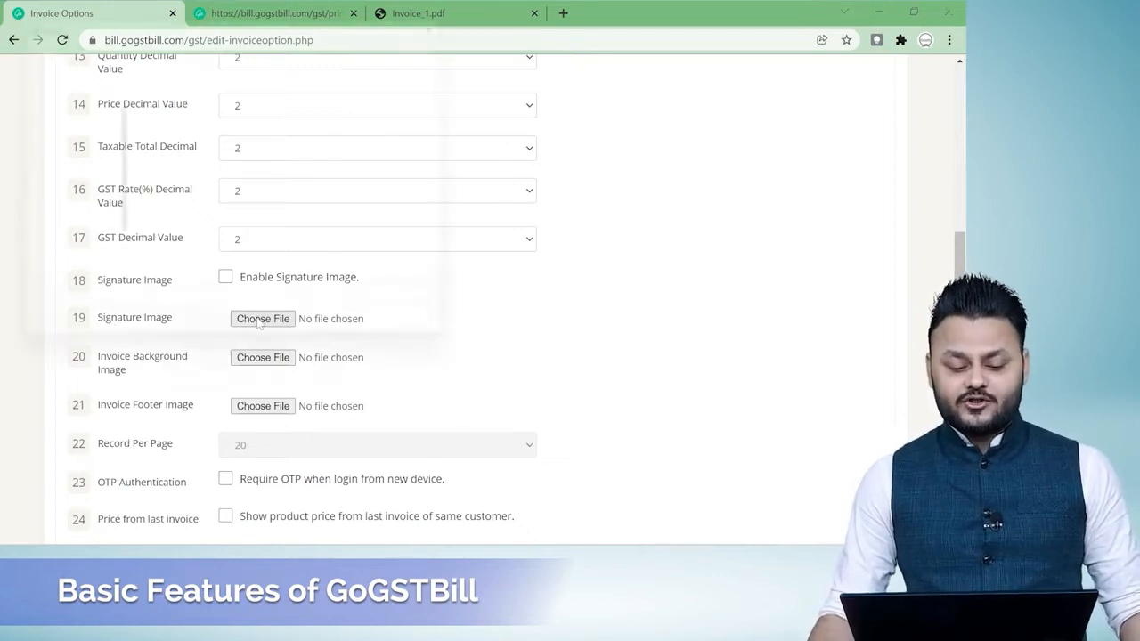
pyautogui.click(422, 340)
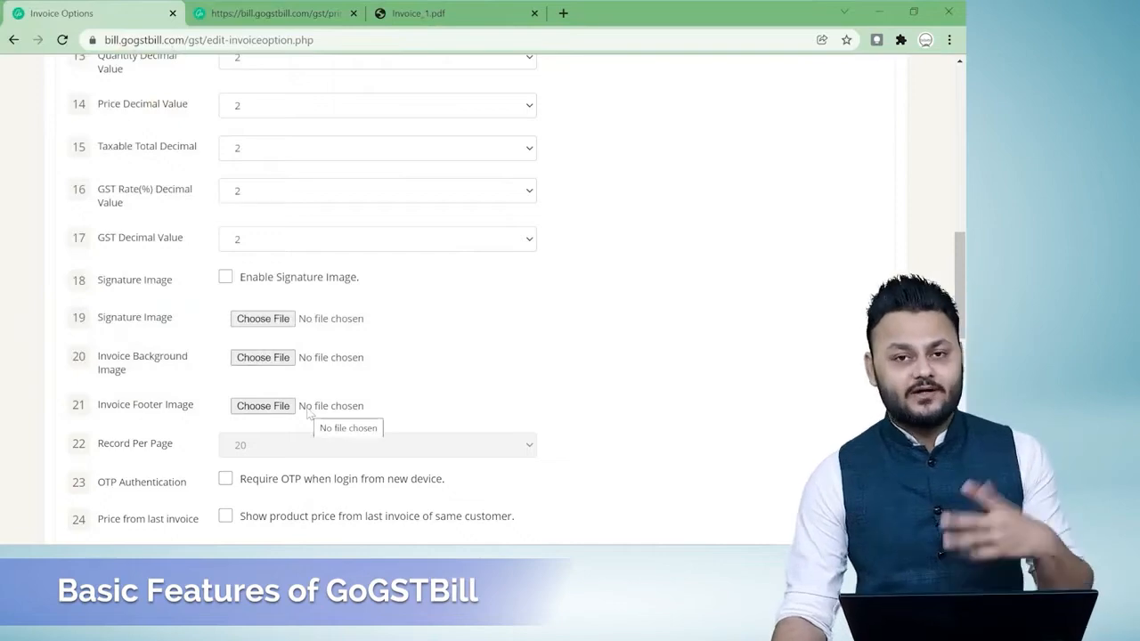
pyautogui.scroll(-5, 746, 380)
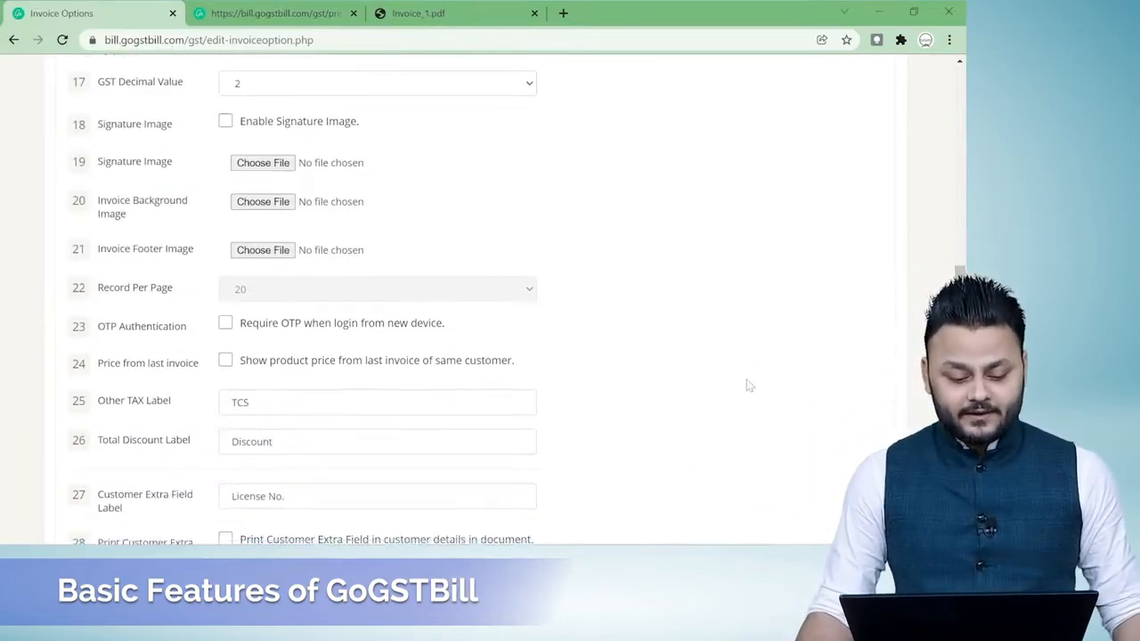
pyautogui.scroll(-3, 748, 385)
pyautogui.scroll(4, 748, 384)
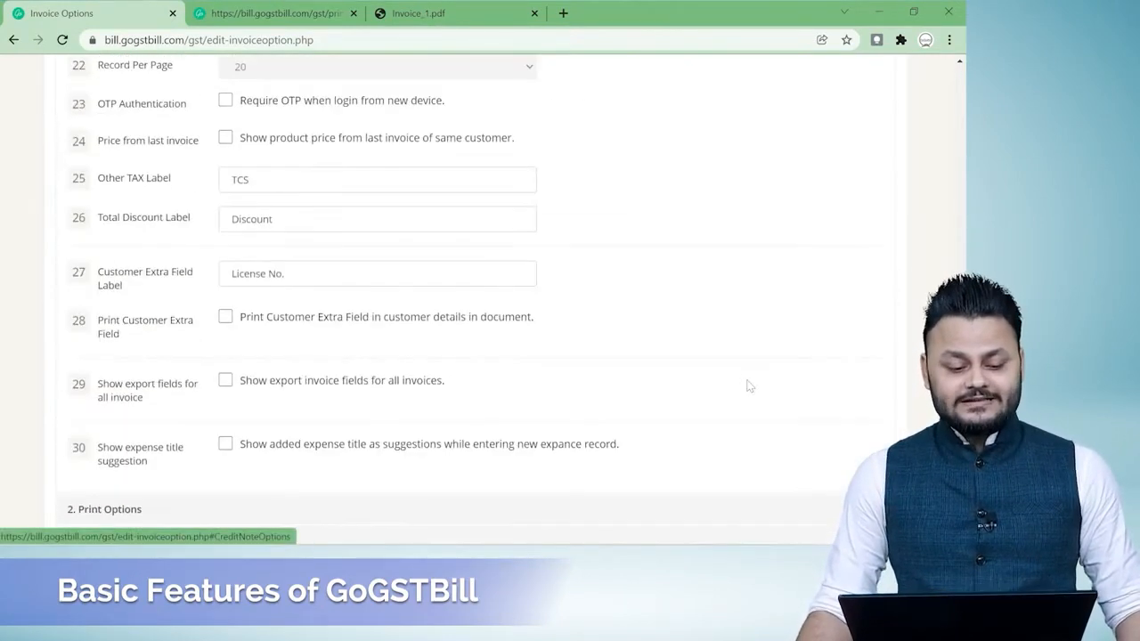
pyautogui.scroll(-2, 748, 385)
pyautogui.scroll(-1, 748, 385)
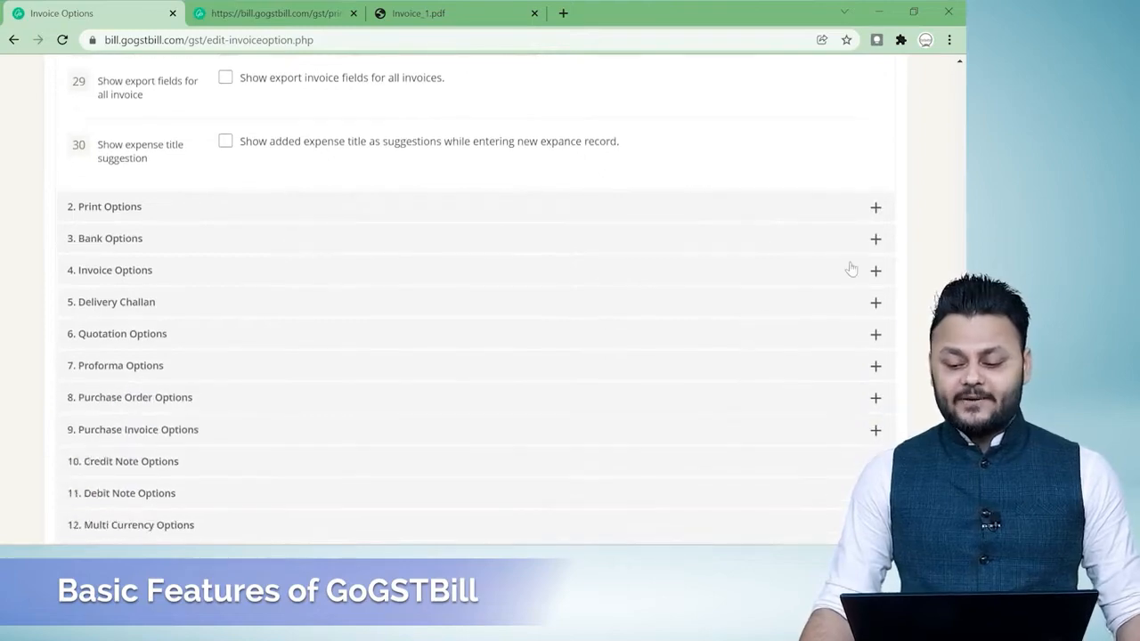
# Expand the Print Options and Bank Options sections and examine the print templates, customer labels and bank detail fields.
pyautogui.click(877, 207)
pyautogui.scroll(10, 740, 364)
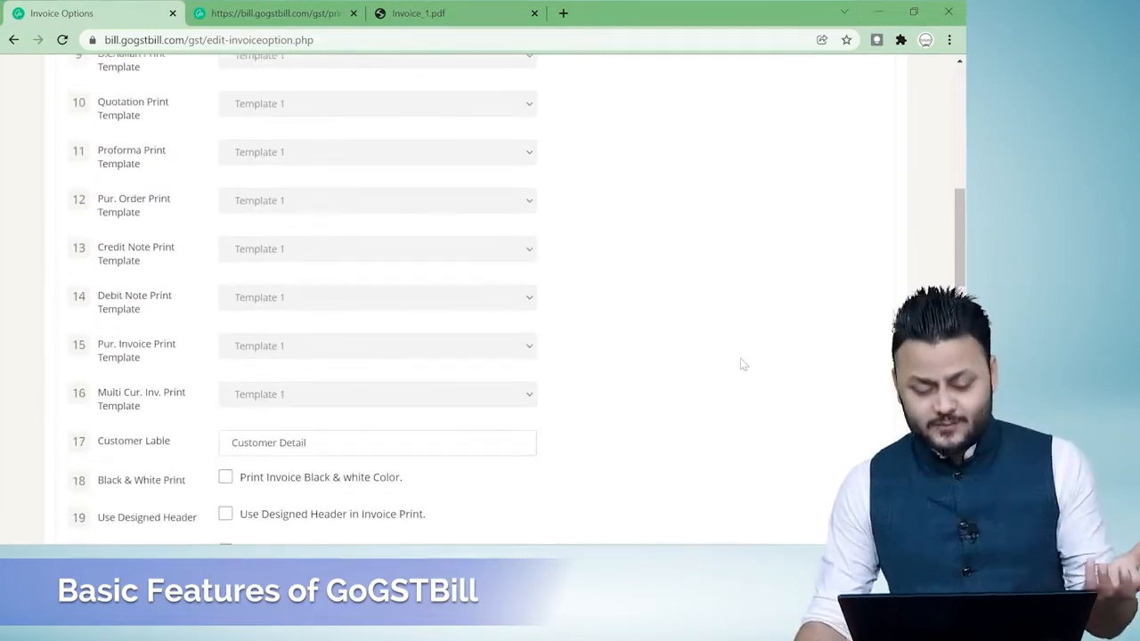
pyautogui.scroll(-10, 742, 363)
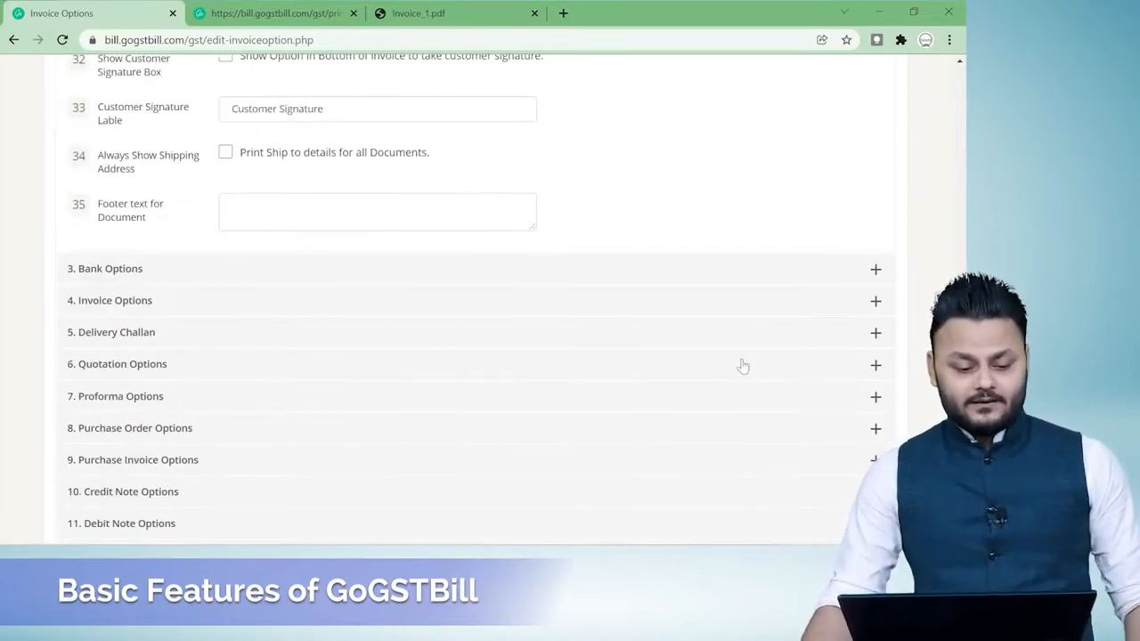
pyautogui.click(875, 270)
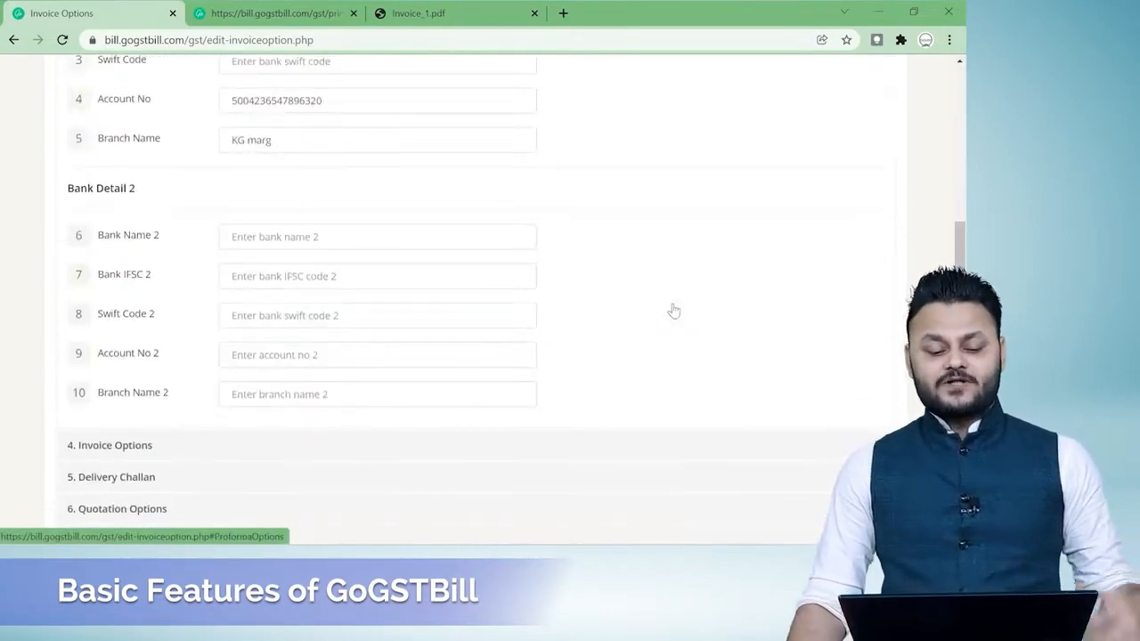
pyautogui.scroll(3, 675, 310)
pyautogui.scroll(-5, 675, 310)
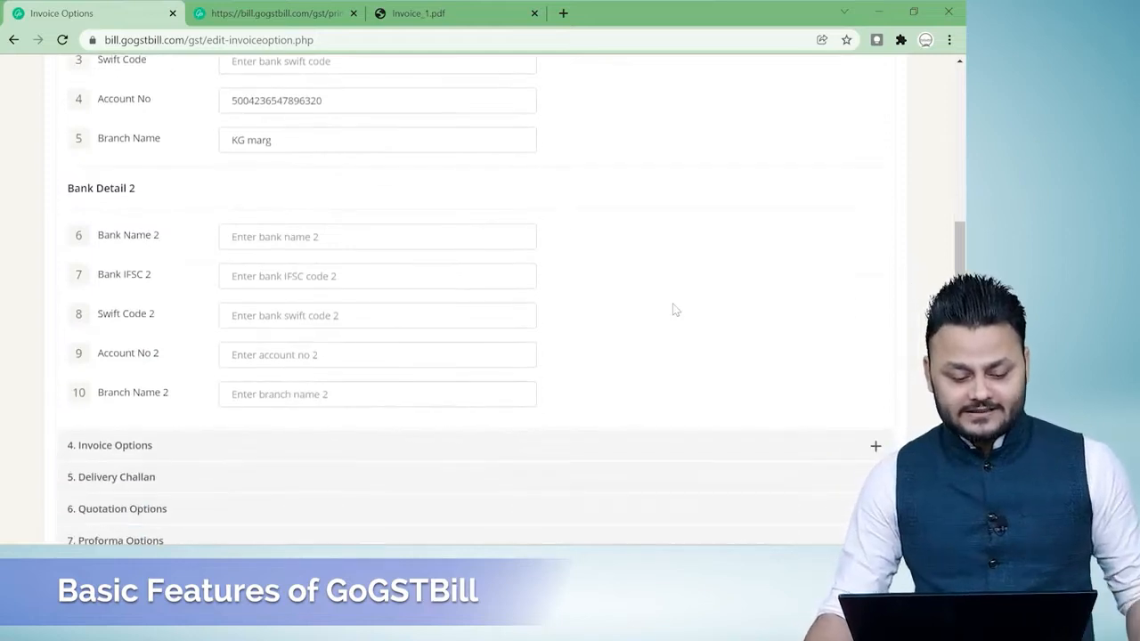
# Expand the Invoice Options section and examine the invoice title, prefix, challan, extra field, copy title and terms settings.
pyautogui.click(875, 295)
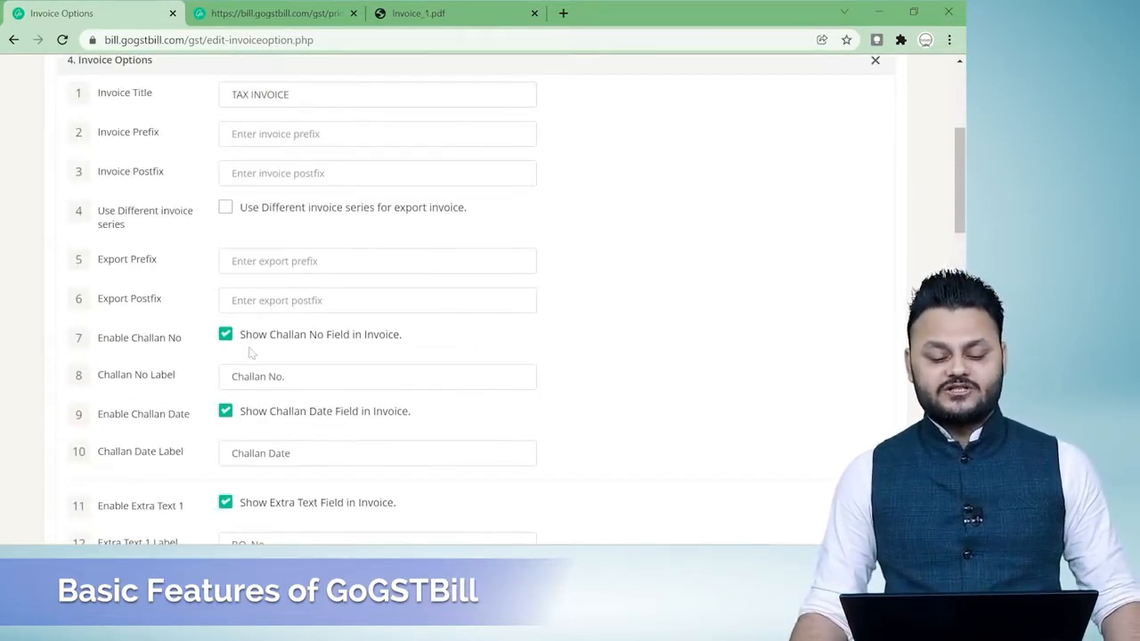
pyautogui.scroll(-2, 326, 348)
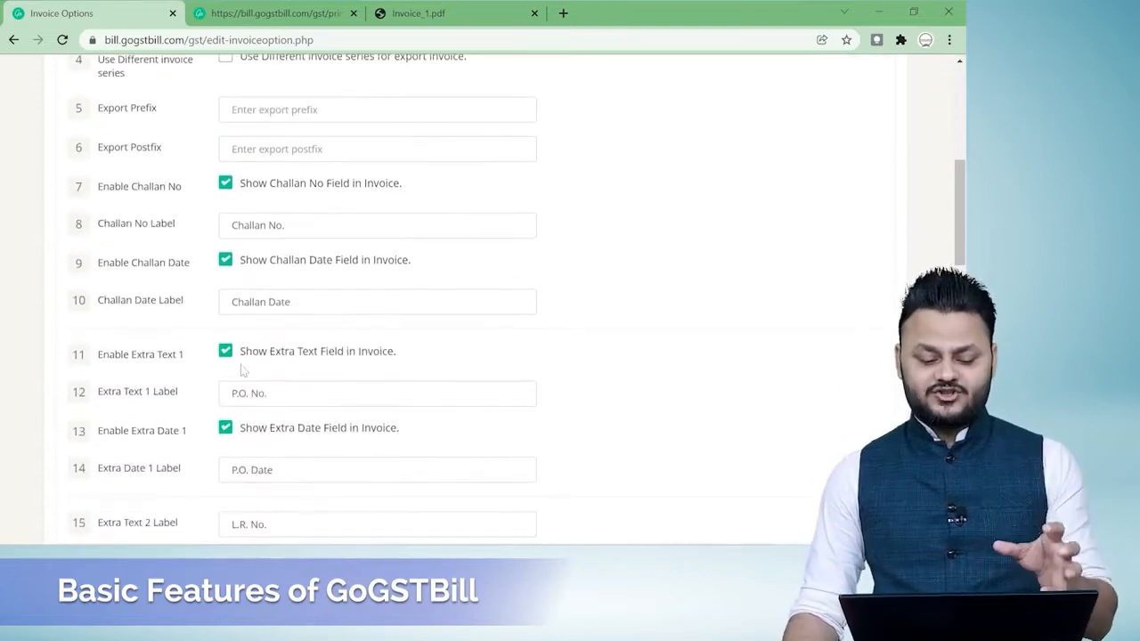
pyautogui.scroll(-6, 700, 349)
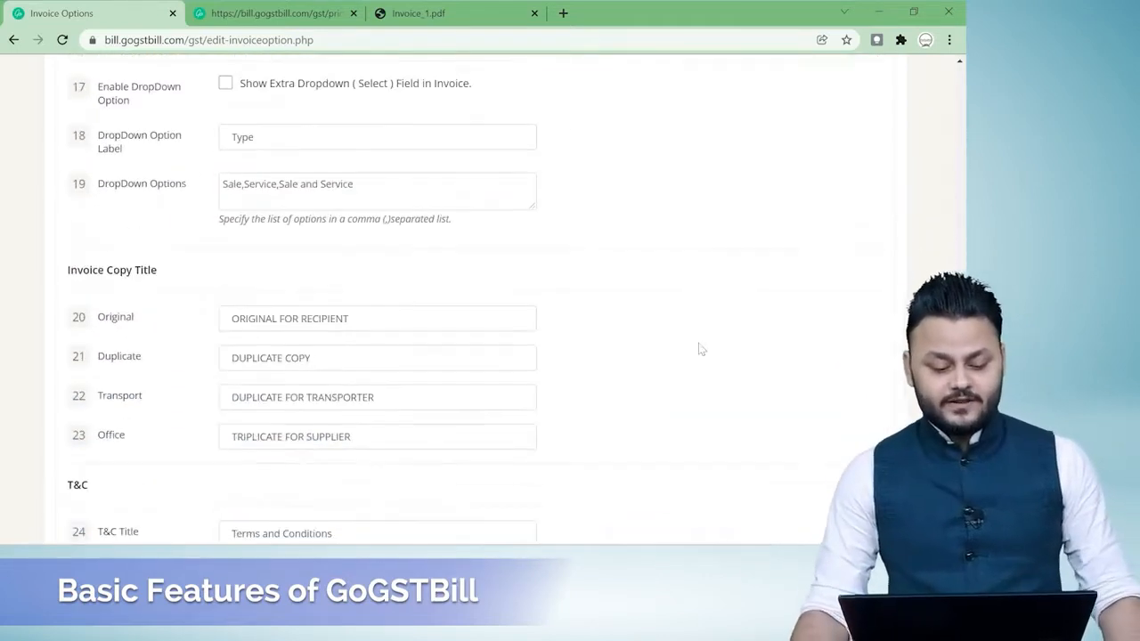
pyautogui.scroll(-6, 700, 349)
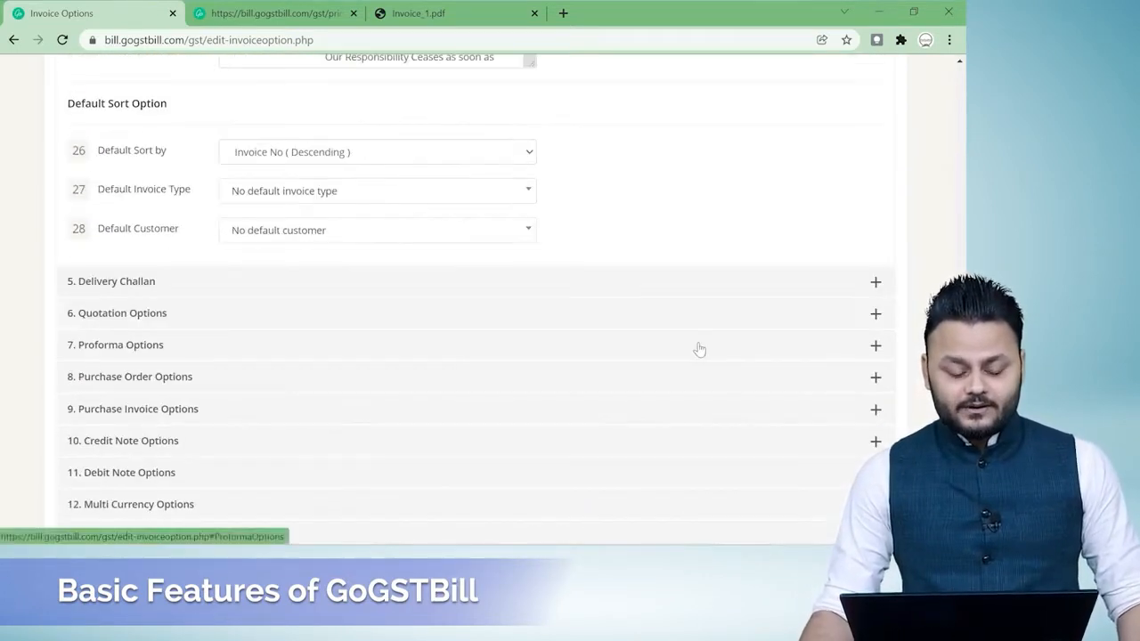
pyautogui.scroll(3, 700, 349)
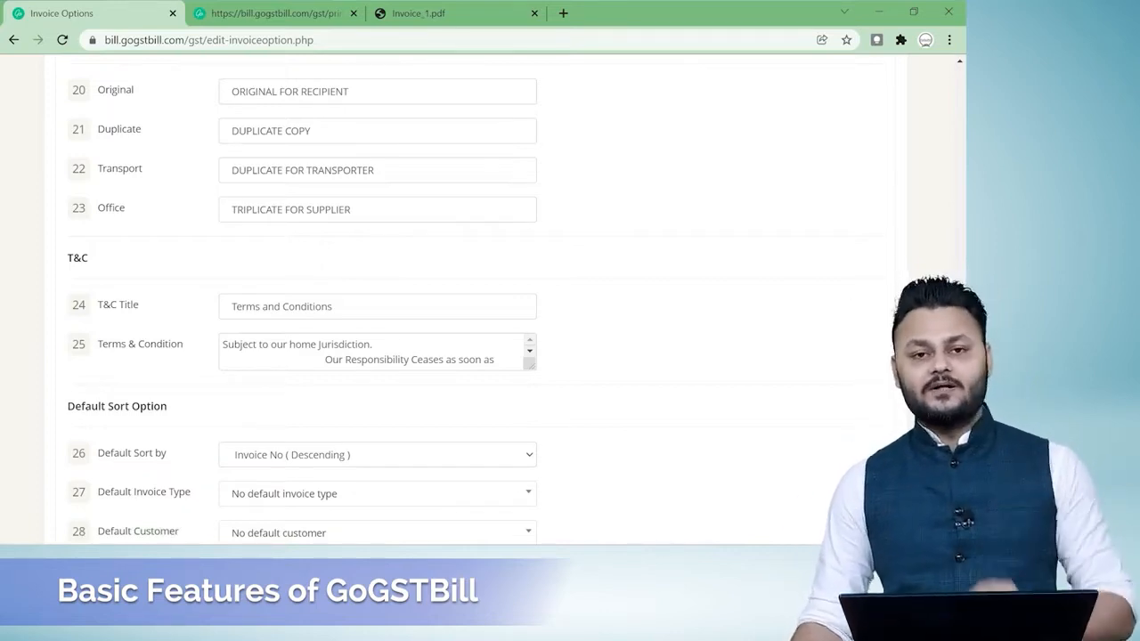
pyautogui.scroll(-3, 624, 347)
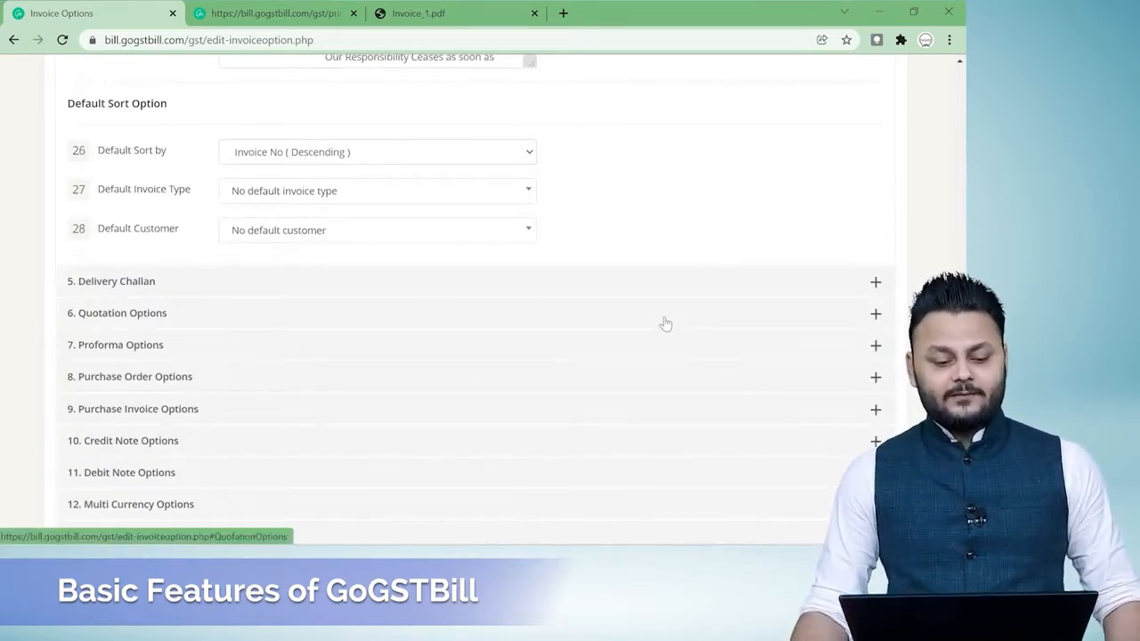
# Examine the Default Sort by choices of the Invoice Options and keep the current sort order.
pyautogui.scroll(1, 662, 323)
pyautogui.click(519, 229)
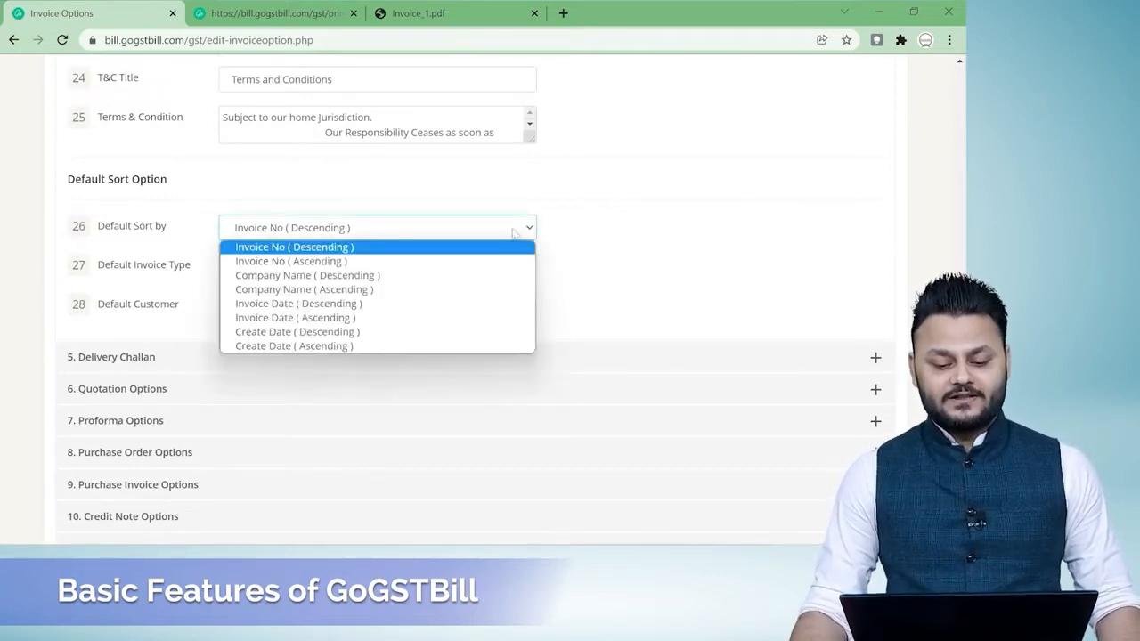
pyautogui.click(545, 233)
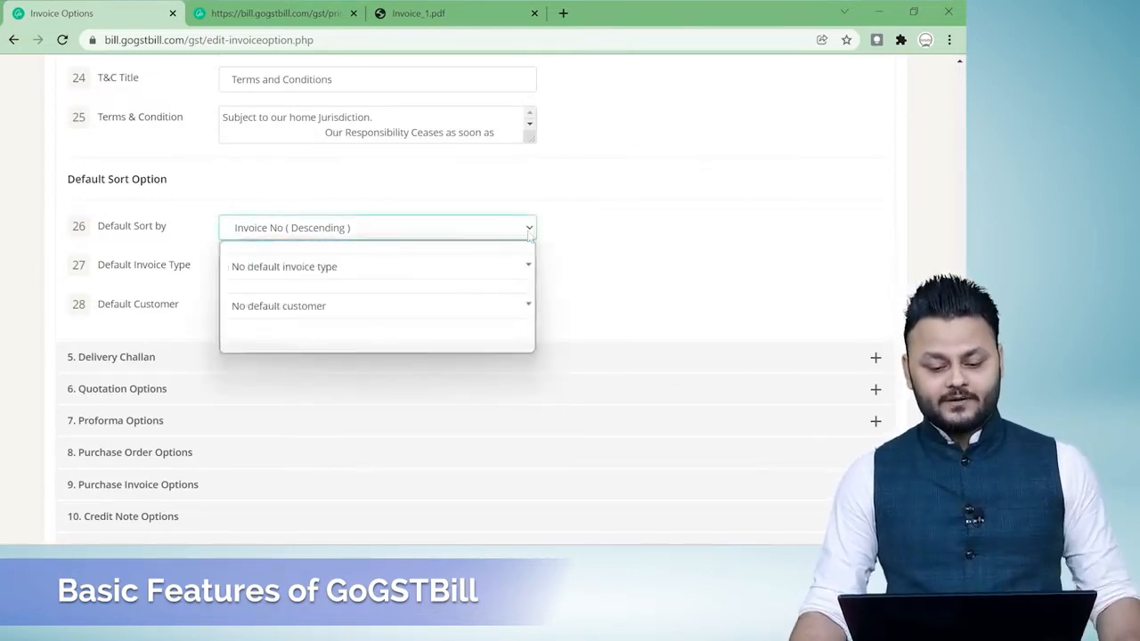
pyautogui.scroll(-1, 656, 247)
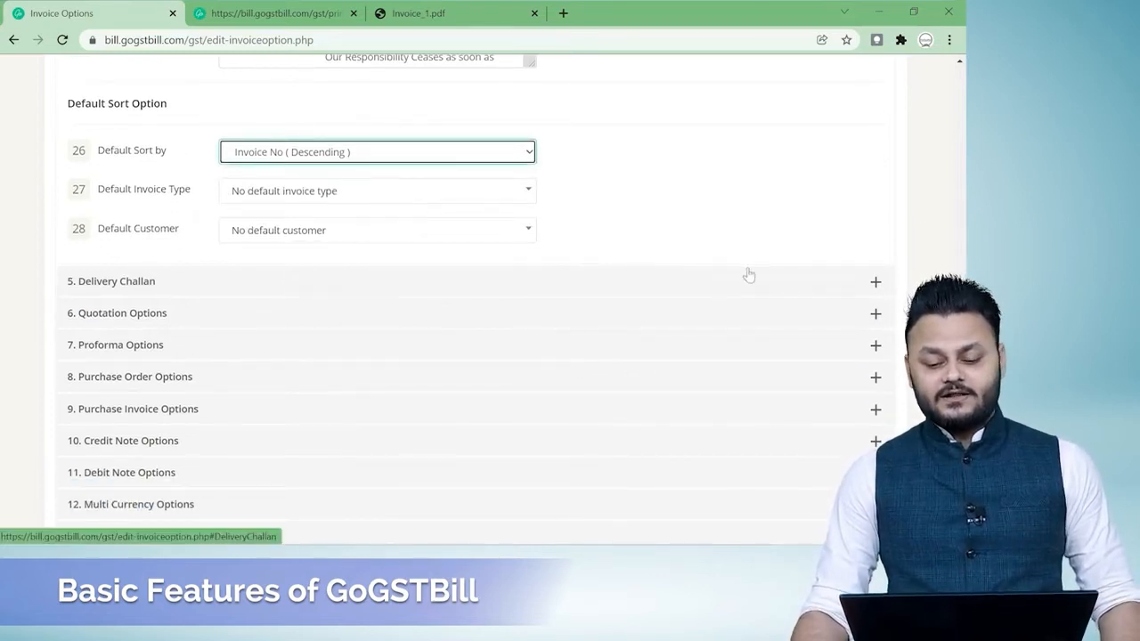
pyautogui.scroll(-1, 748, 274)
# Expand the Quotation Options section and examine its extra fields, dropdown options and terms and conditions.
pyautogui.click(328, 236)
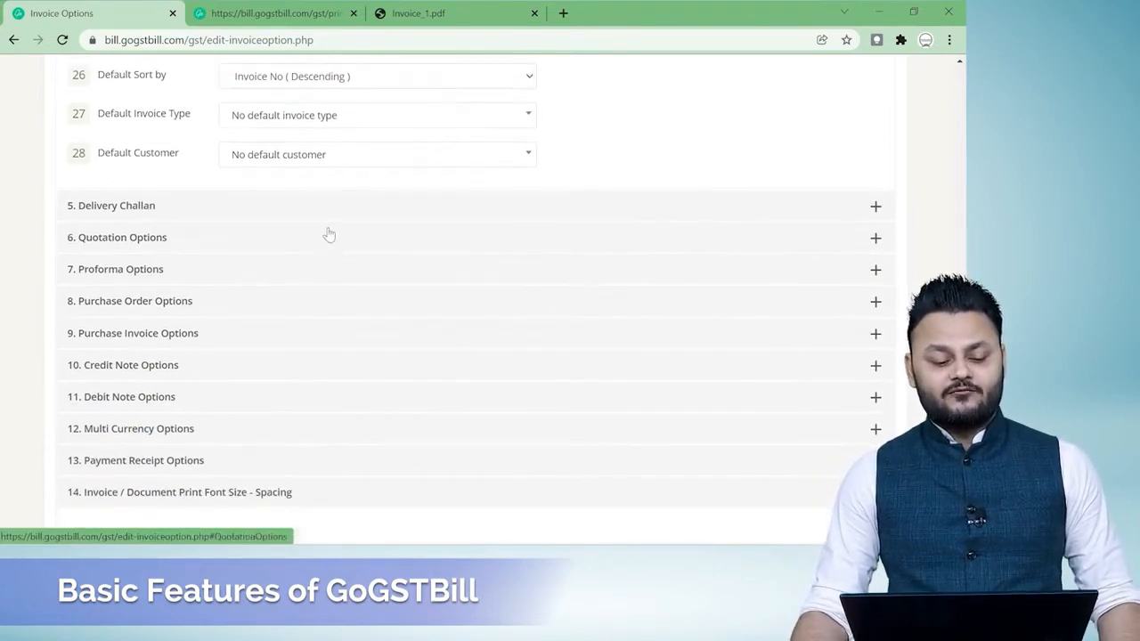
pyautogui.scroll(-2, 630, 278)
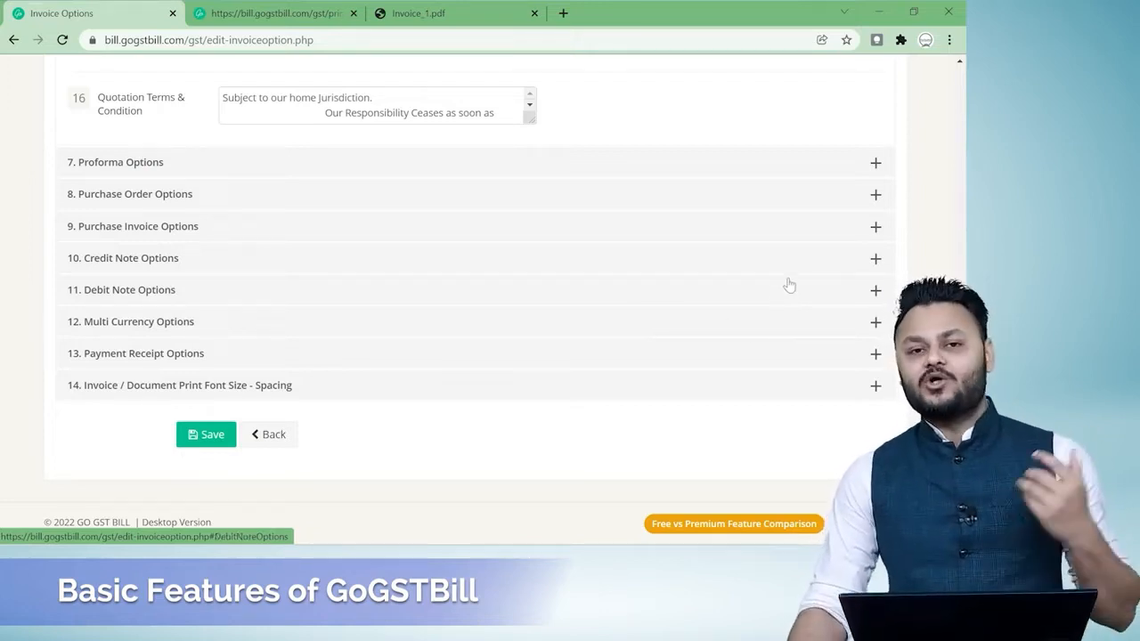
pyautogui.scroll(3, 789, 285)
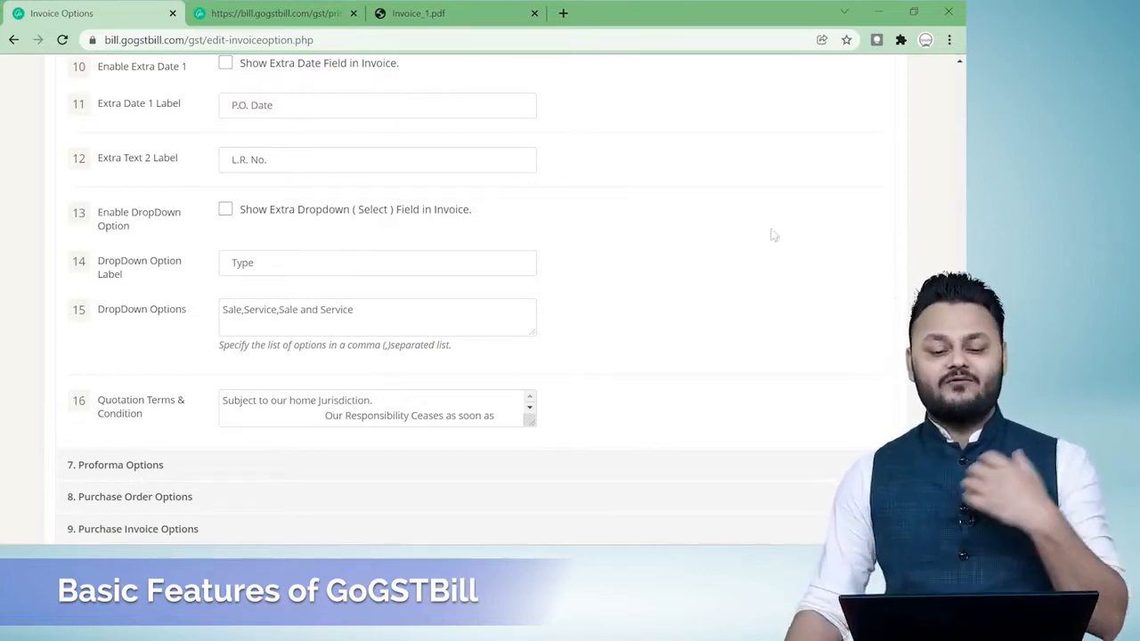
# Look over the downloaded Invoice_1.pdf from the header to the bank details and terms, and return to the invoice options.
pyautogui.click(423, 13)
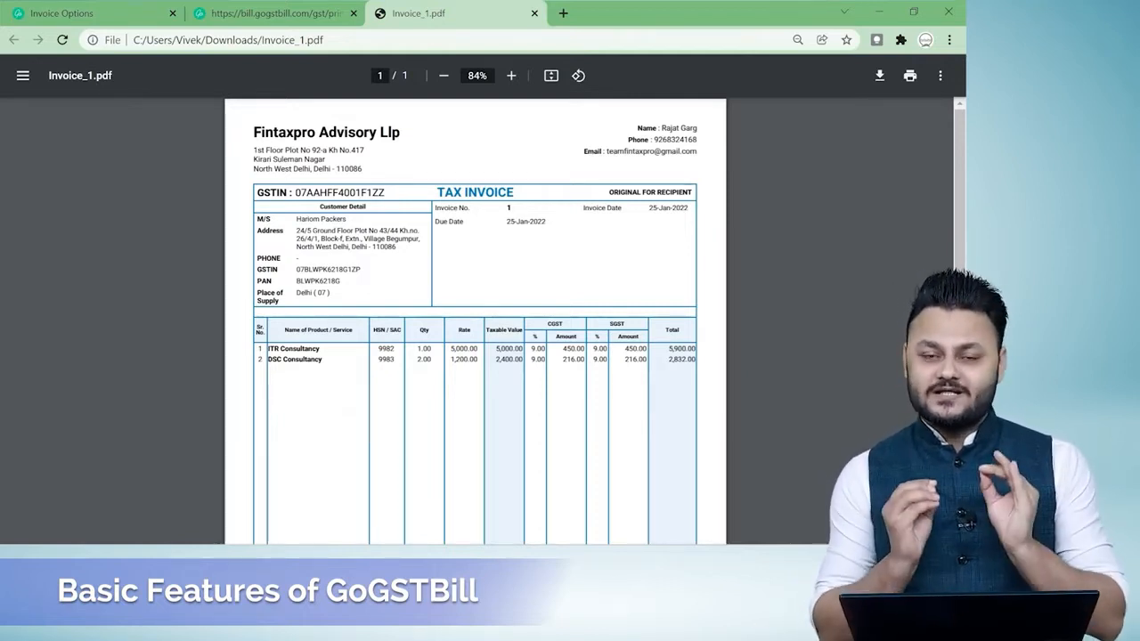
pyautogui.scroll(-5, 476, 321)
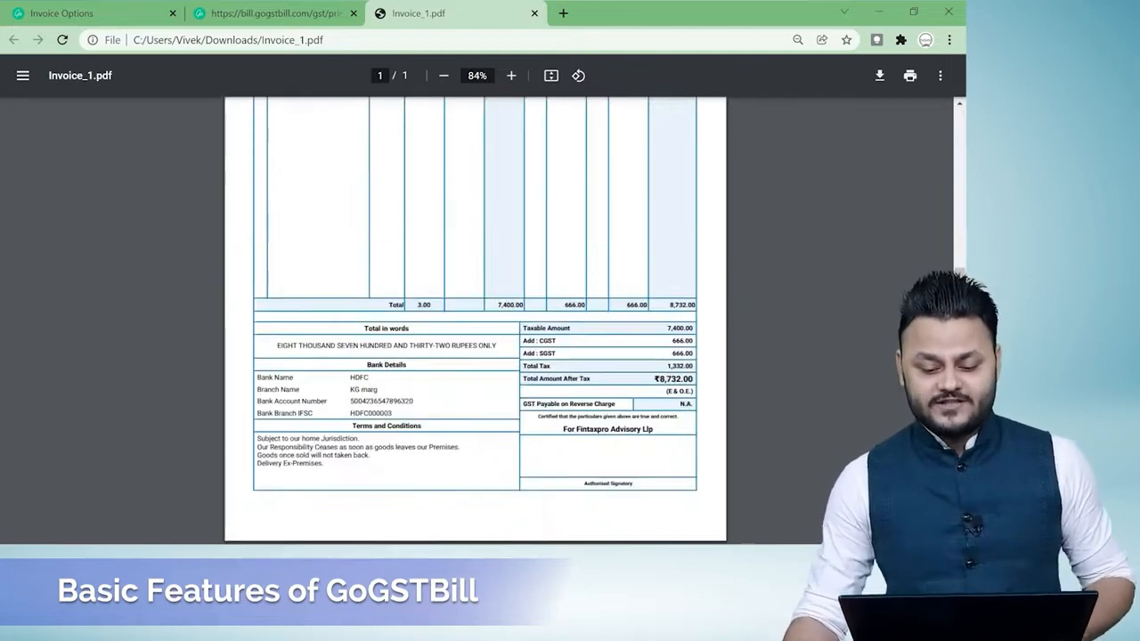
pyautogui.scroll(5, 475, 320)
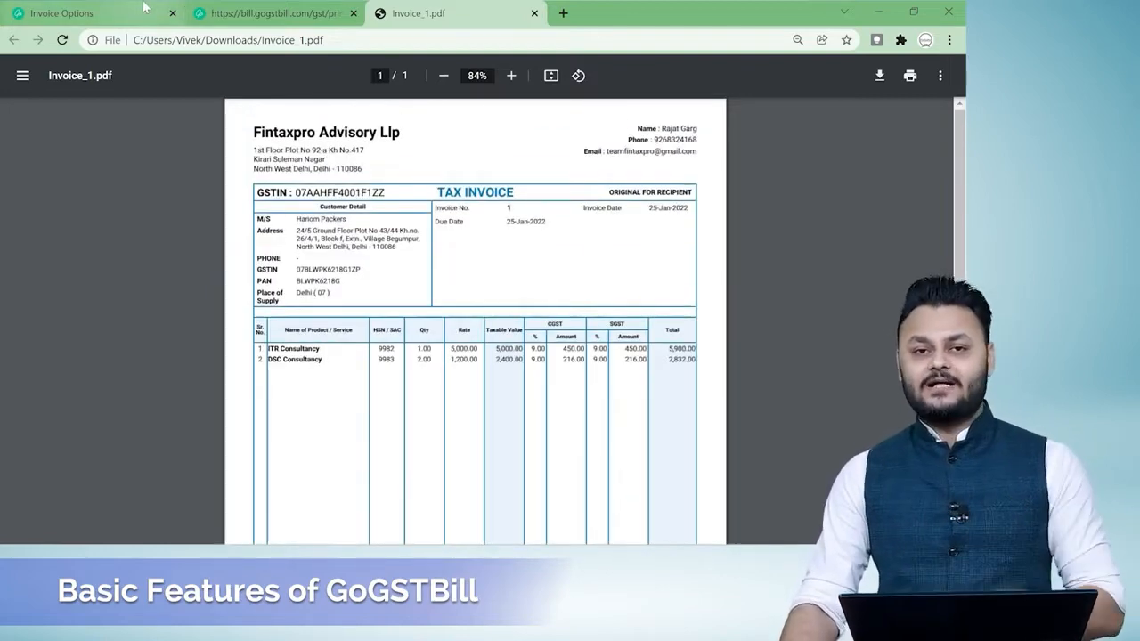
pyautogui.click(143, 8)
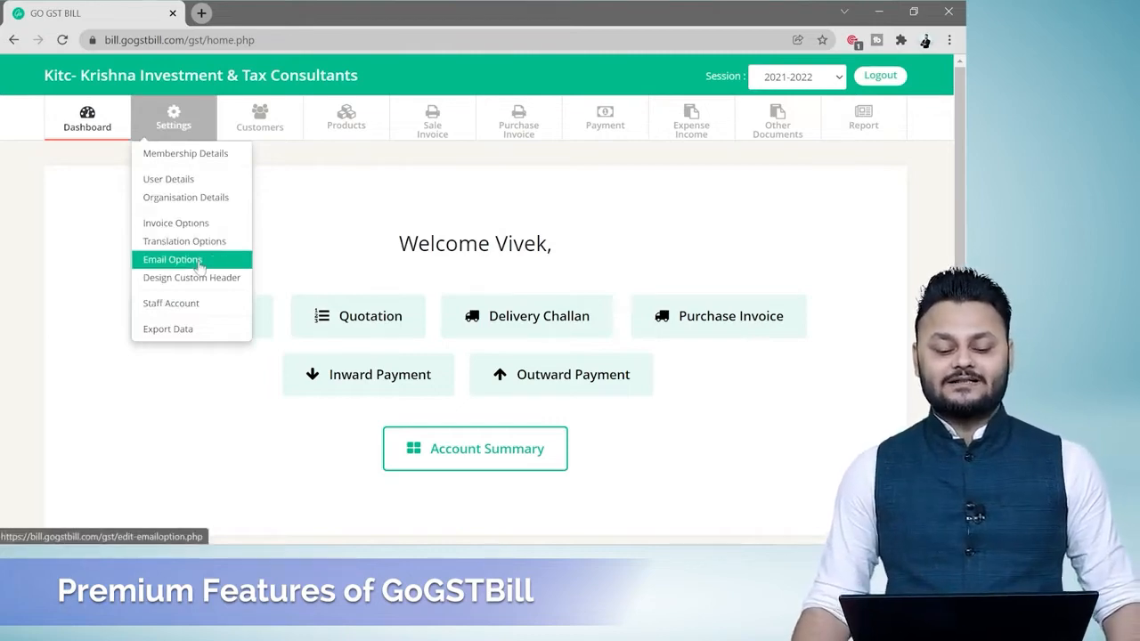
# Open the Email Options settings and examine the available tags and the subject and body templates.
pyautogui.click(198, 263)
pyautogui.scroll(-1, 531, 267)
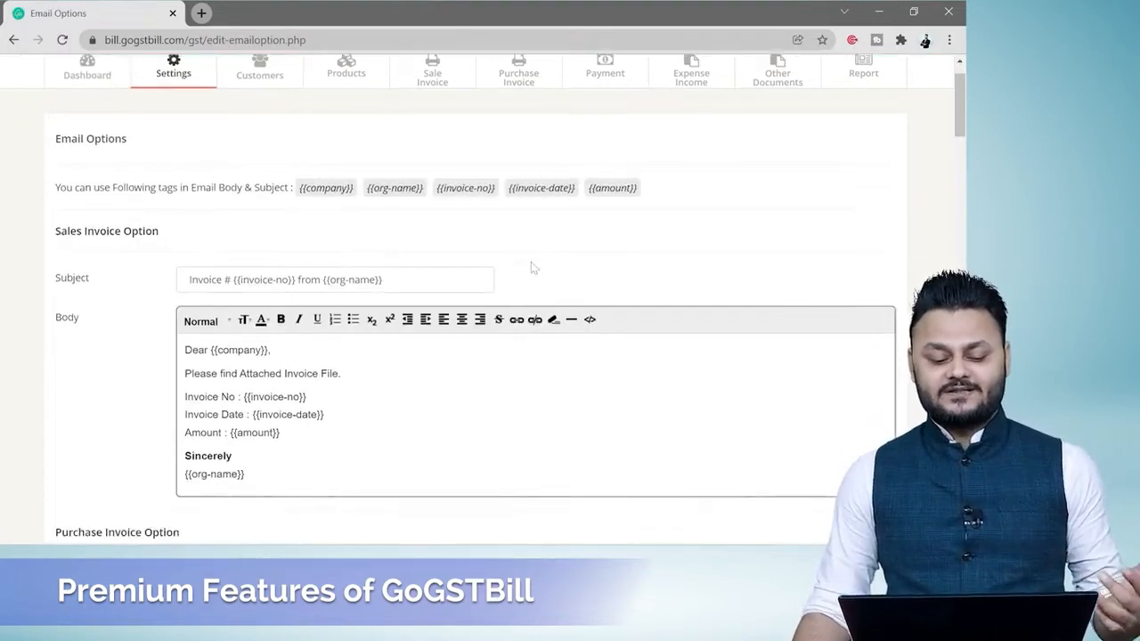
pyautogui.scroll(-1, 532, 268)
pyautogui.scroll(-2, 532, 267)
pyautogui.scroll(3, 532, 267)
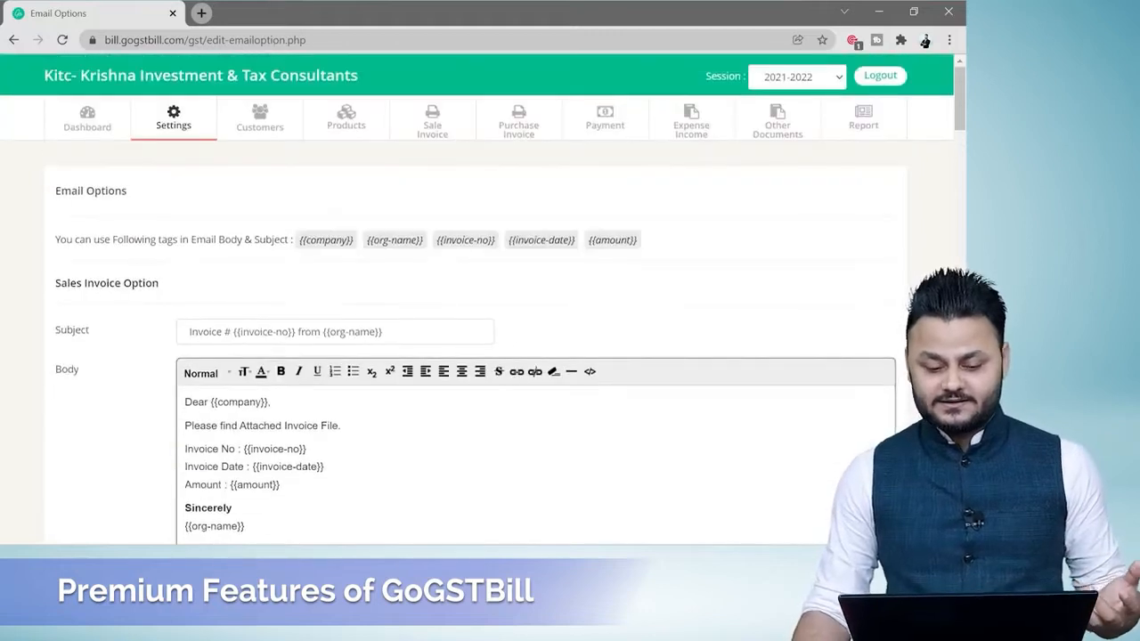
# Email invoice 1 to Fintaxpro Advisory Llp from the sale invoice list, using the default subject and body.
pyautogui.click(438, 123)
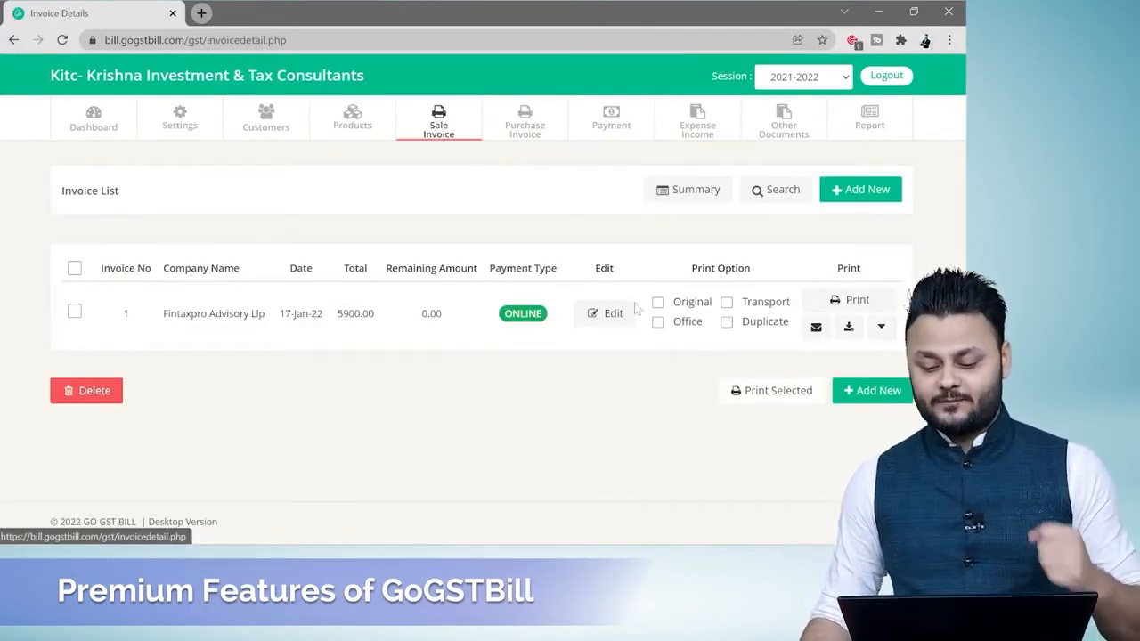
pyautogui.click(816, 327)
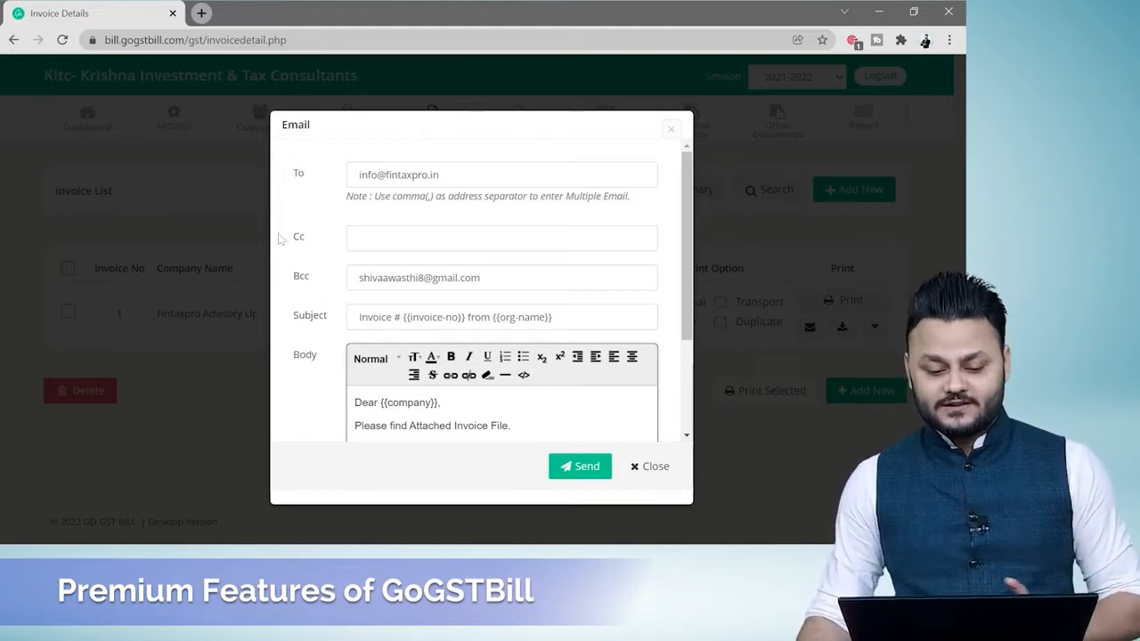
pyautogui.scroll(-2, 617, 258)
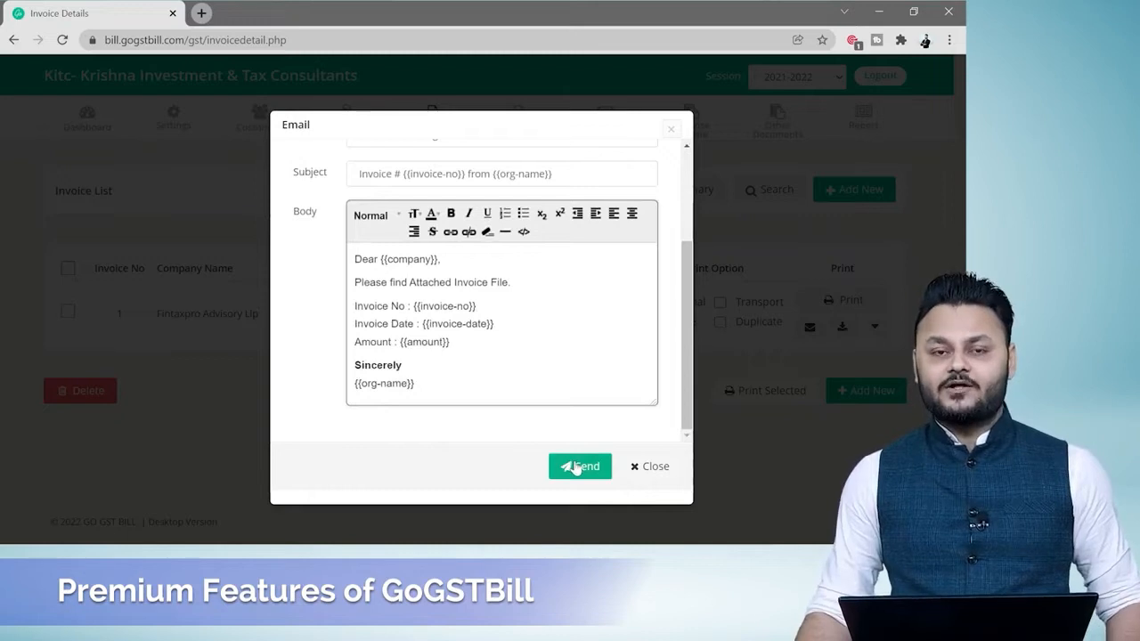
pyautogui.scroll(2, 499, 311)
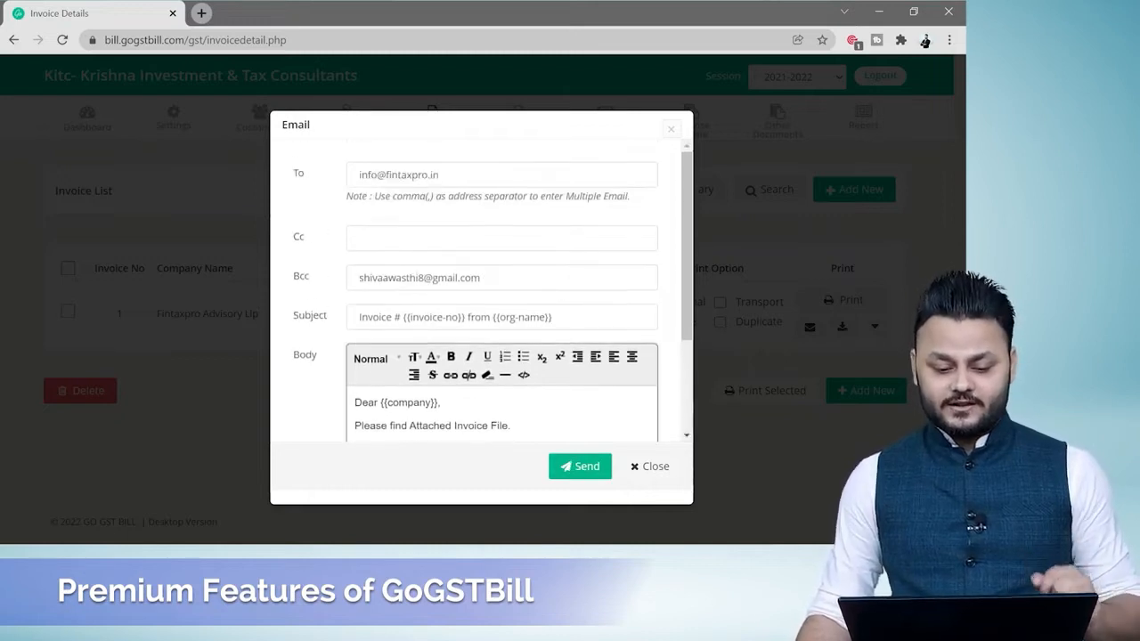
pyautogui.click(578, 461)
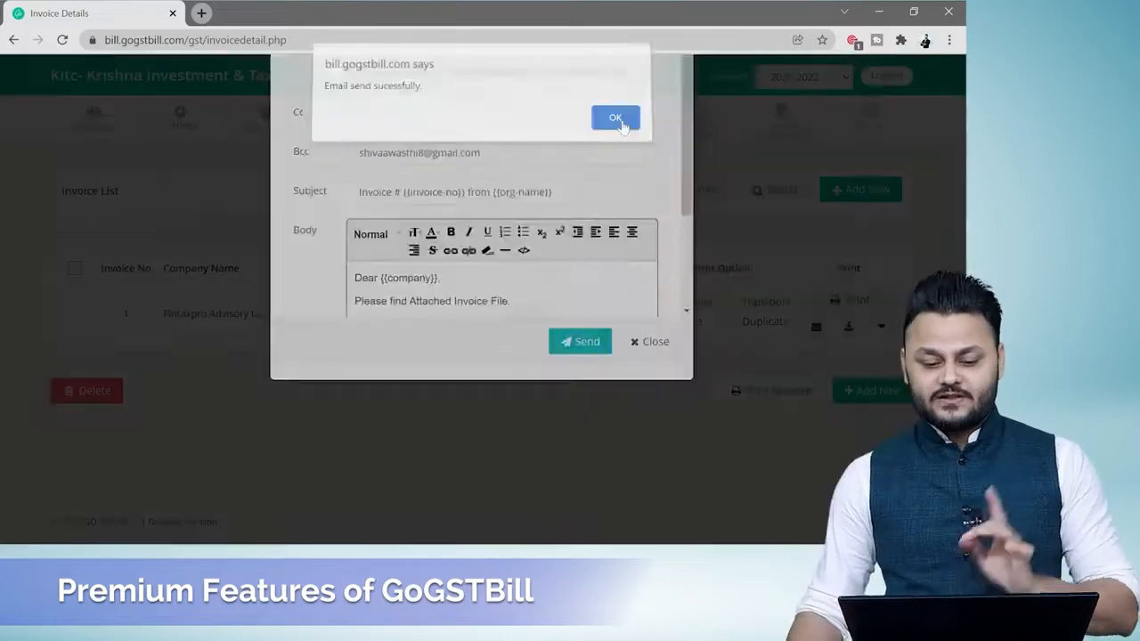
pyautogui.click(614, 126)
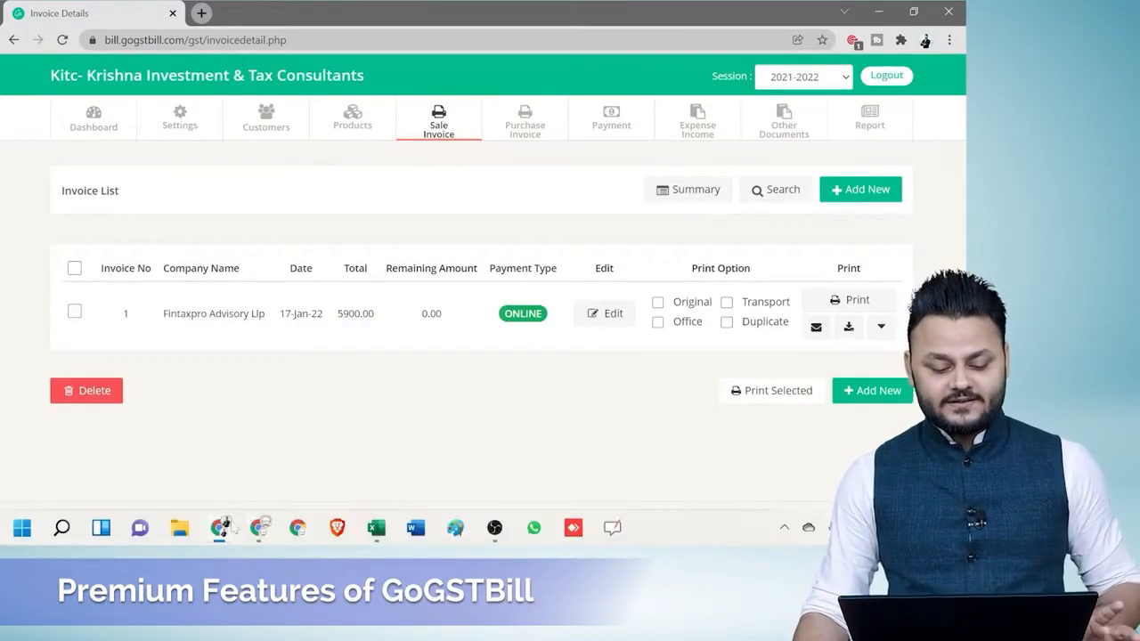
# Switch to the recipient's Gmail inbox and read the invoice email from Kitc- Krishna Investment & Tax Consultants.
pyautogui.click(297, 528)
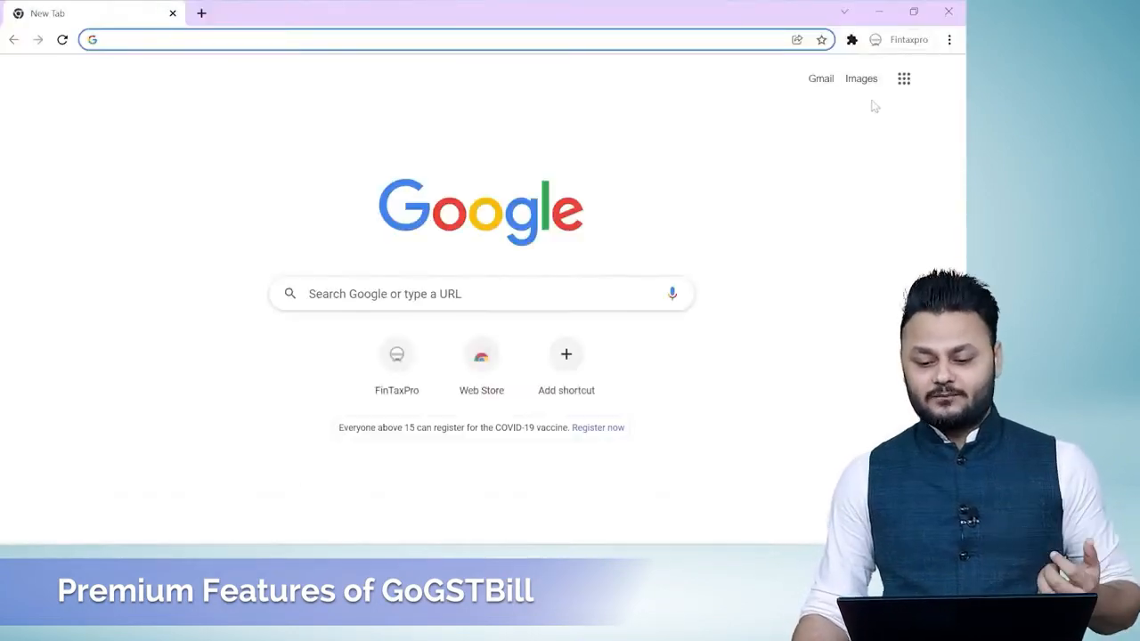
pyautogui.click(819, 83)
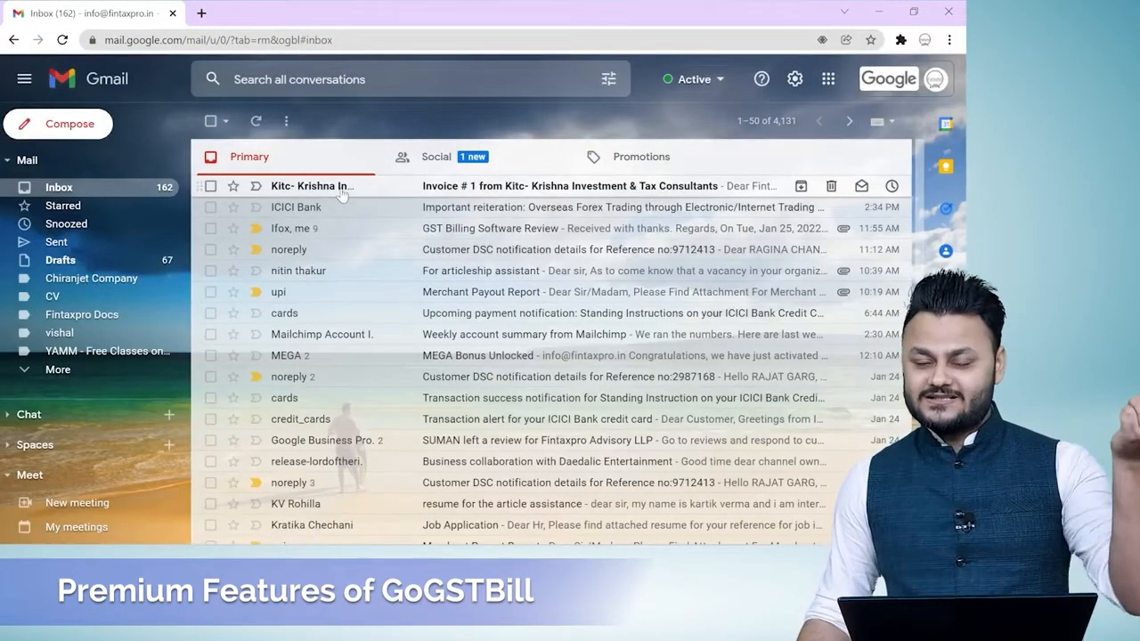
pyautogui.click(471, 190)
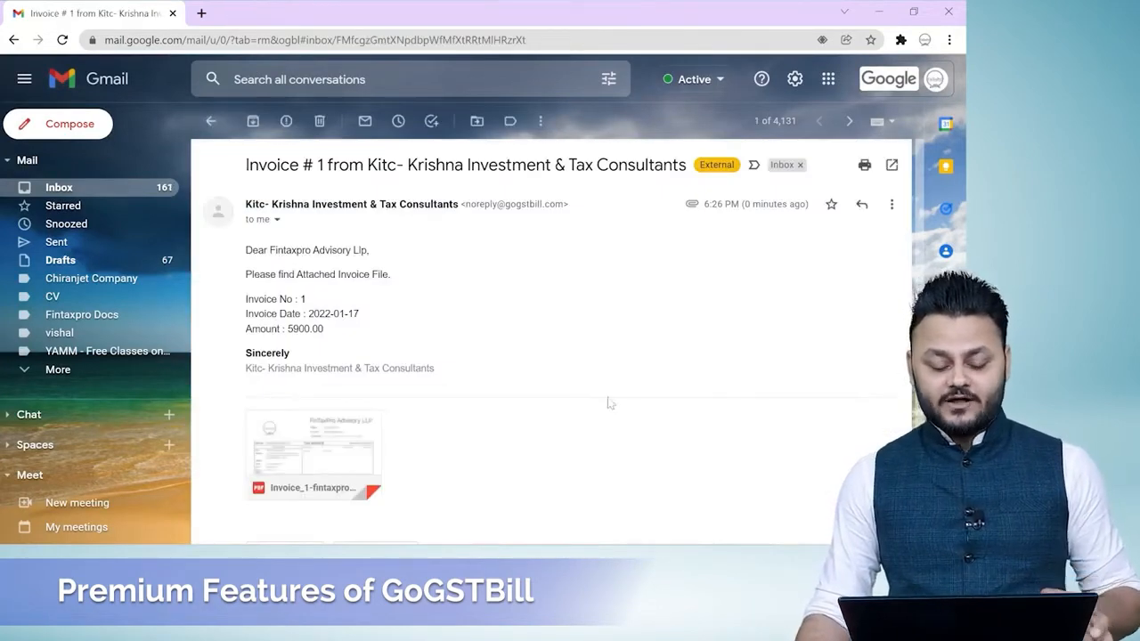
# Examine the invoice PDF attached to the email and return to the message.
pyautogui.click(342, 439)
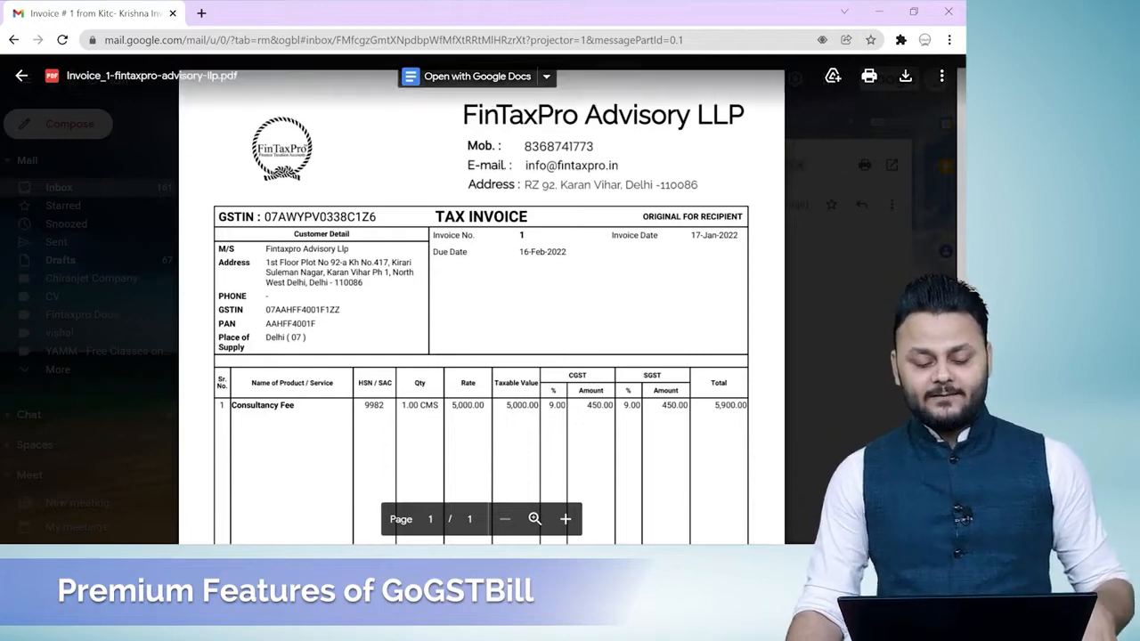
pyautogui.scroll(-5, 481, 303)
pyautogui.scroll(4, 481, 303)
pyautogui.scroll(2, 481, 303)
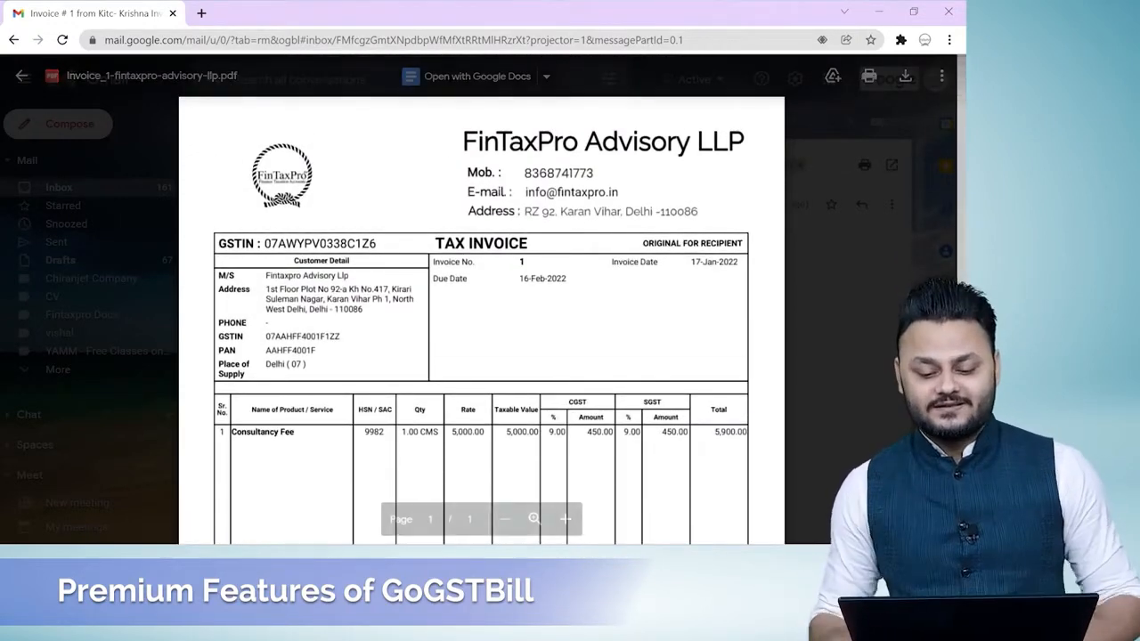
pyautogui.scroll(-3, 503, 284)
pyautogui.press('Escape')
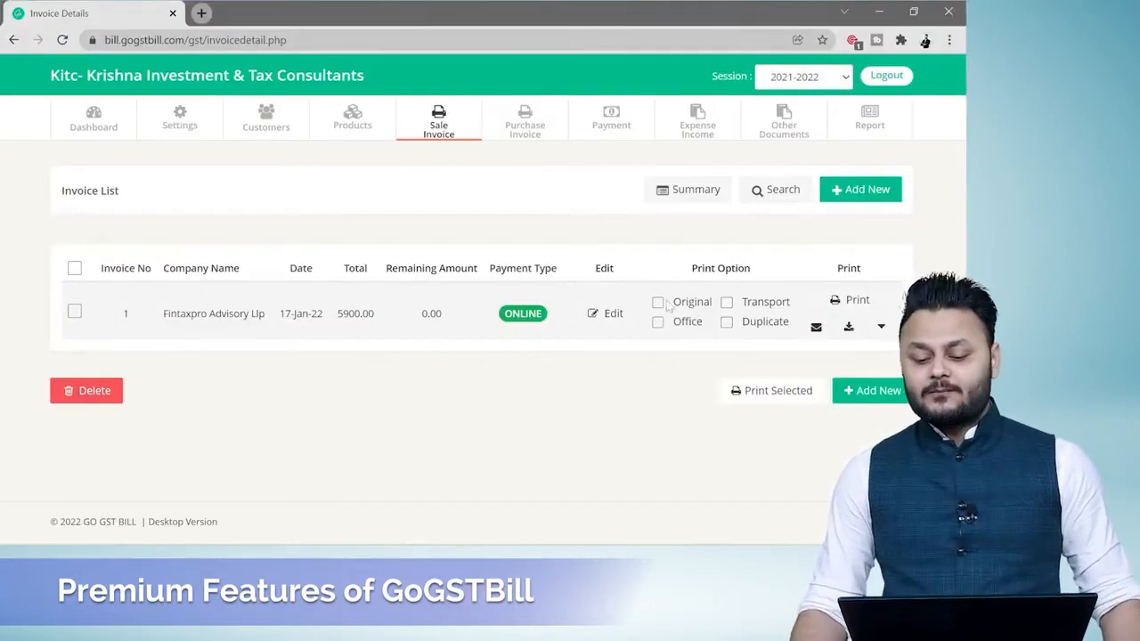
# Return to the GoGSTBill invoice list and enable the Original, Transport, Duplicate and Office print options for invoice 1.
pyautogui.click(657, 302)
pyautogui.click(727, 301)
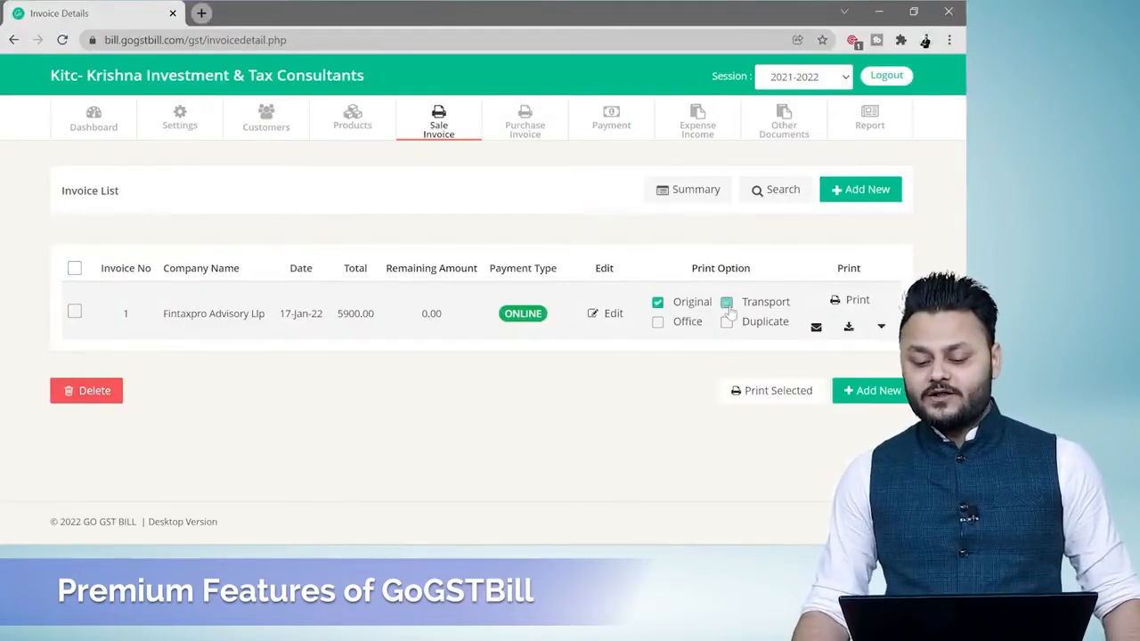
pyautogui.click(726, 322)
pyautogui.click(657, 324)
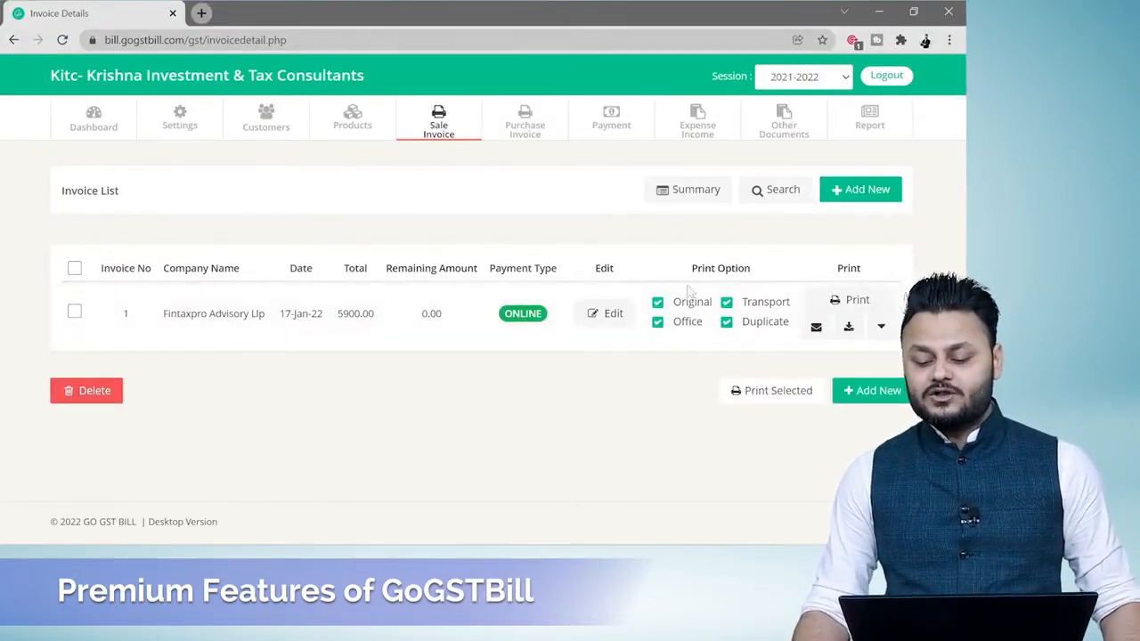
# Share invoice 1 on WhatsApp, entering the recipient's mobile number and keeping the default message.
pyautogui.click(880, 325)
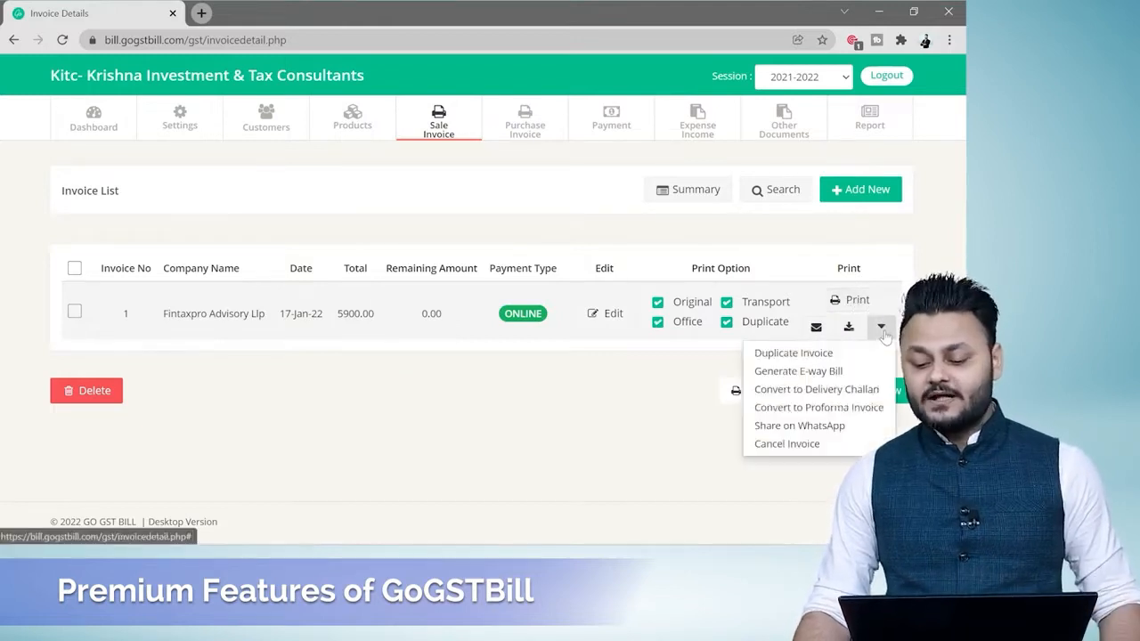
pyautogui.click(880, 325)
pyautogui.click(880, 325)
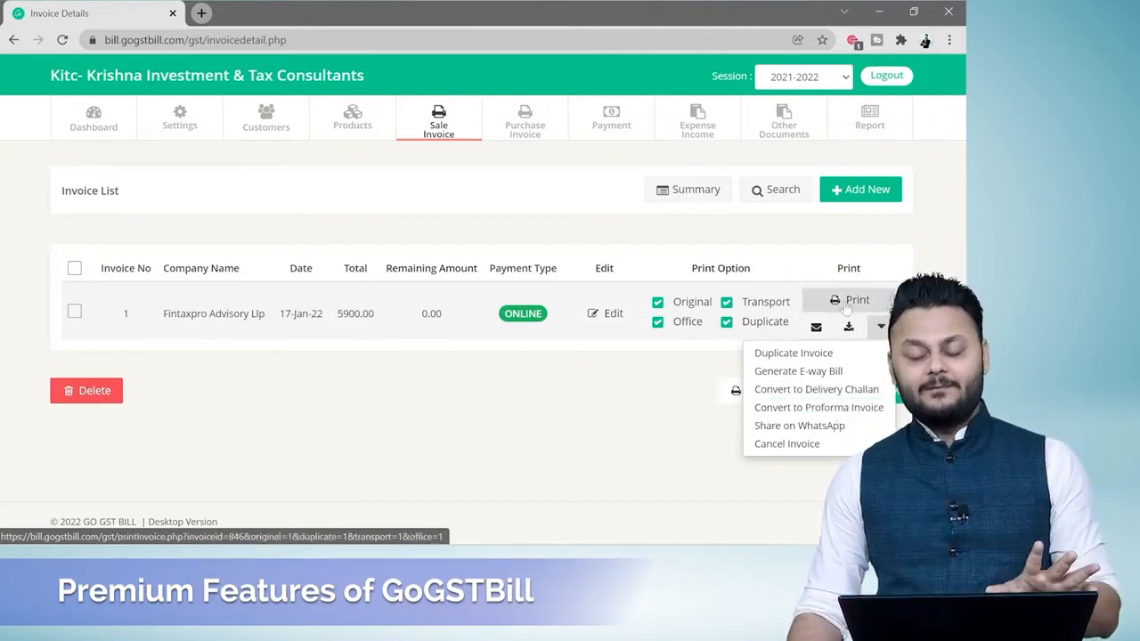
pyautogui.click(791, 427)
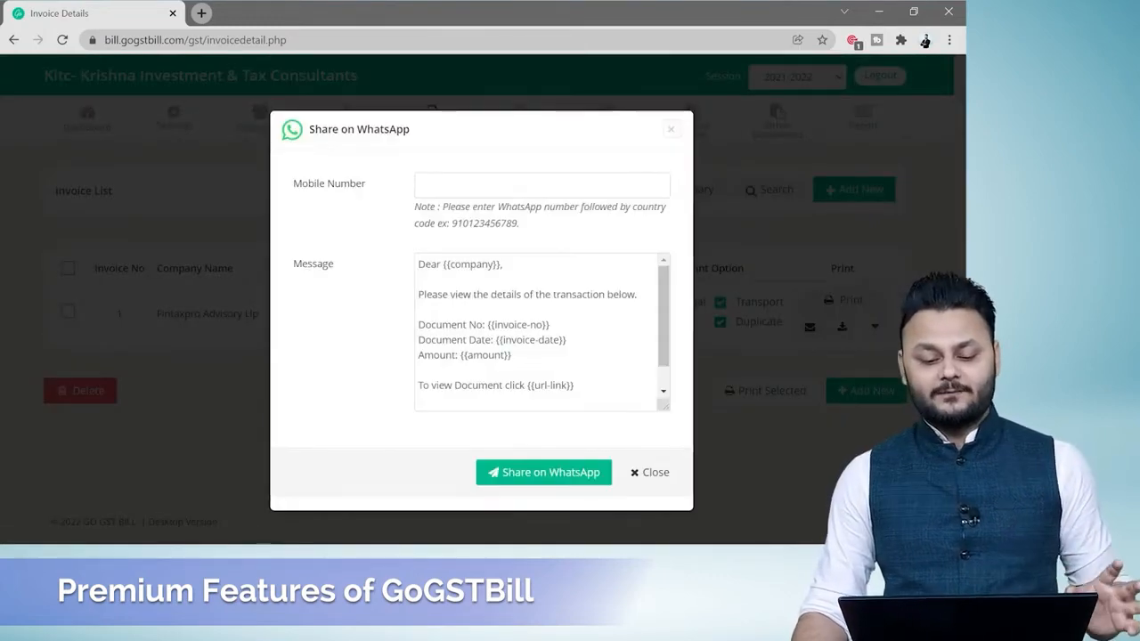
pyautogui.click(542, 186)
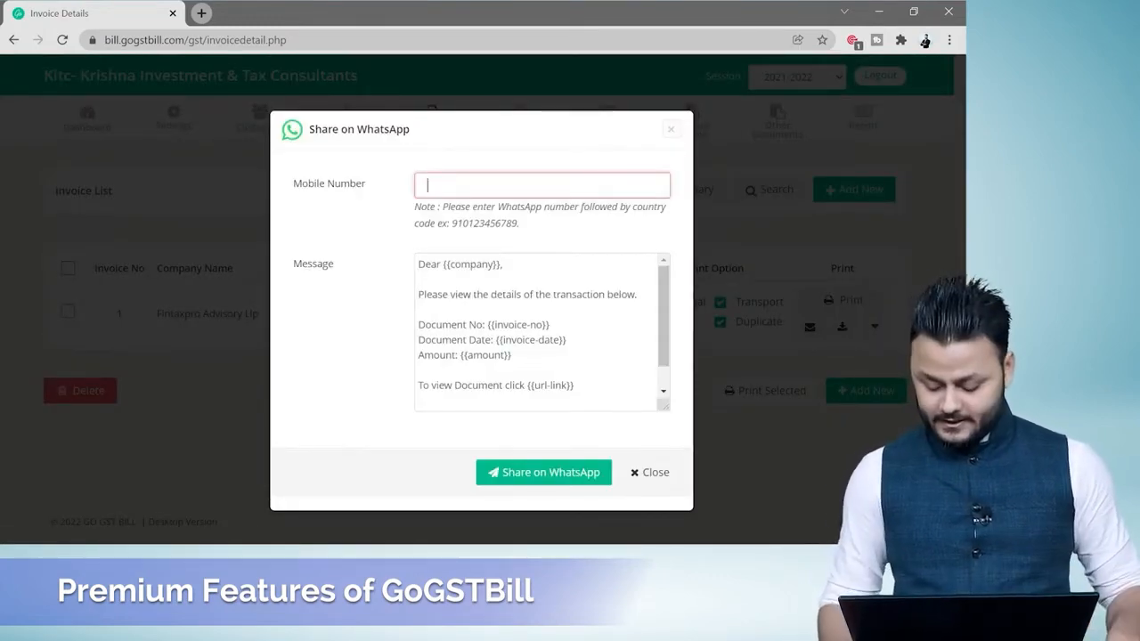
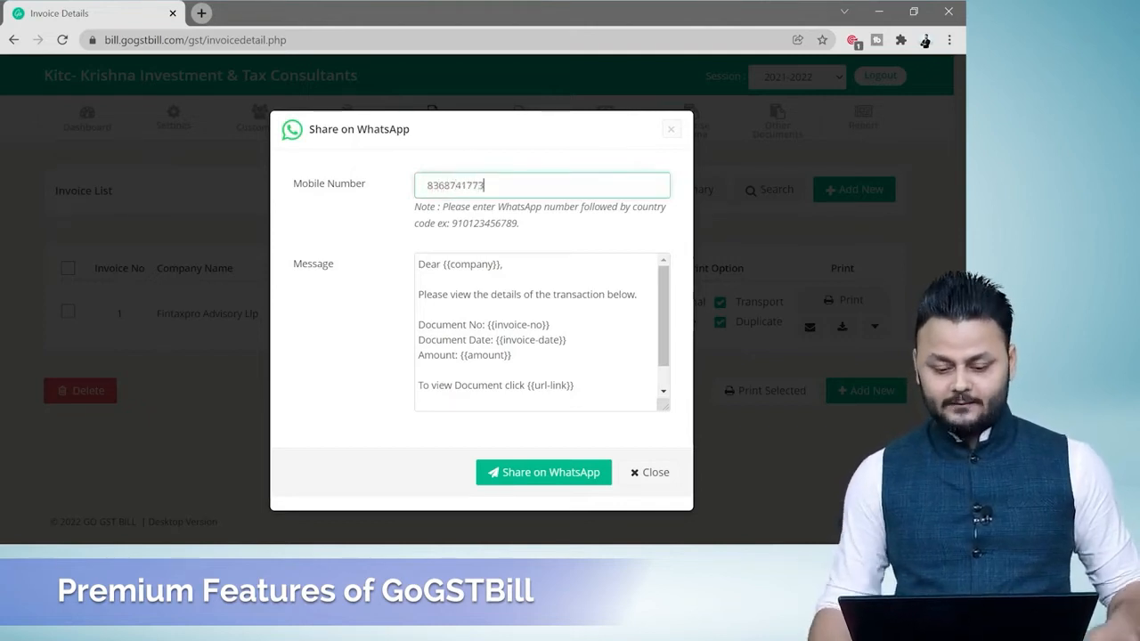
pyautogui.click(541, 479)
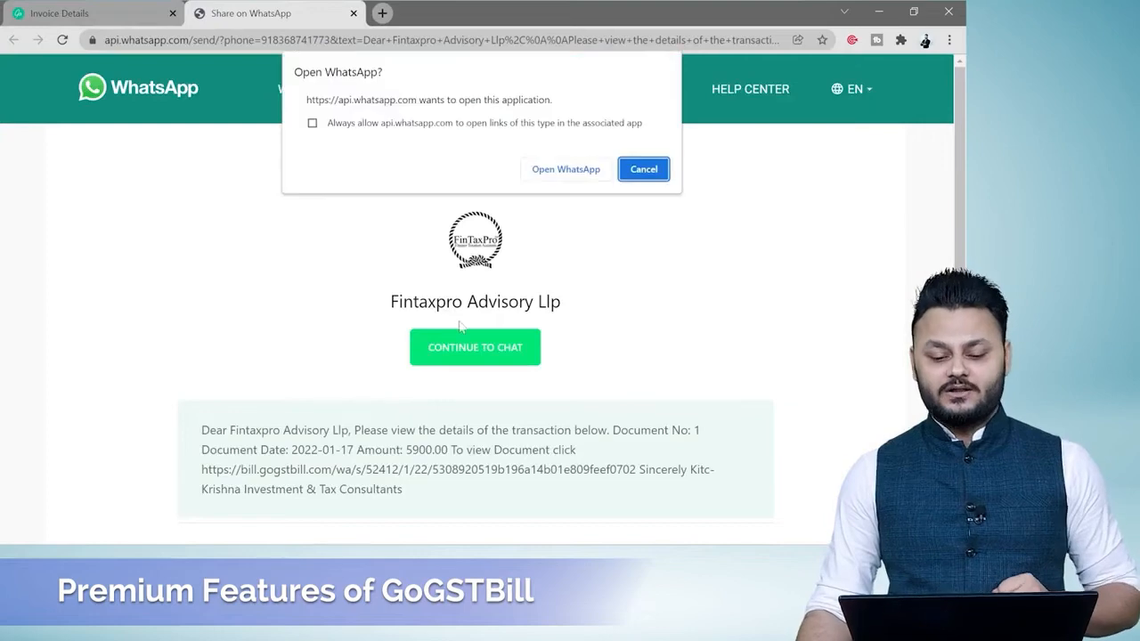
# Send the prepared invoice message in the WhatsApp app and open its document link to view the invoice.
pyautogui.click(583, 169)
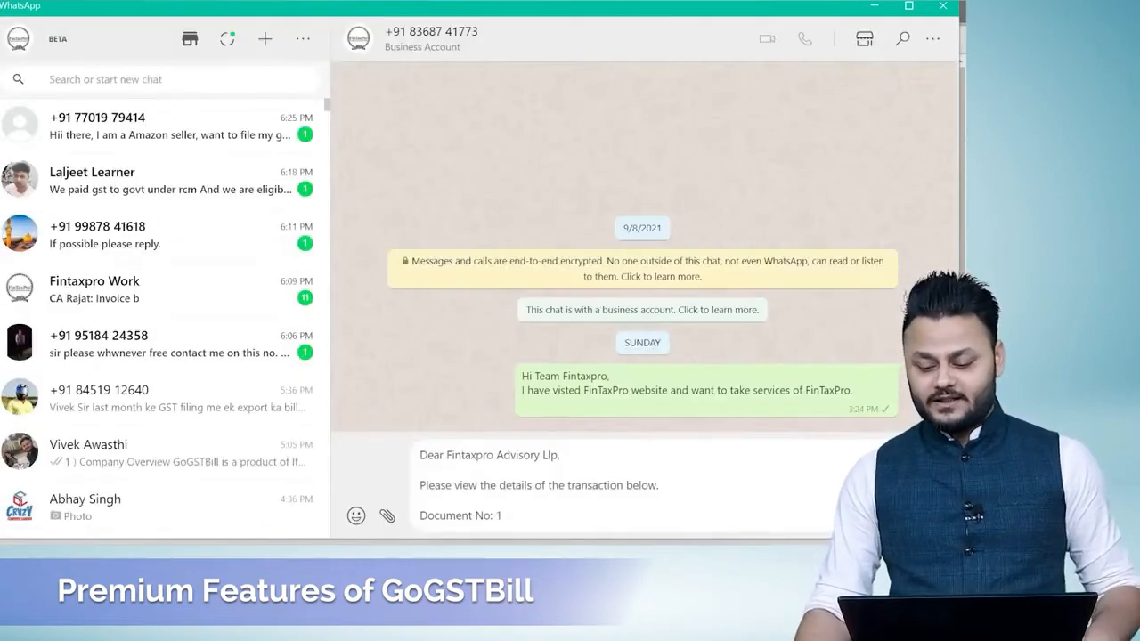
pyautogui.press('Return')
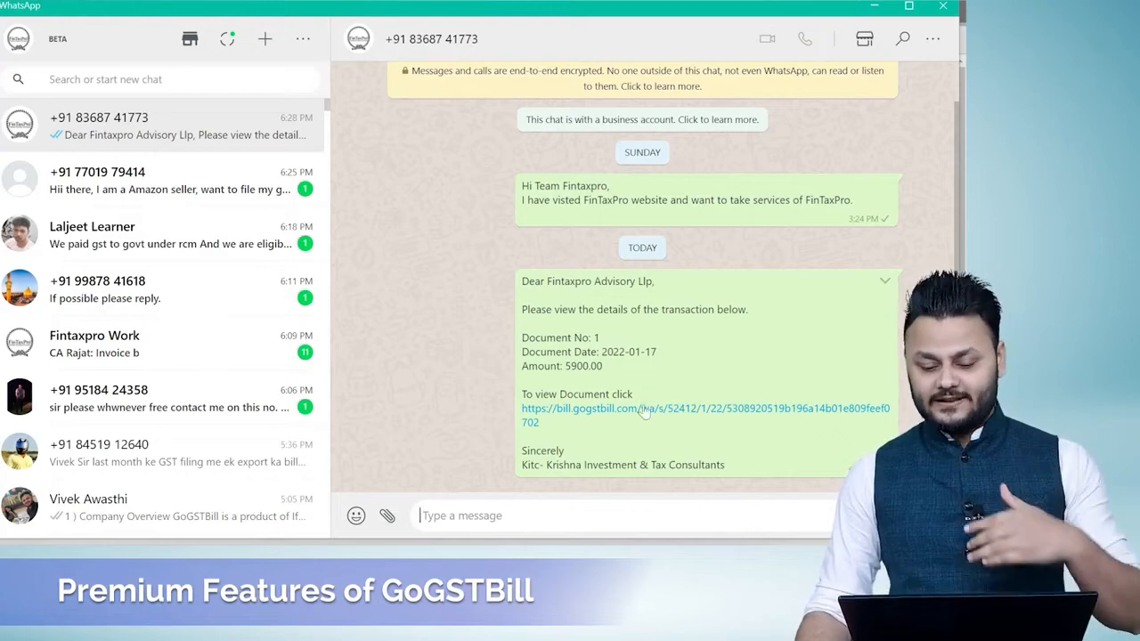
pyautogui.click(570, 419)
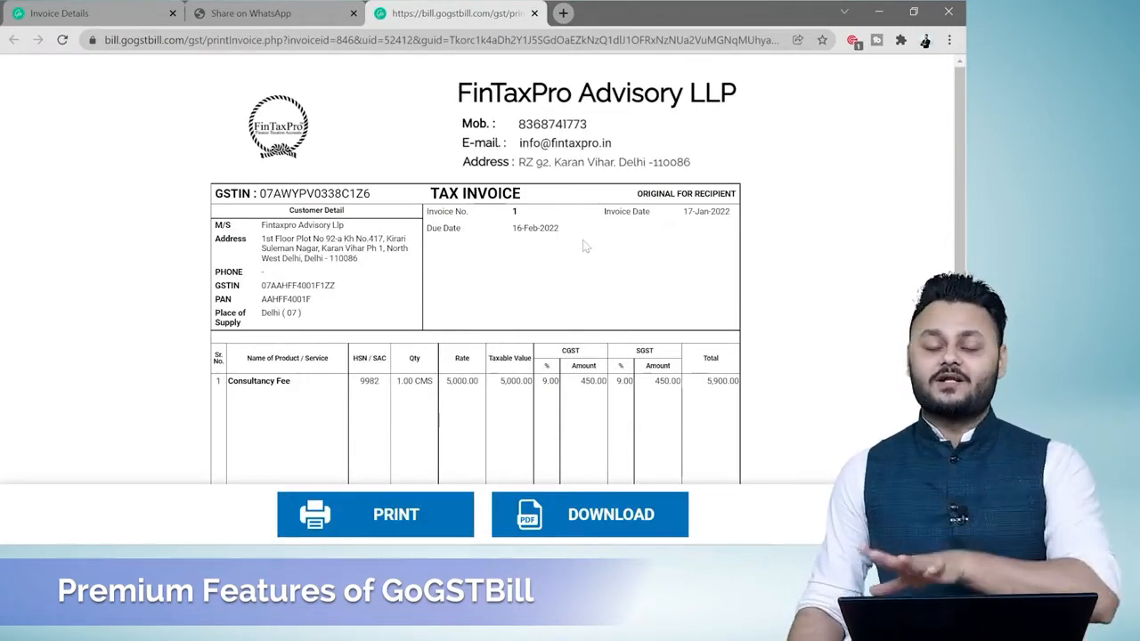
# Return to the GoGSTBill invoice list and look over the Expense Income and Other Documents choices.
pyautogui.click(277, 9)
pyautogui.click(59, 12)
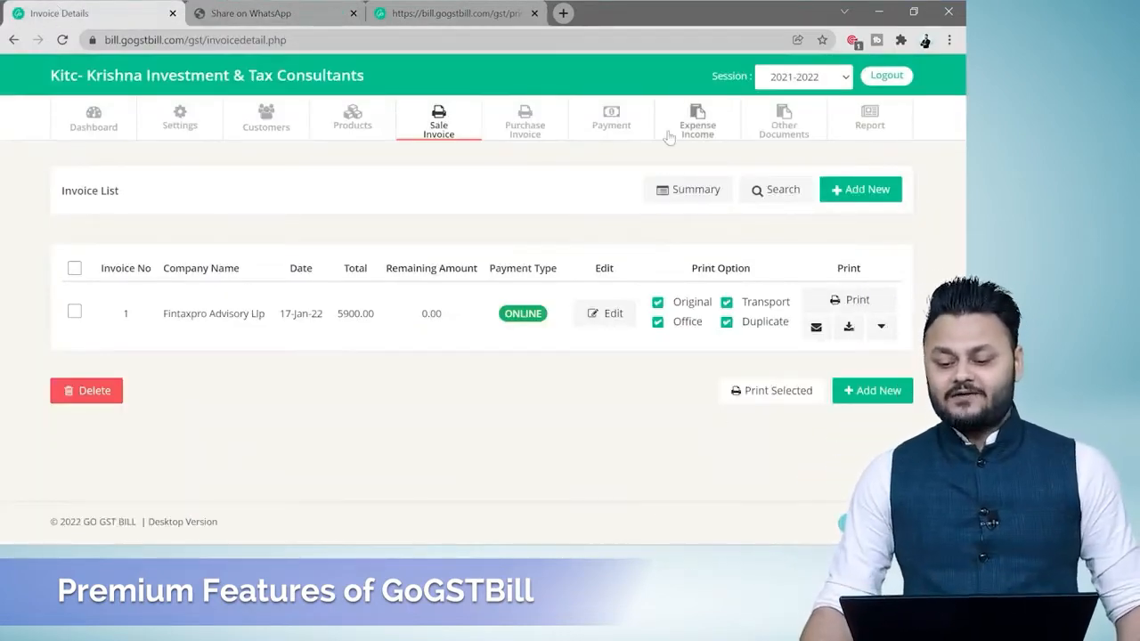
pyautogui.click(700, 122)
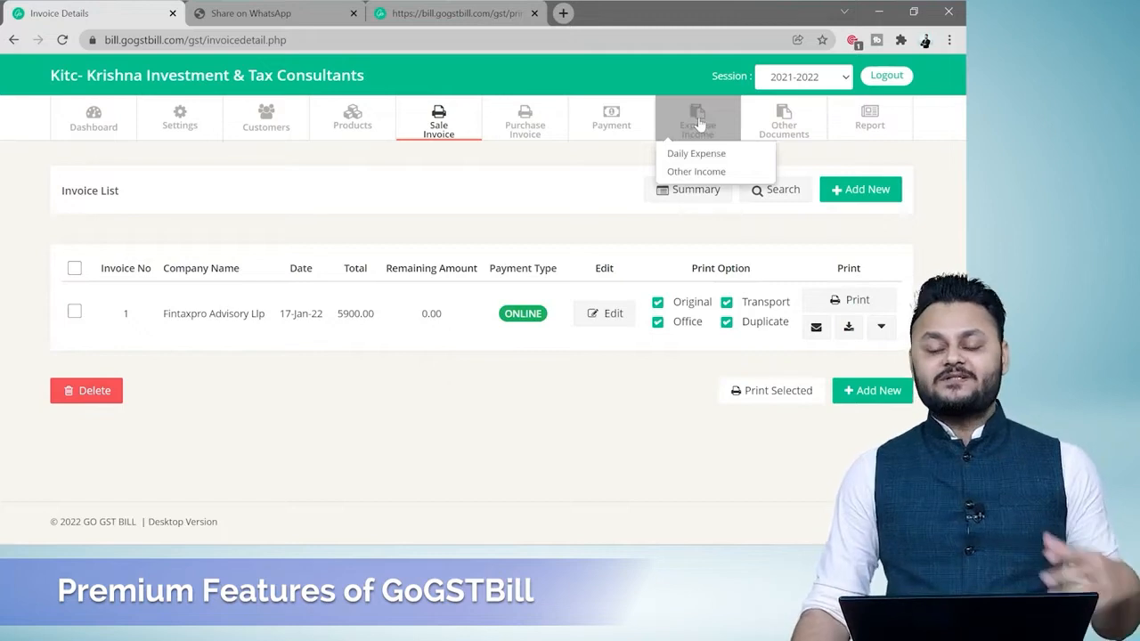
pyautogui.click(786, 125)
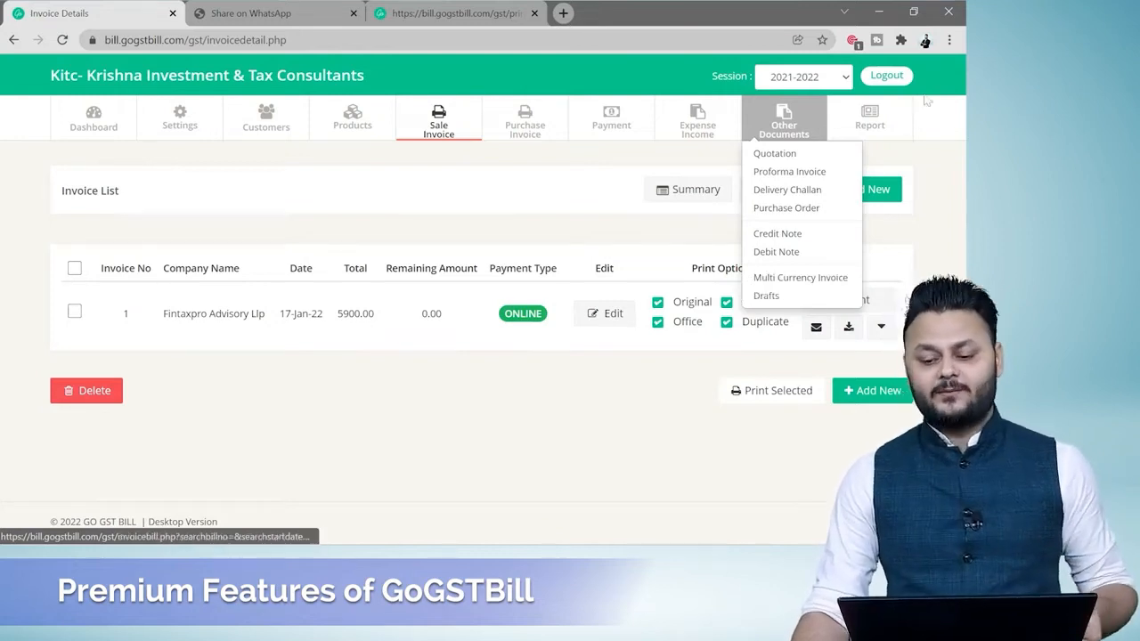
# Open the GSTR-1 report and search the tax period from 1-Jan-22 to 31-Jan-22.
pyautogui.click(869, 121)
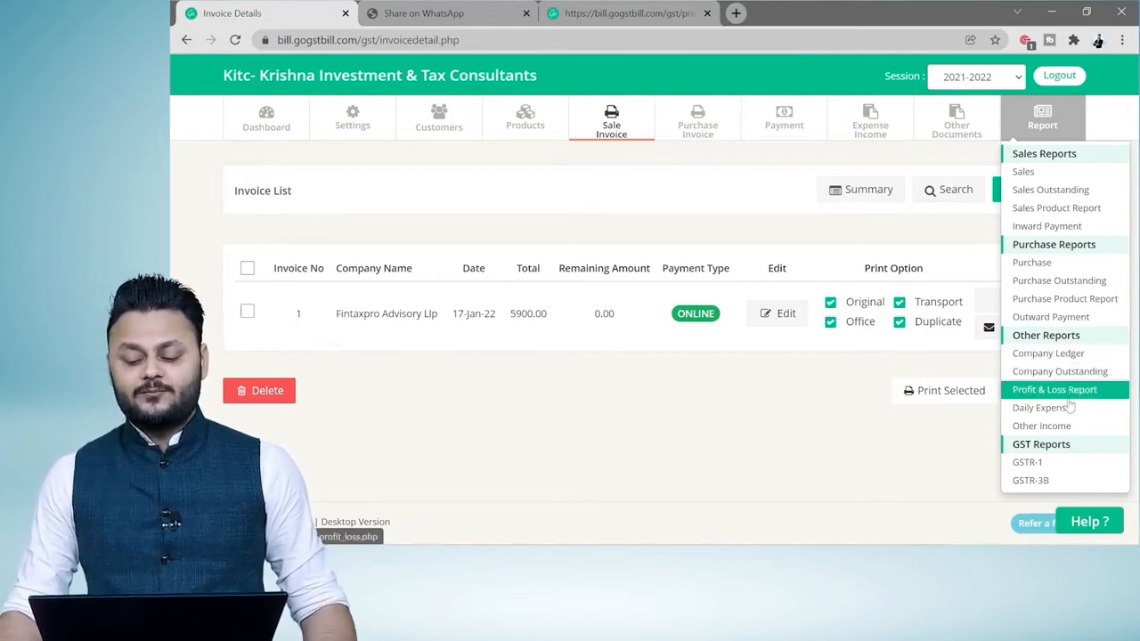
pyautogui.click(1036, 463)
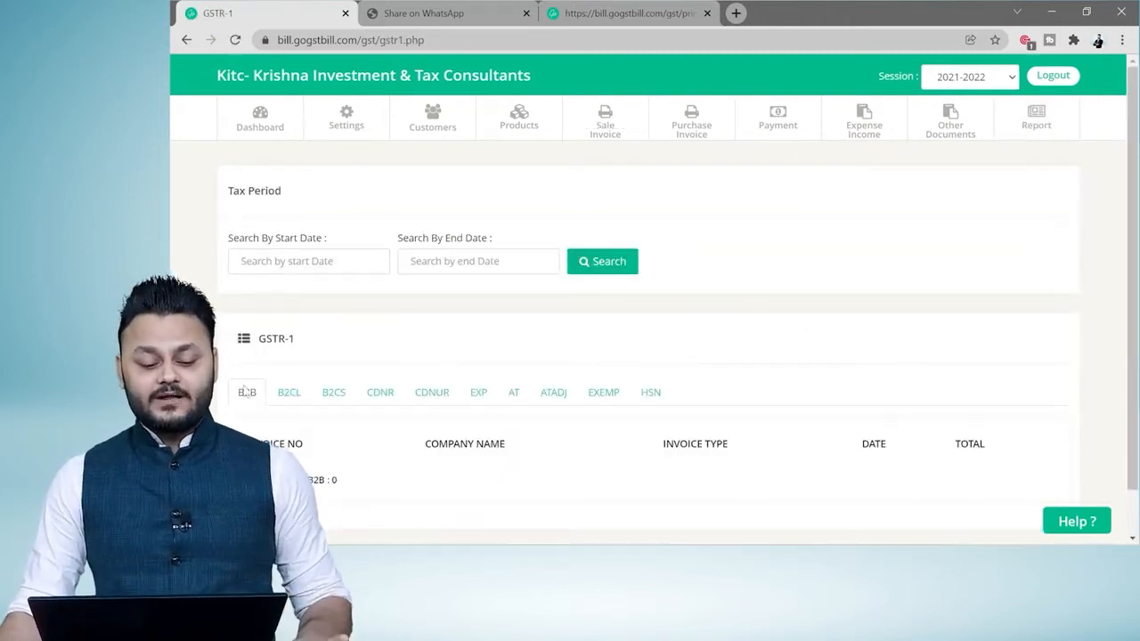
pyautogui.click(378, 261)
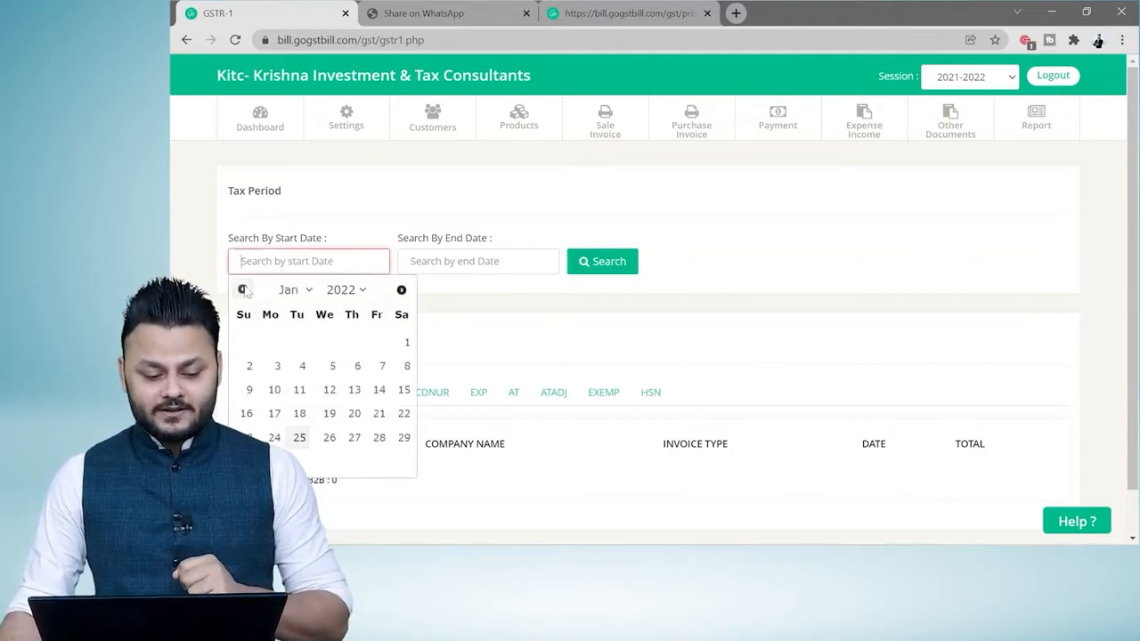
pyautogui.click(407, 342)
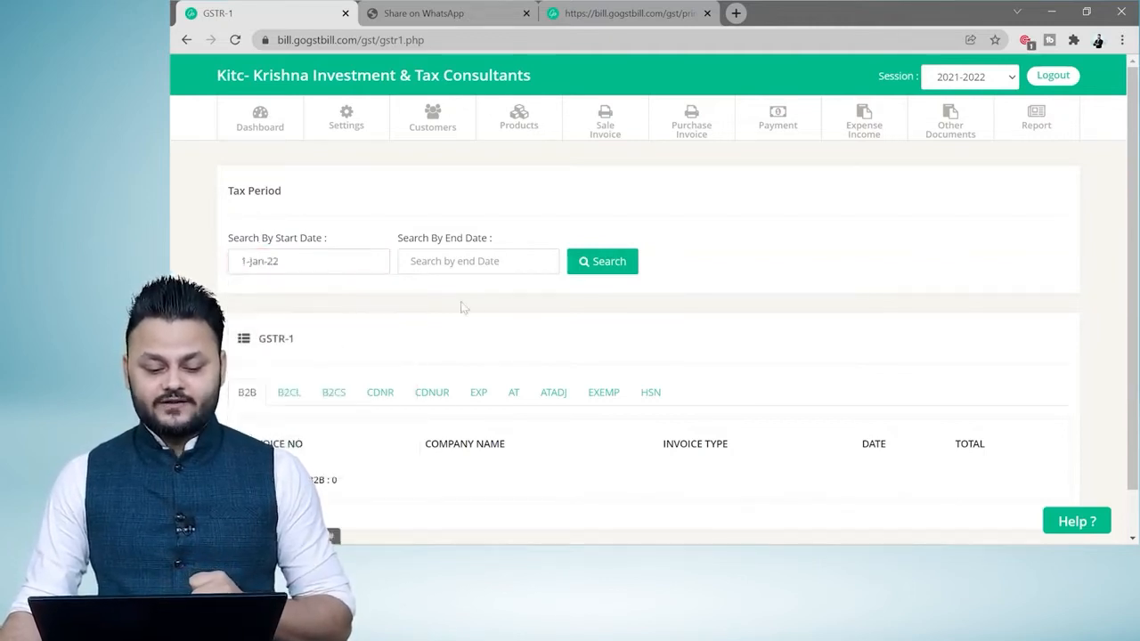
pyautogui.click(463, 260)
pyautogui.click(444, 461)
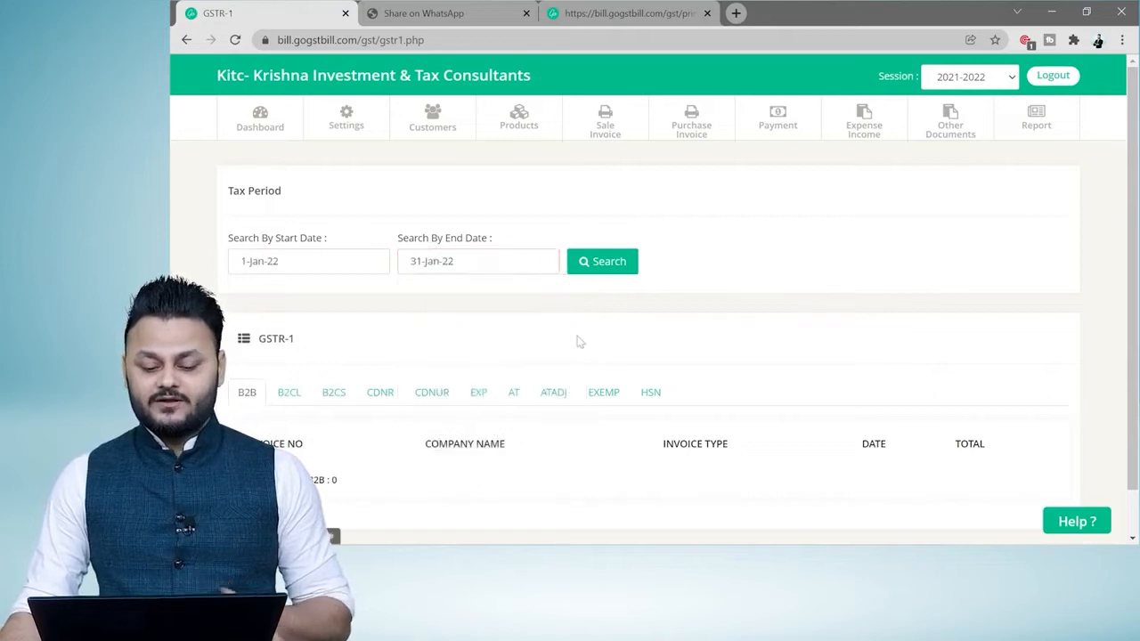
pyautogui.click(598, 267)
pyautogui.scroll(-2, 568, 308)
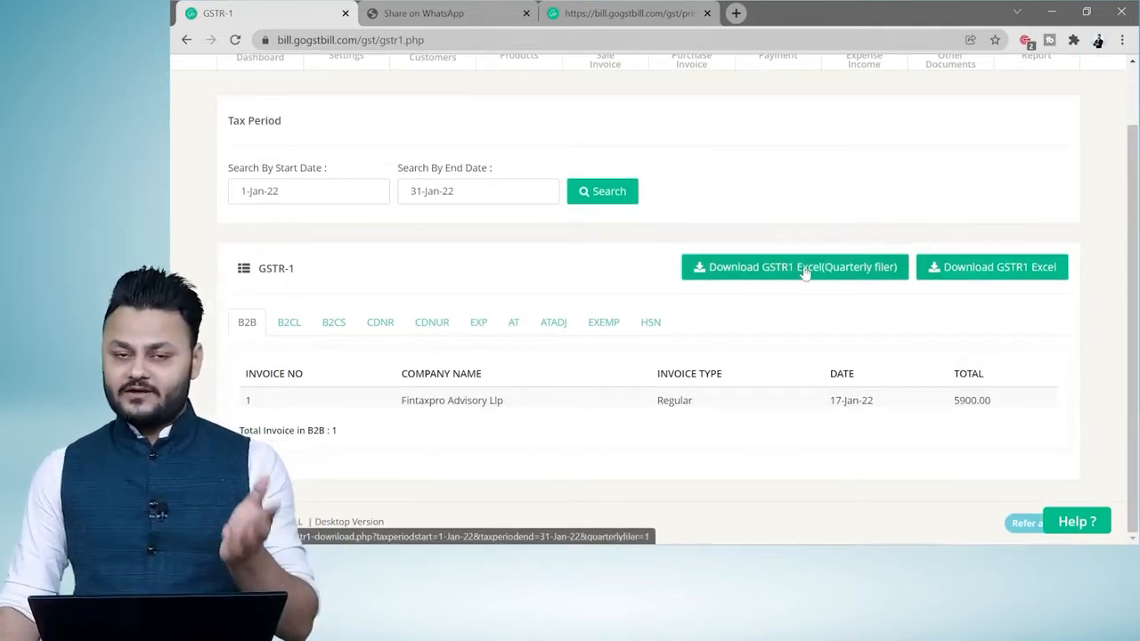
# Download the regular GSTR1 Excel report and save it to the Desktop as GSTR1.
pyautogui.click(1009, 276)
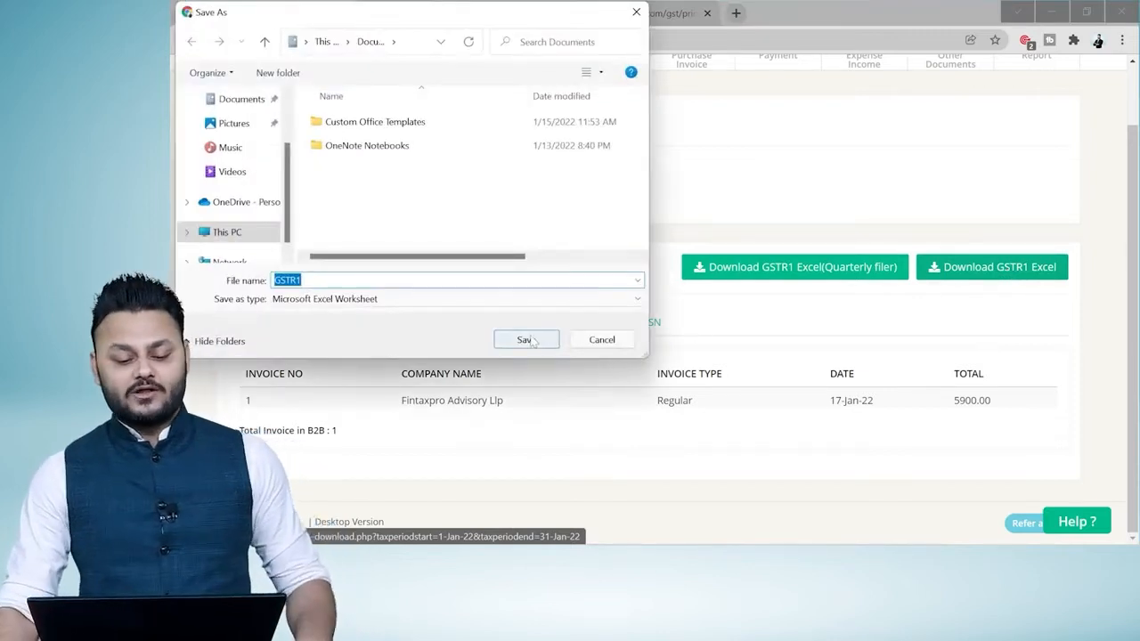
pyautogui.scroll(2, 238, 134)
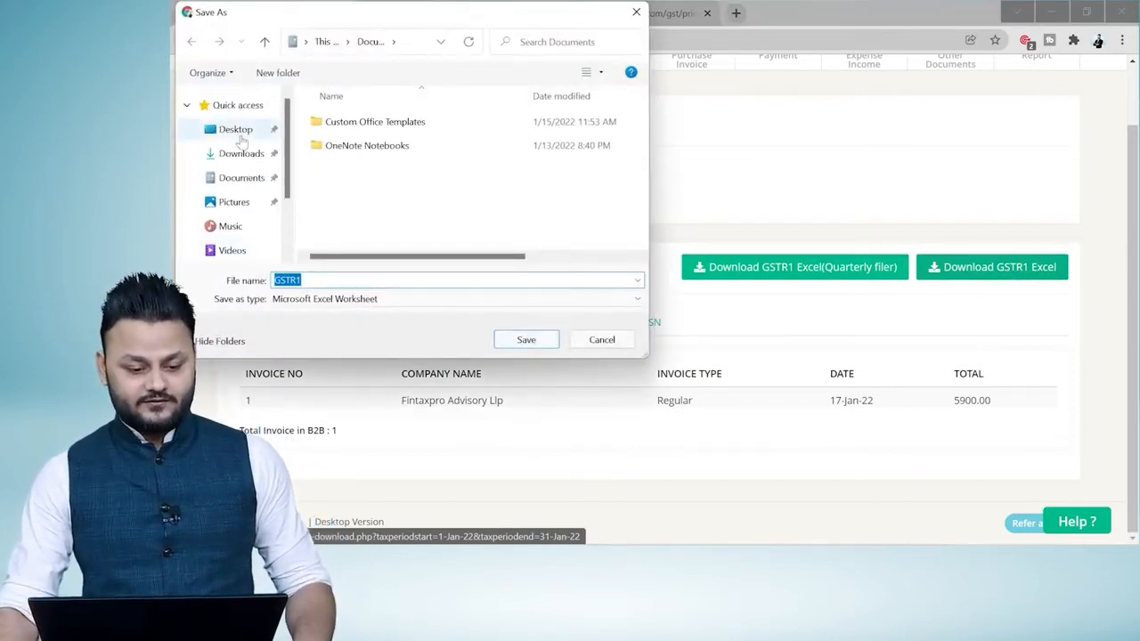
pyautogui.click(238, 136)
pyautogui.click(529, 341)
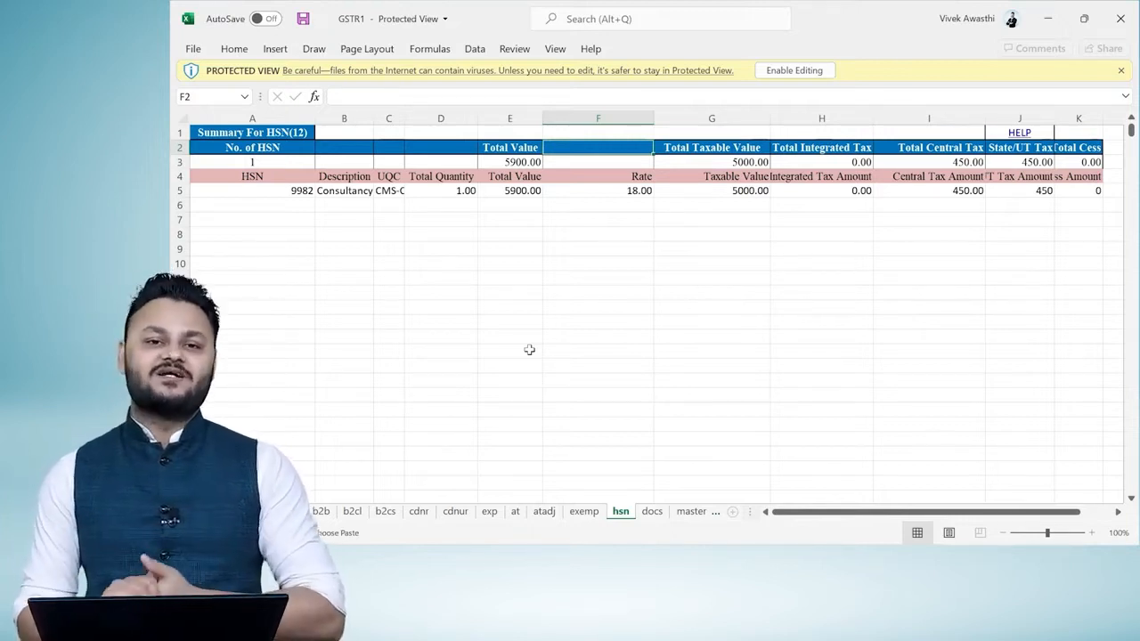
# Close the downloaded GSTR1 workbook and switch back to the GSTR-1 report in GoGSTBill.
pyautogui.click(1124, 20)
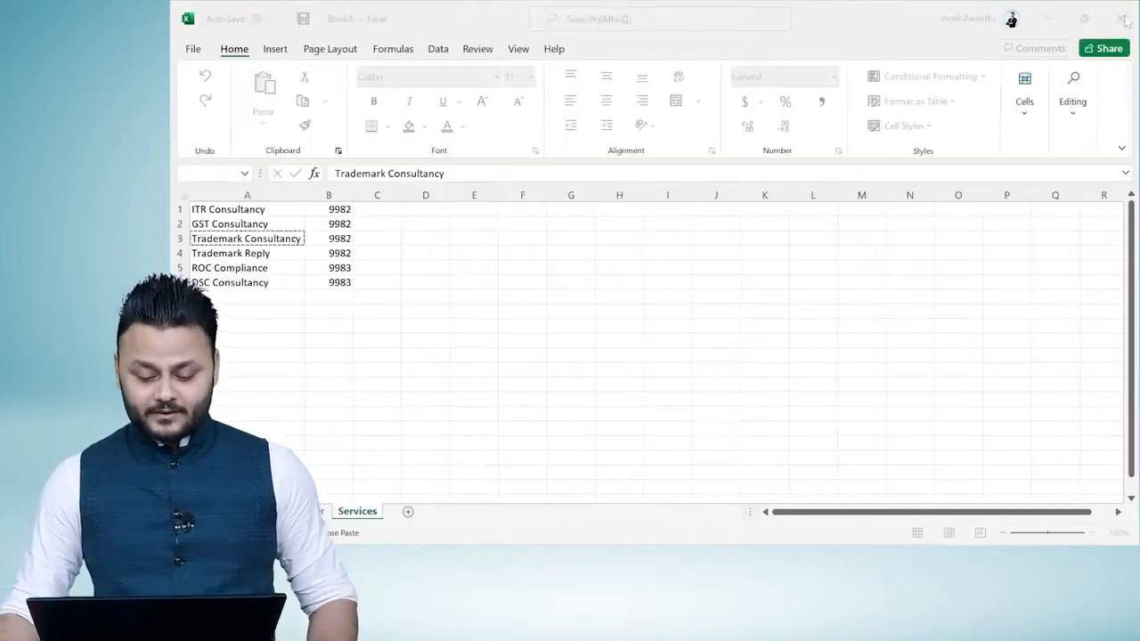
pyautogui.hotkey('alt', 'Tab')
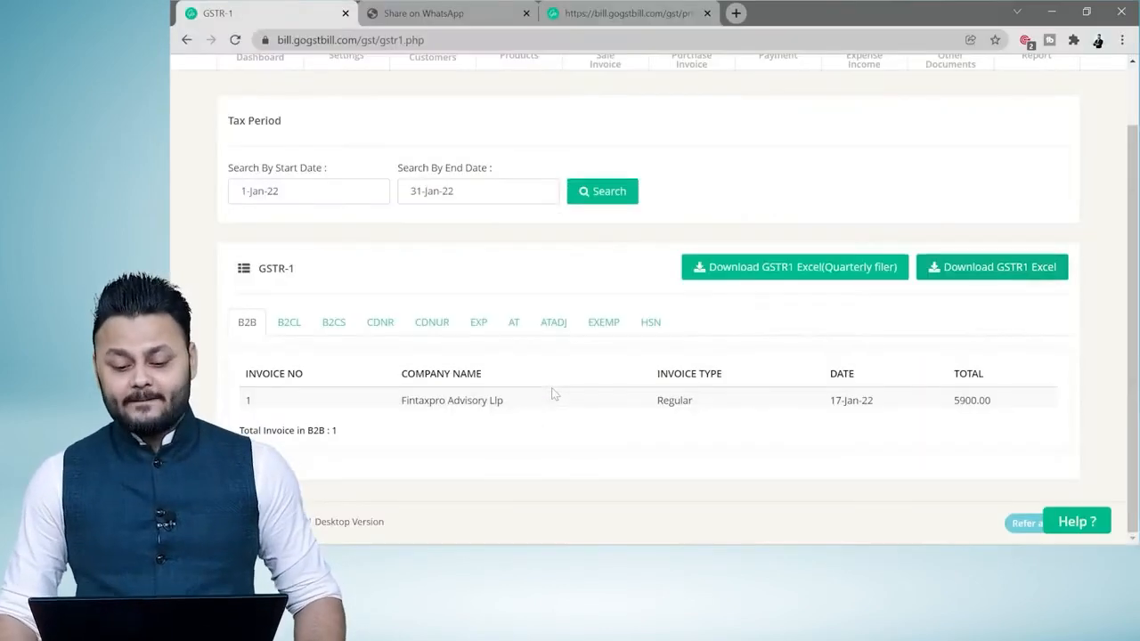
pyautogui.scroll(2, 946, 341)
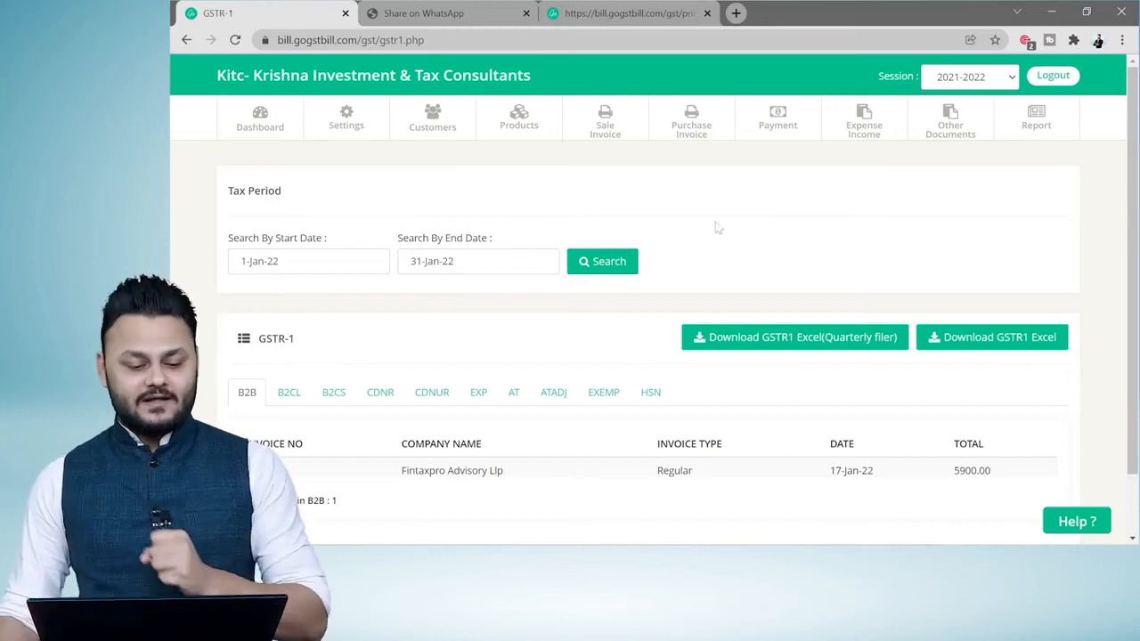
# Open the Export Data settings and review the export options for customers, products, transport, stock, invoices and other documents.
pyautogui.click(347, 122)
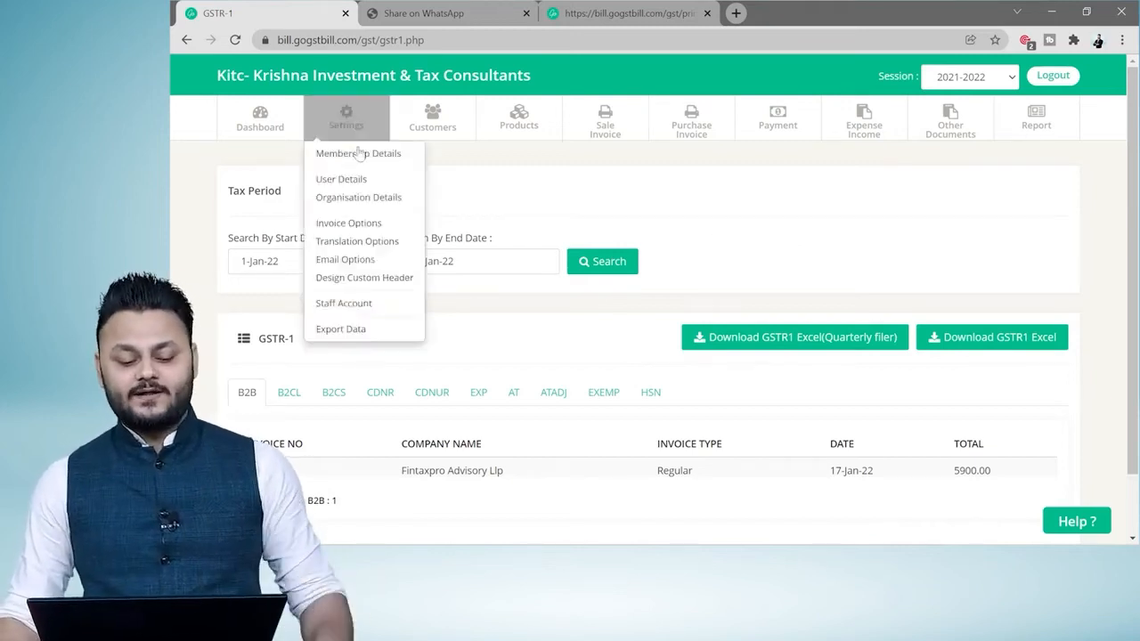
pyautogui.click(339, 330)
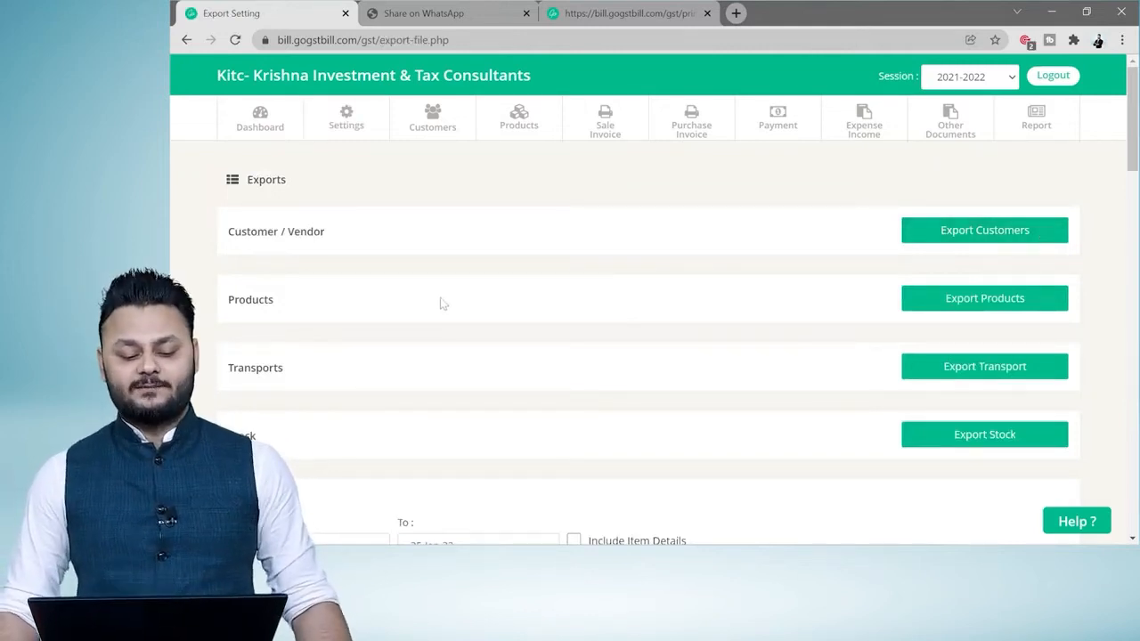
pyautogui.scroll(-8, 631, 437)
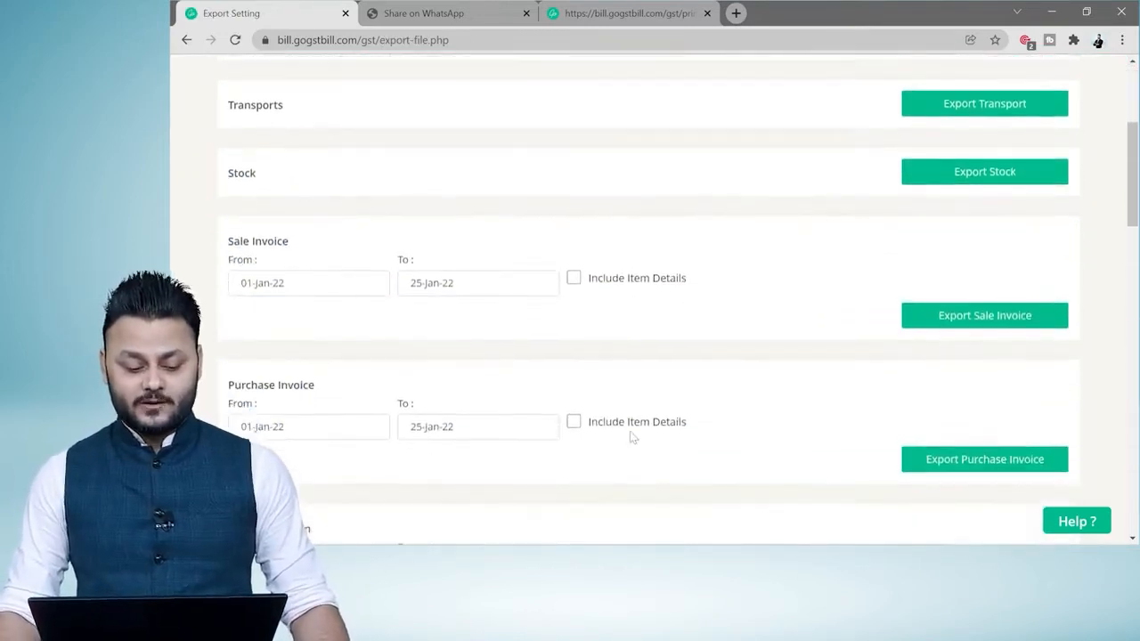
pyautogui.scroll(-10, 630, 436)
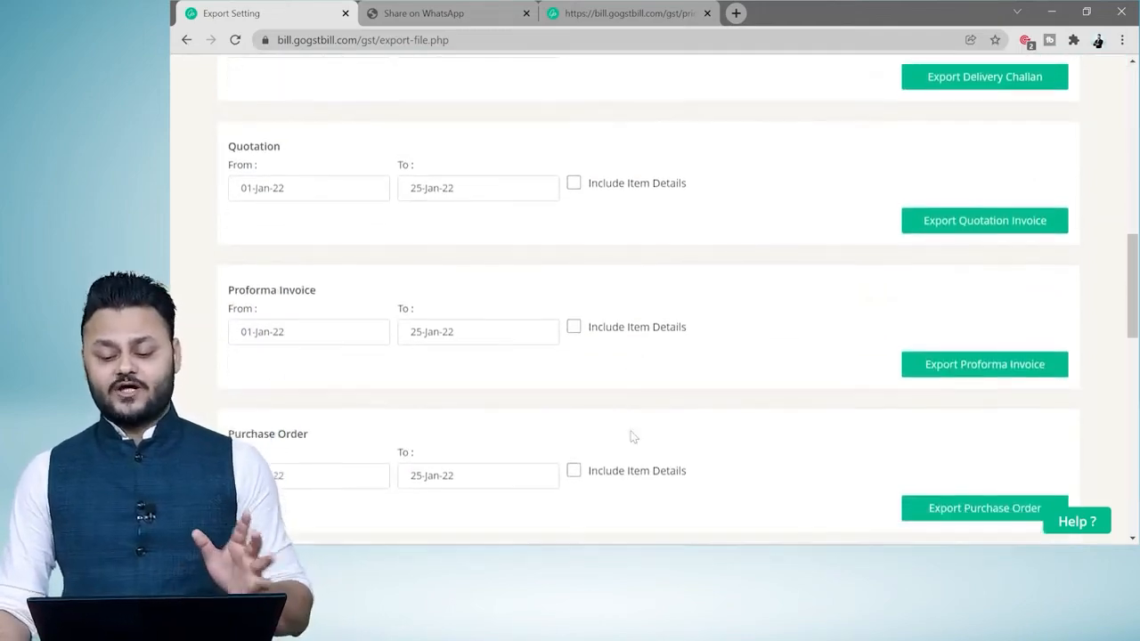
pyautogui.scroll(6, 631, 436)
pyautogui.scroll(10, 631, 436)
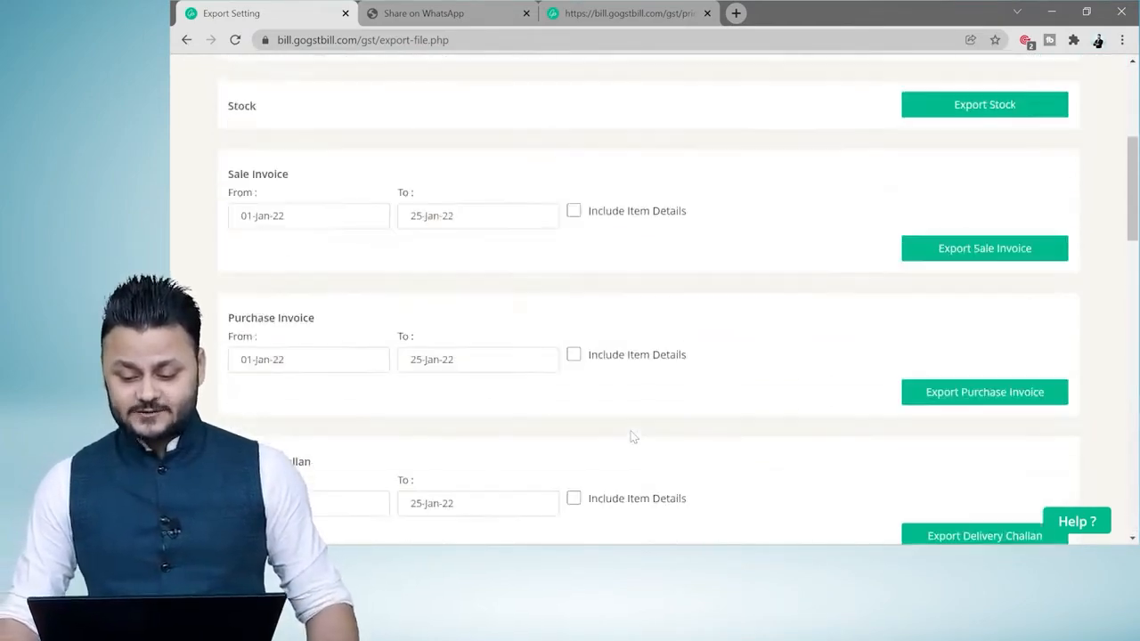
# Return to the dashboard and open the Account Summary.
pyautogui.click(254, 129)
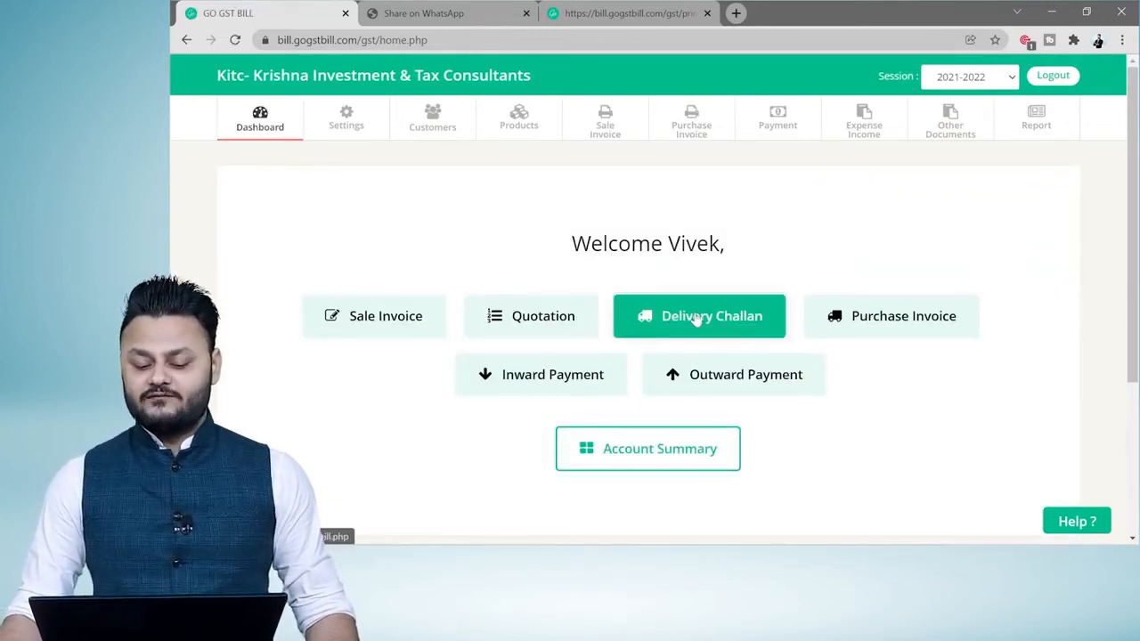
pyautogui.click(700, 450)
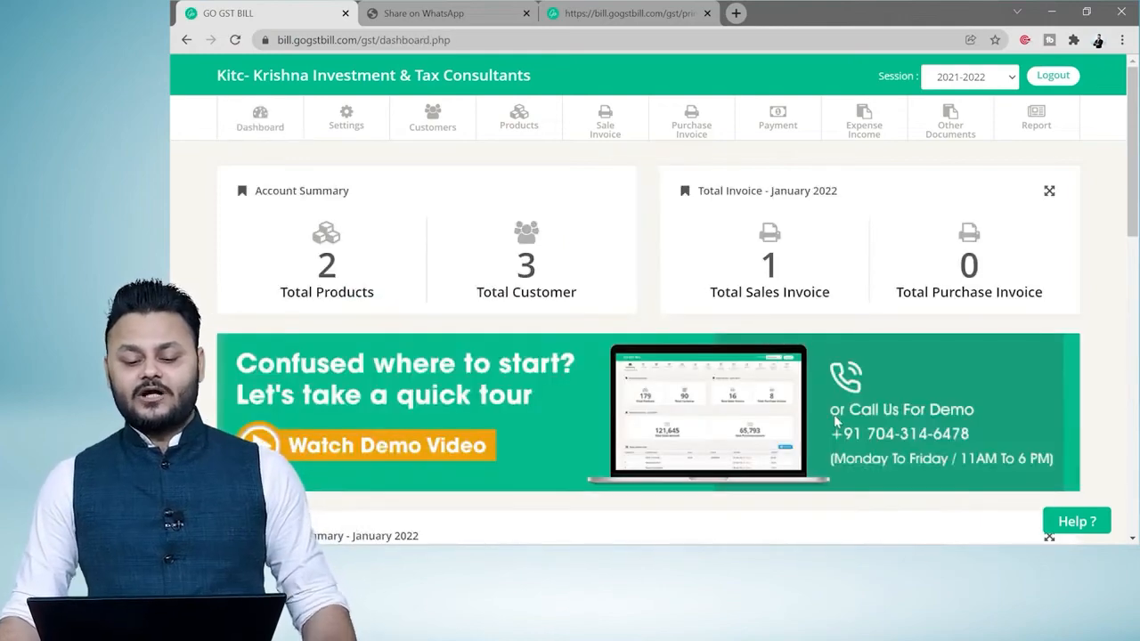